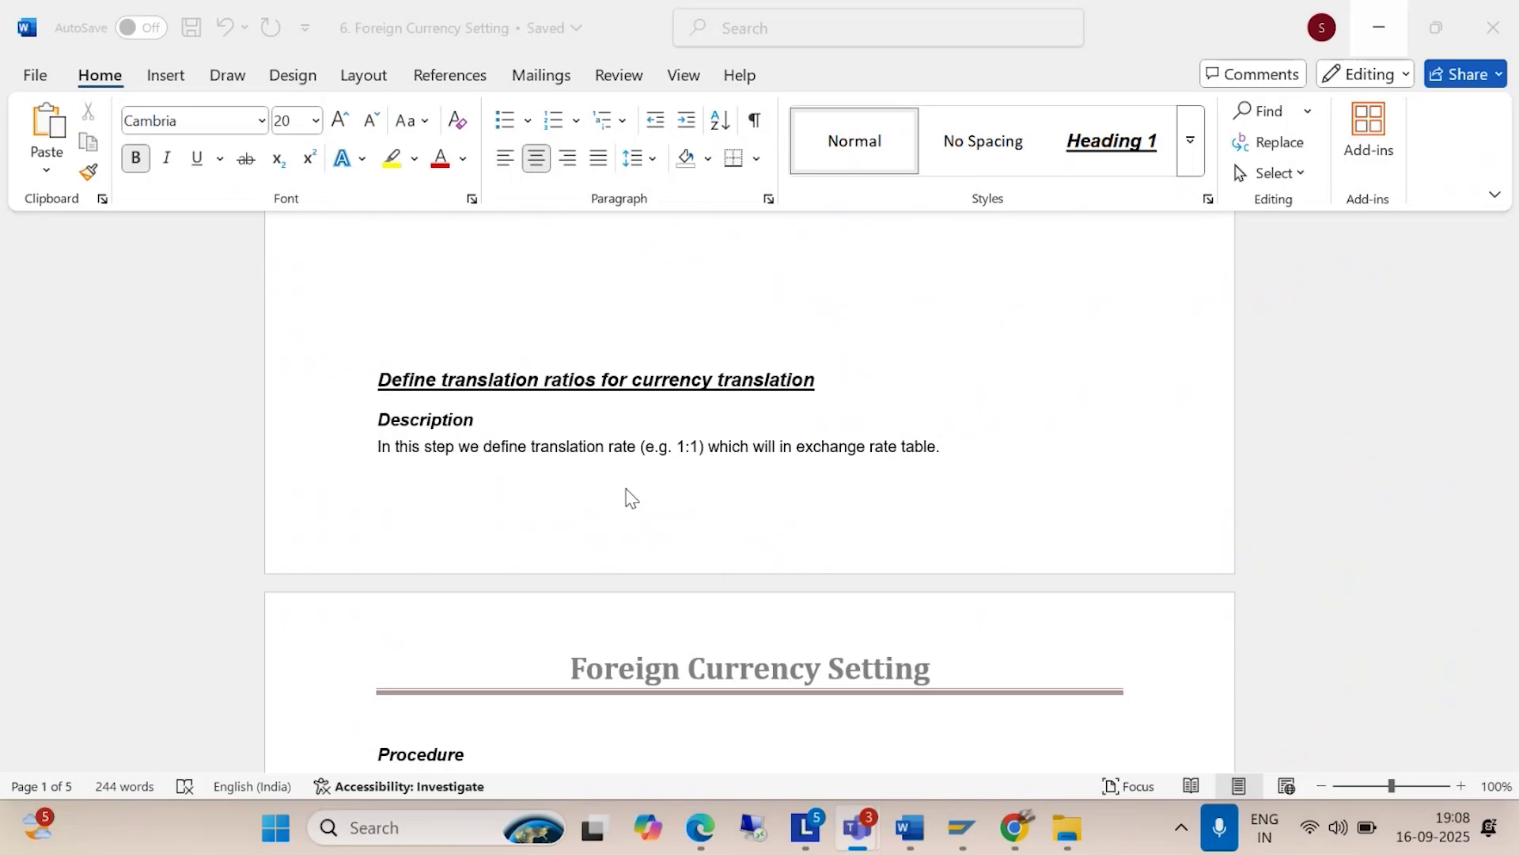
# Step: Find the transaction code for defining translation ratios in the Foreign Currency Setting document and switch to SAP Logon
pyautogui.scroll(-3, 678, 492)
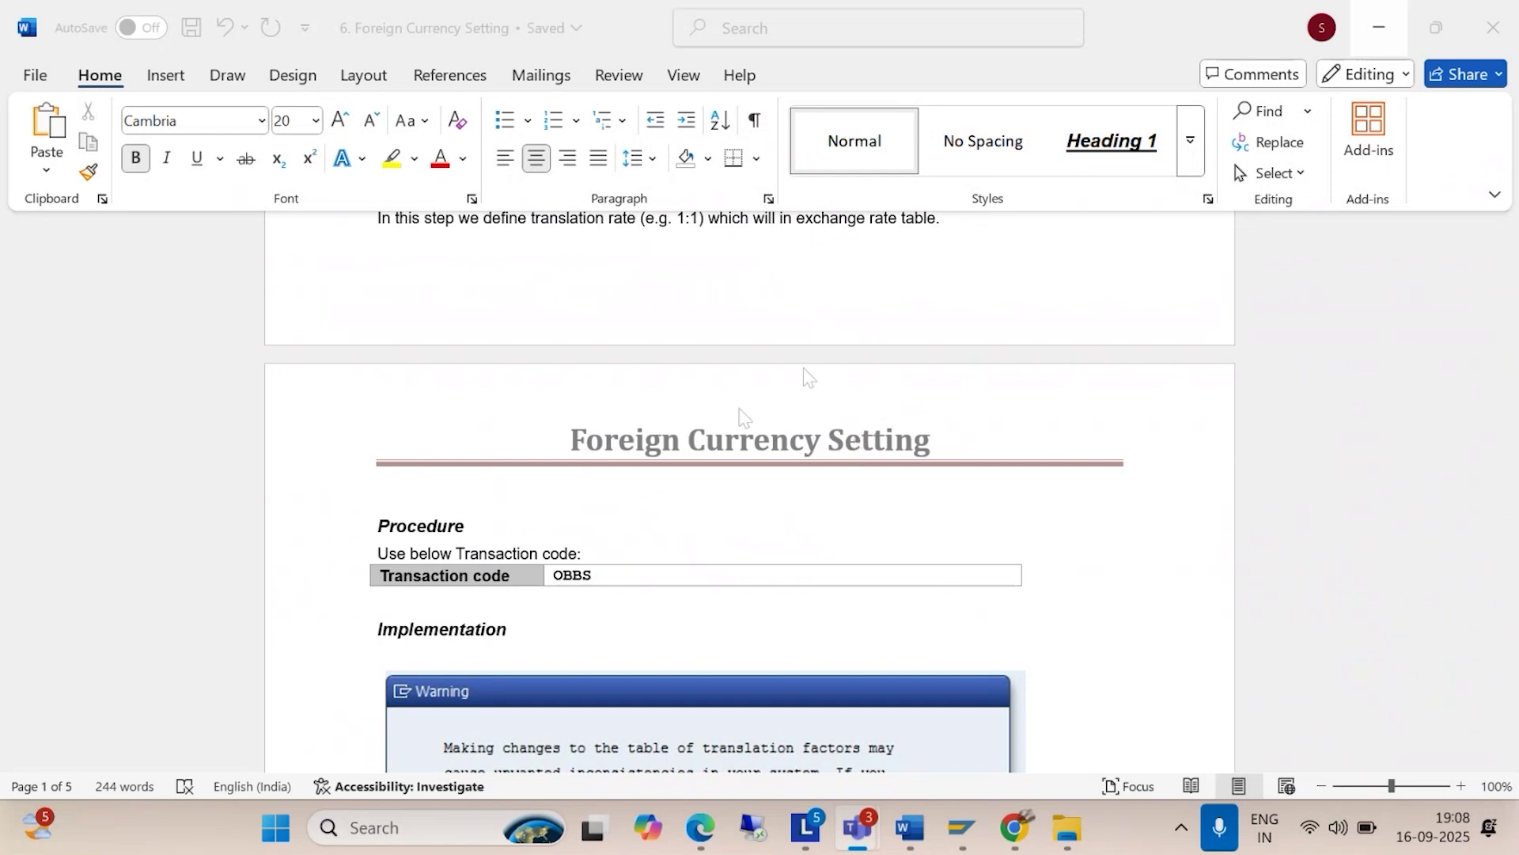
pyautogui.scroll(-1, 738, 420)
pyautogui.scroll(-1, 721, 454)
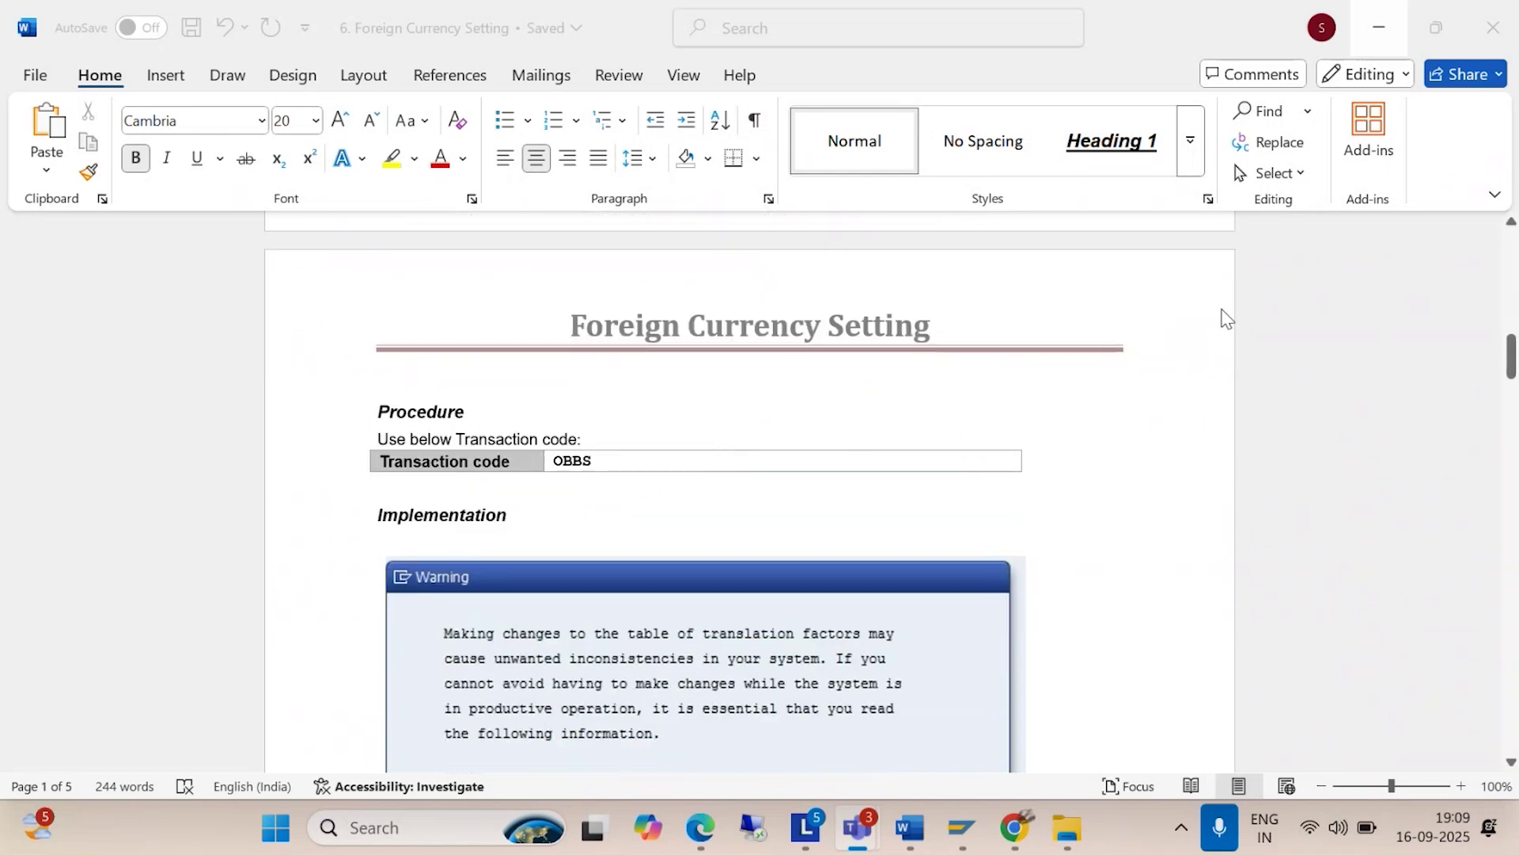
pyautogui.click(962, 828)
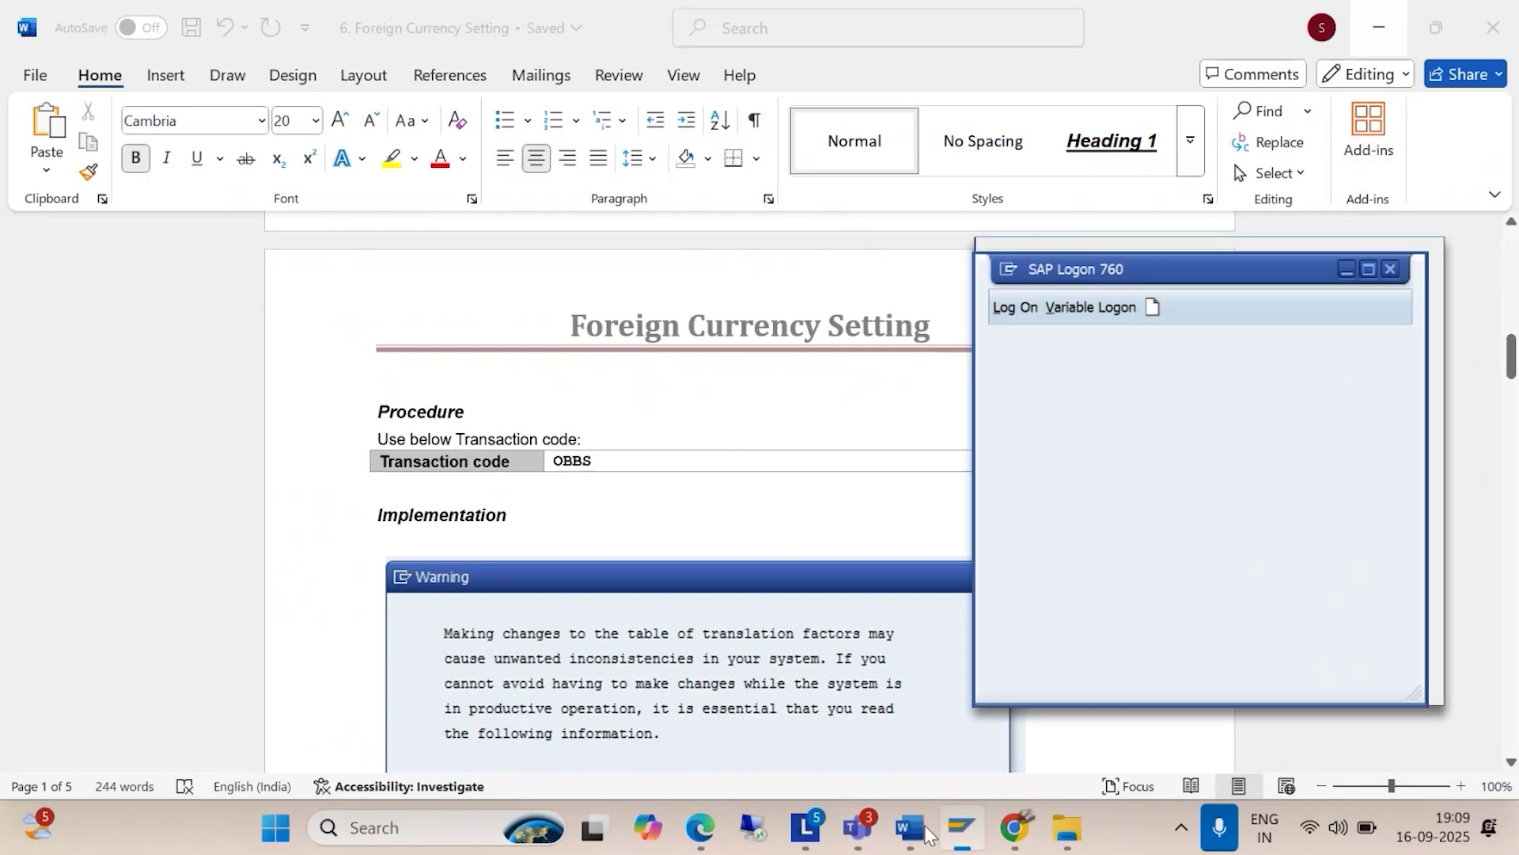
pyautogui.moveTo(857, 828)
pyautogui.click(797, 685)
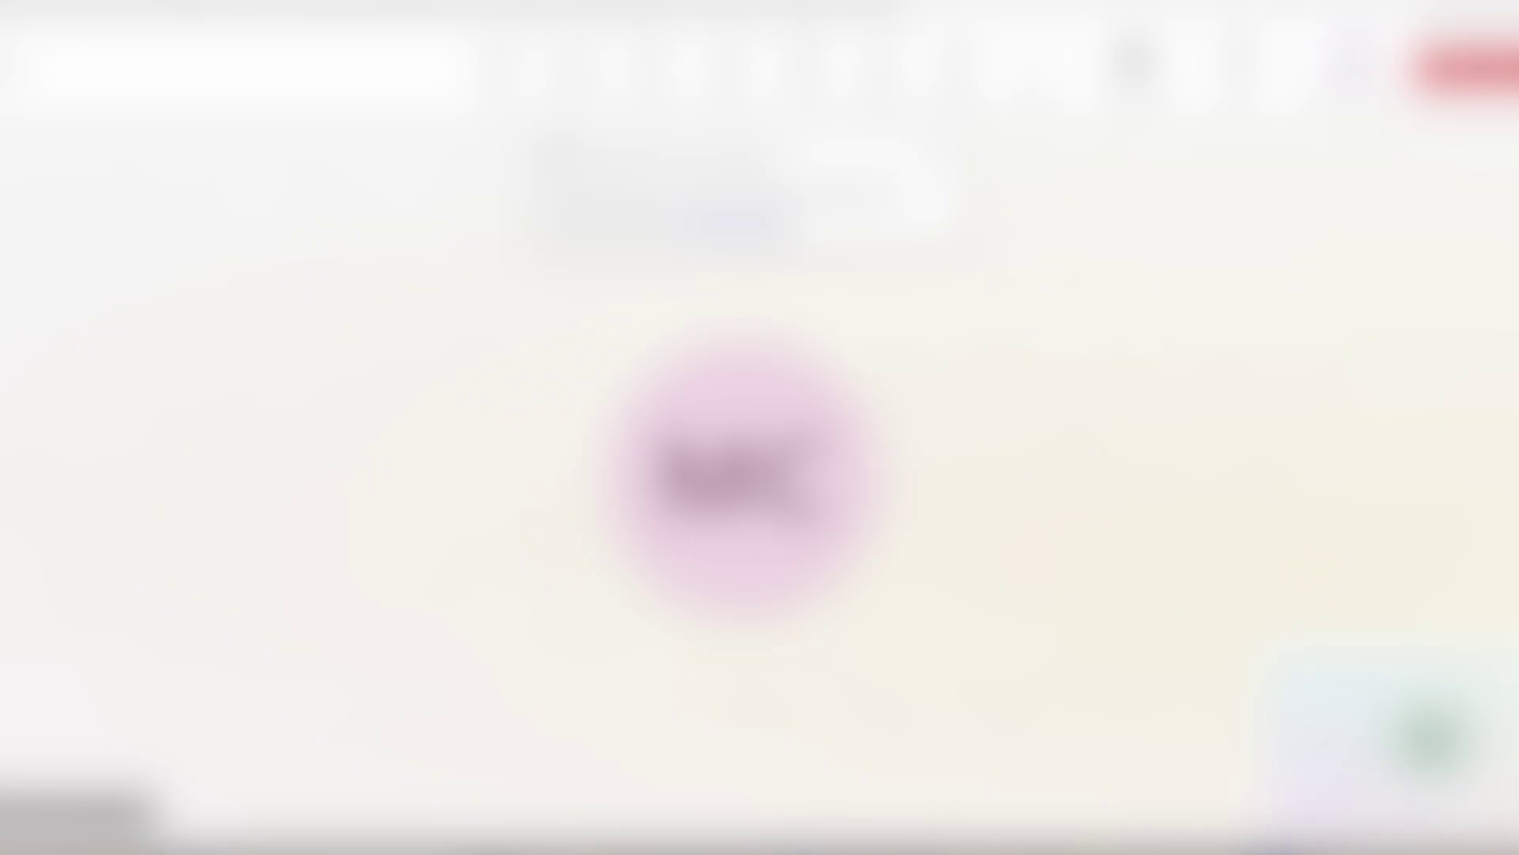
pyautogui.click(1033, 67)
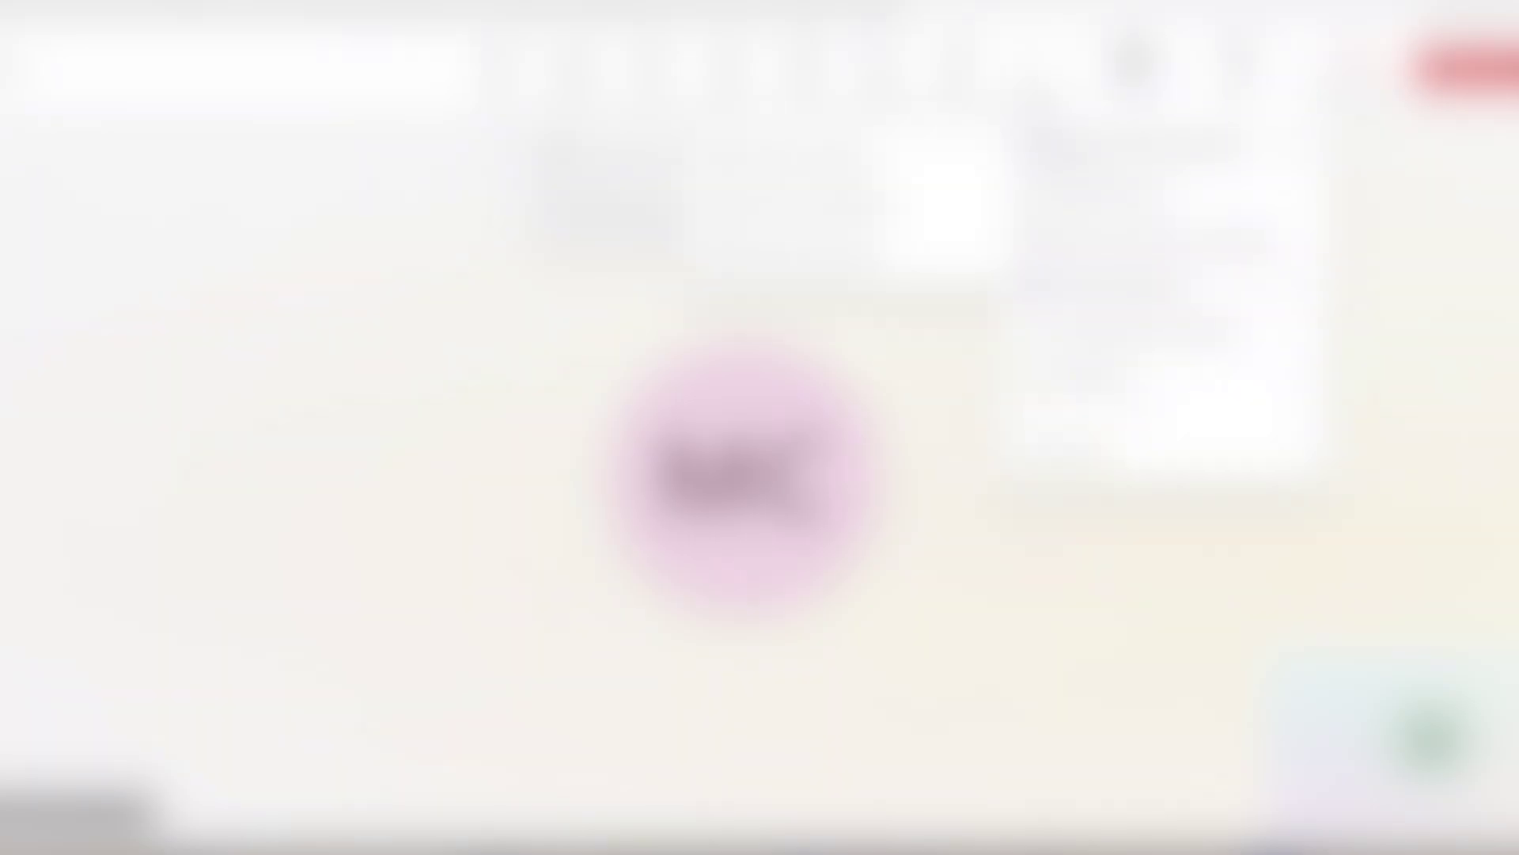
pyautogui.press('Escape')
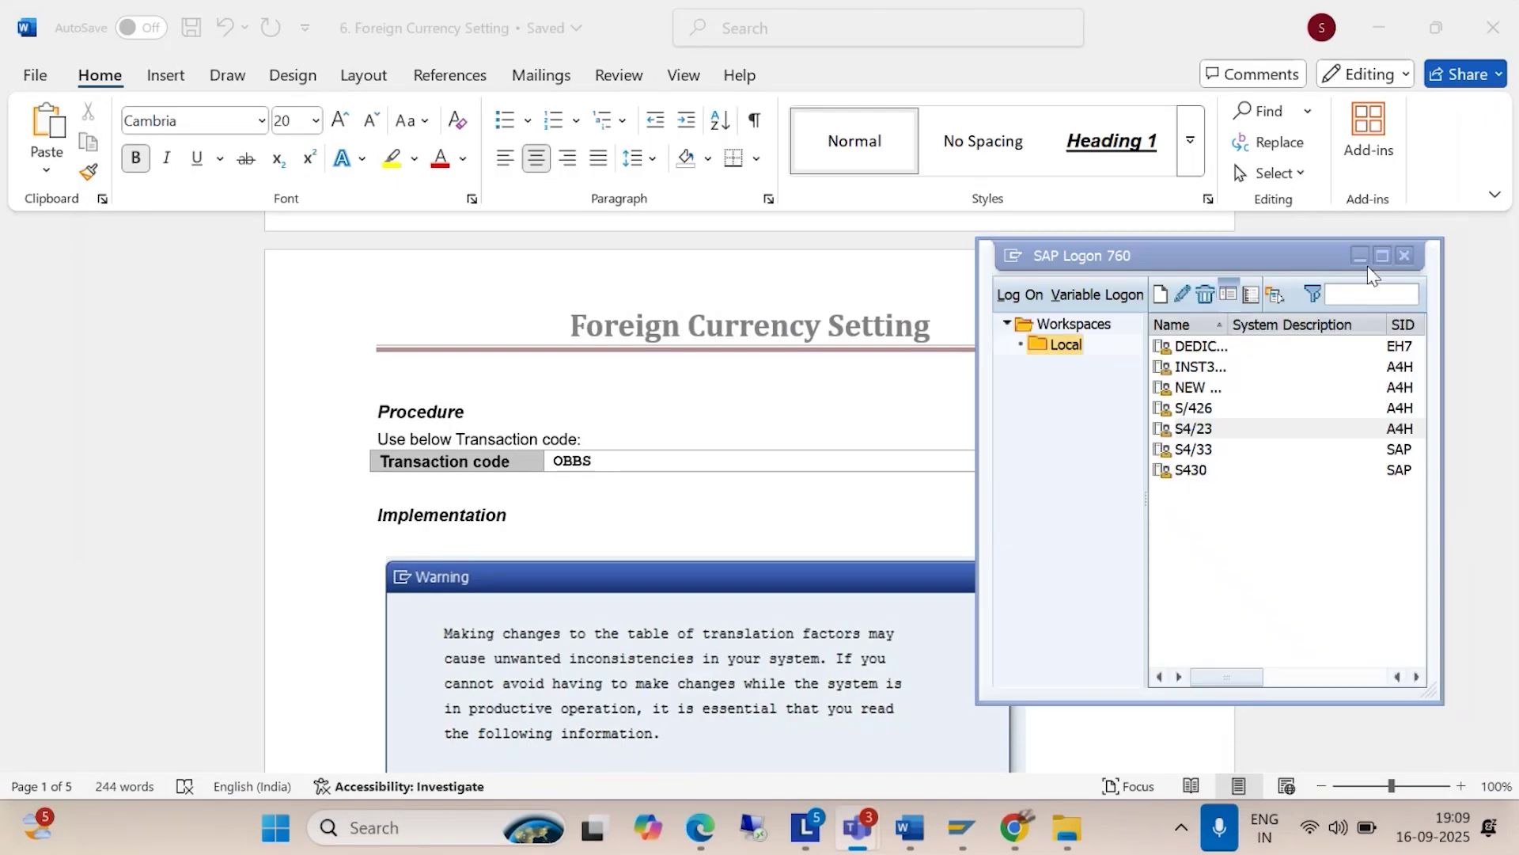
# Step: Maximize the SAP Logon window and open the S4/23 system connection
pyautogui.click(1382, 255)
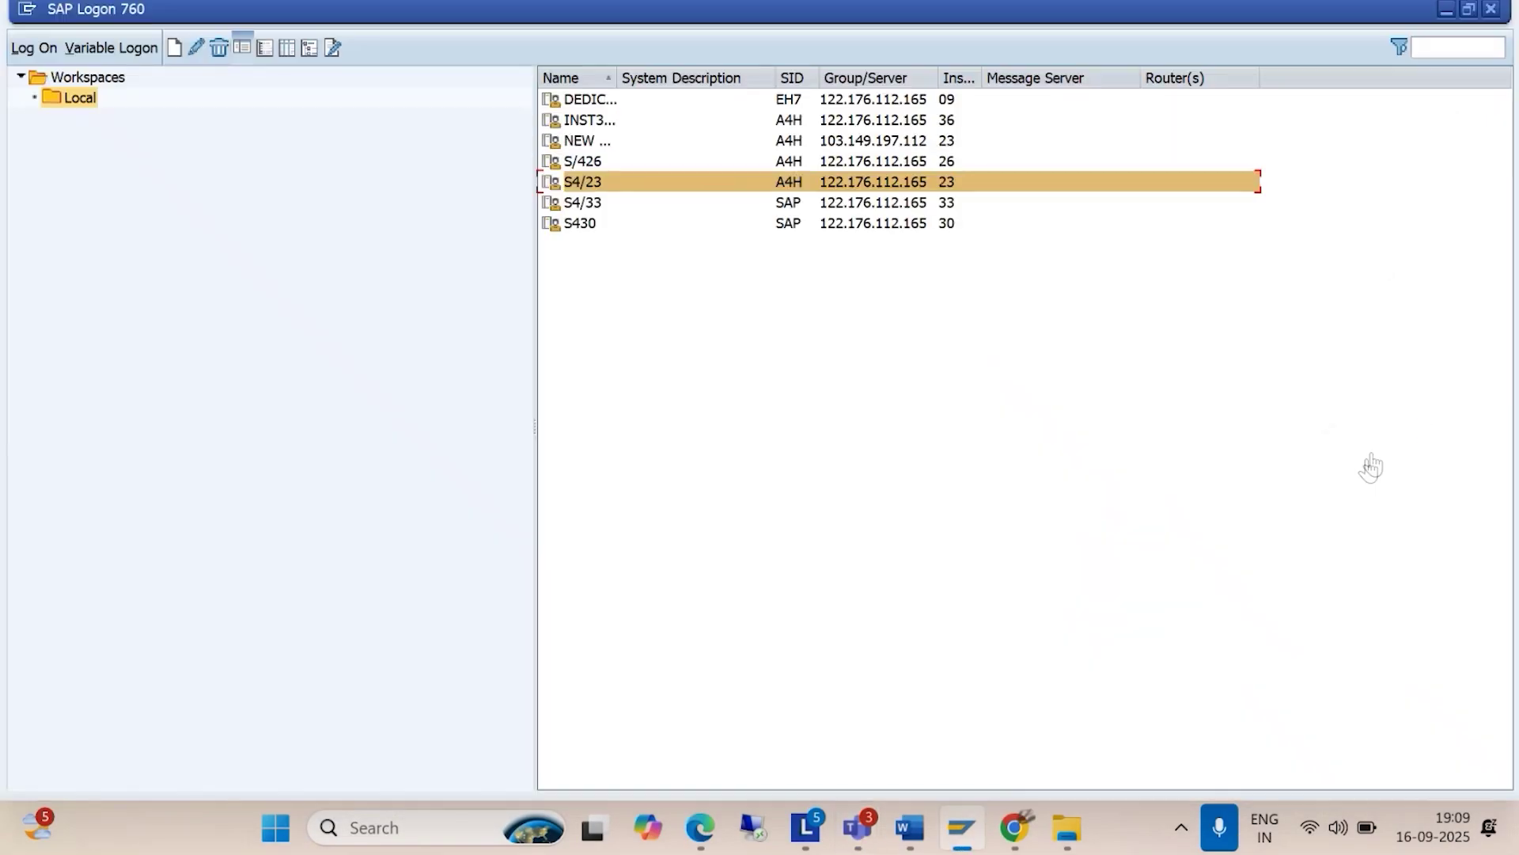
pyautogui.click(611, 189)
pyautogui.doubleClick(611, 189)
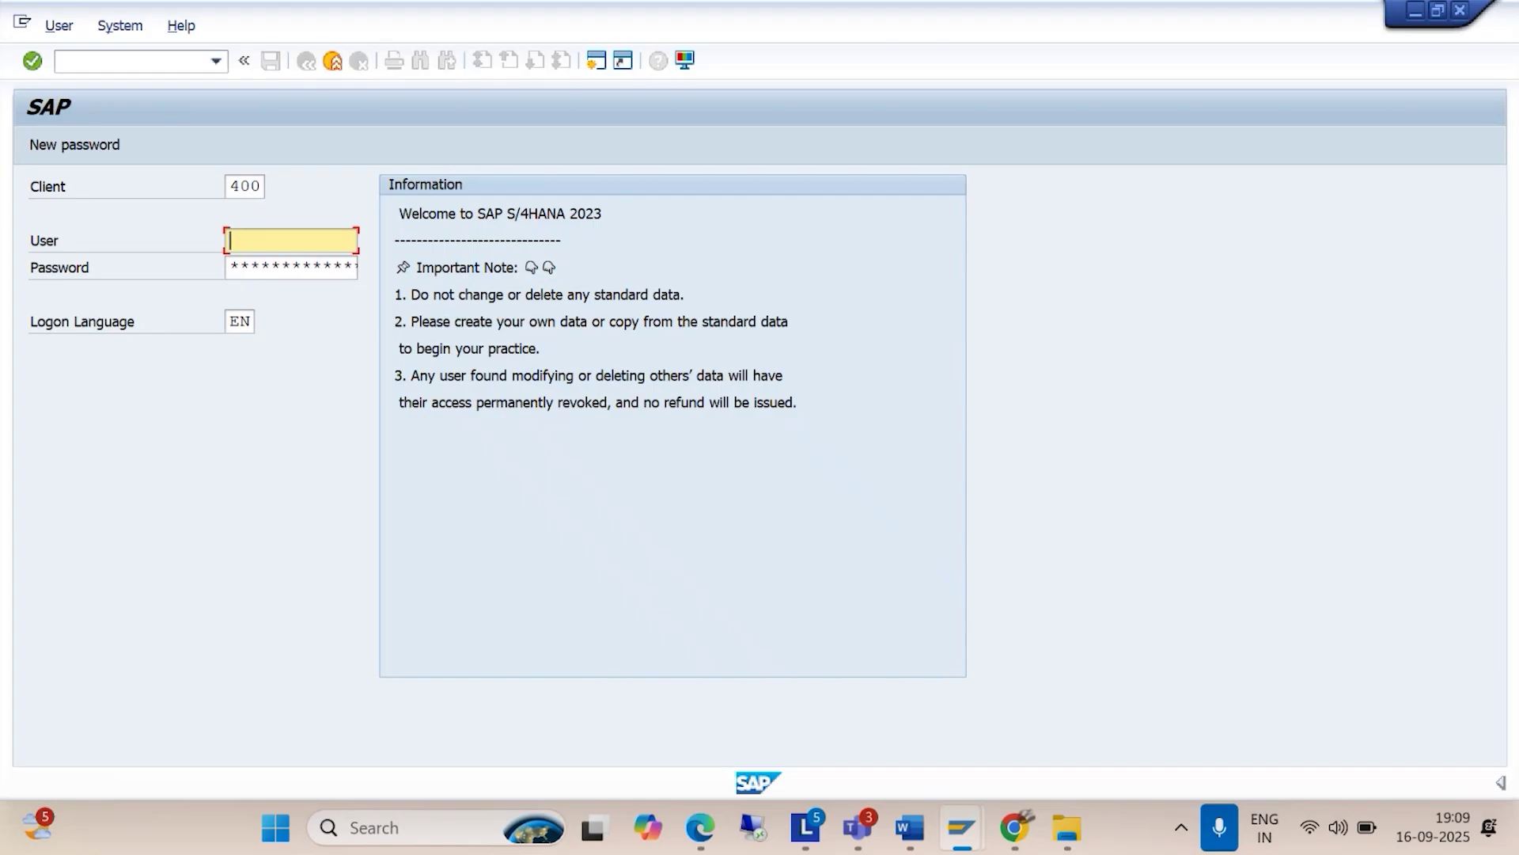
# Step: Log on to client 400 with the saved user name and the account password
pyautogui.press('Down')
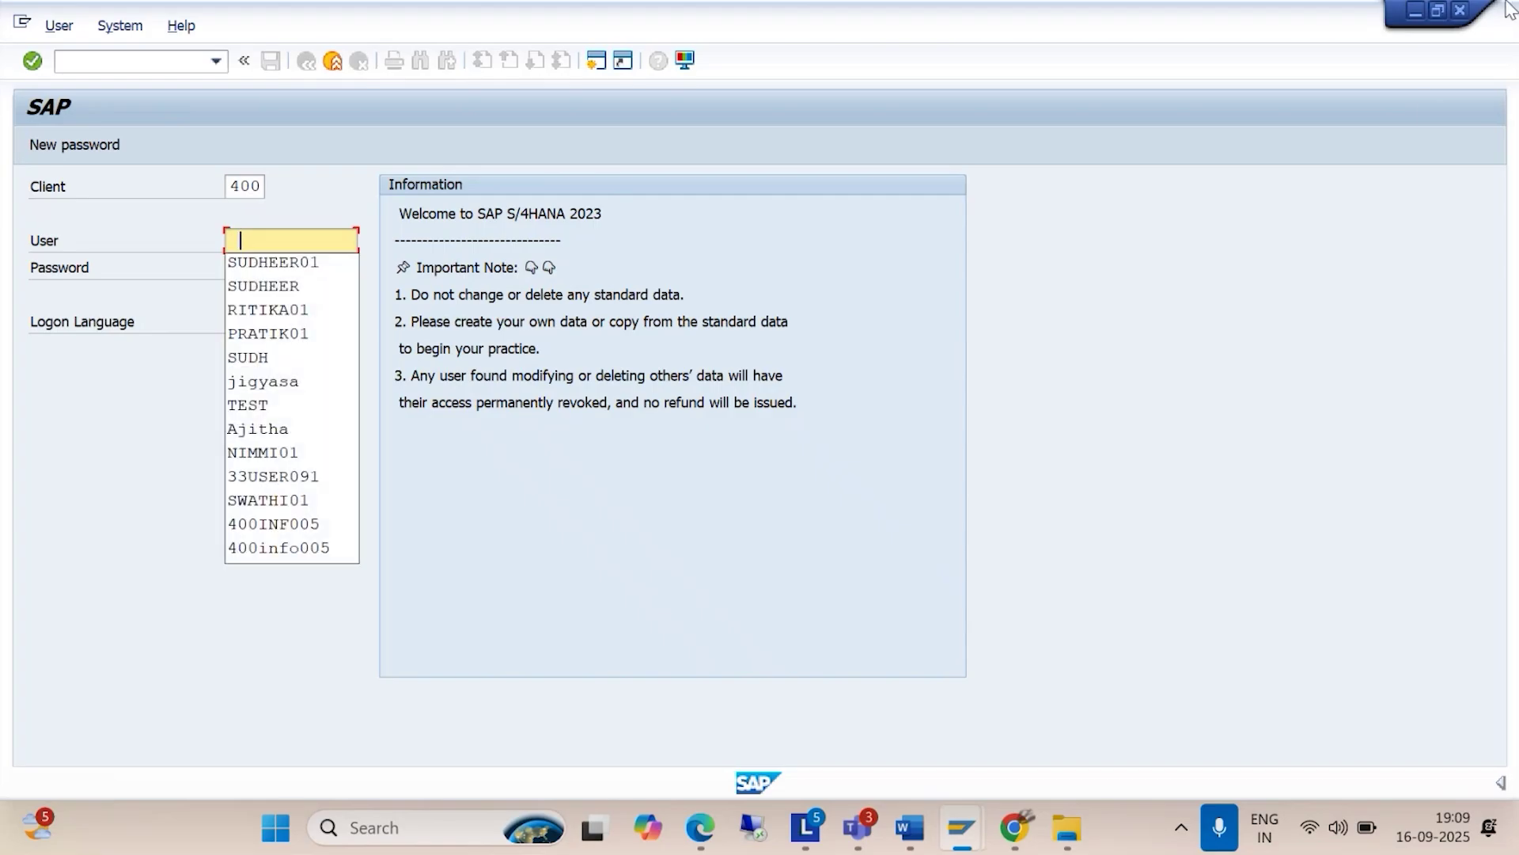
pyautogui.click(275, 265)
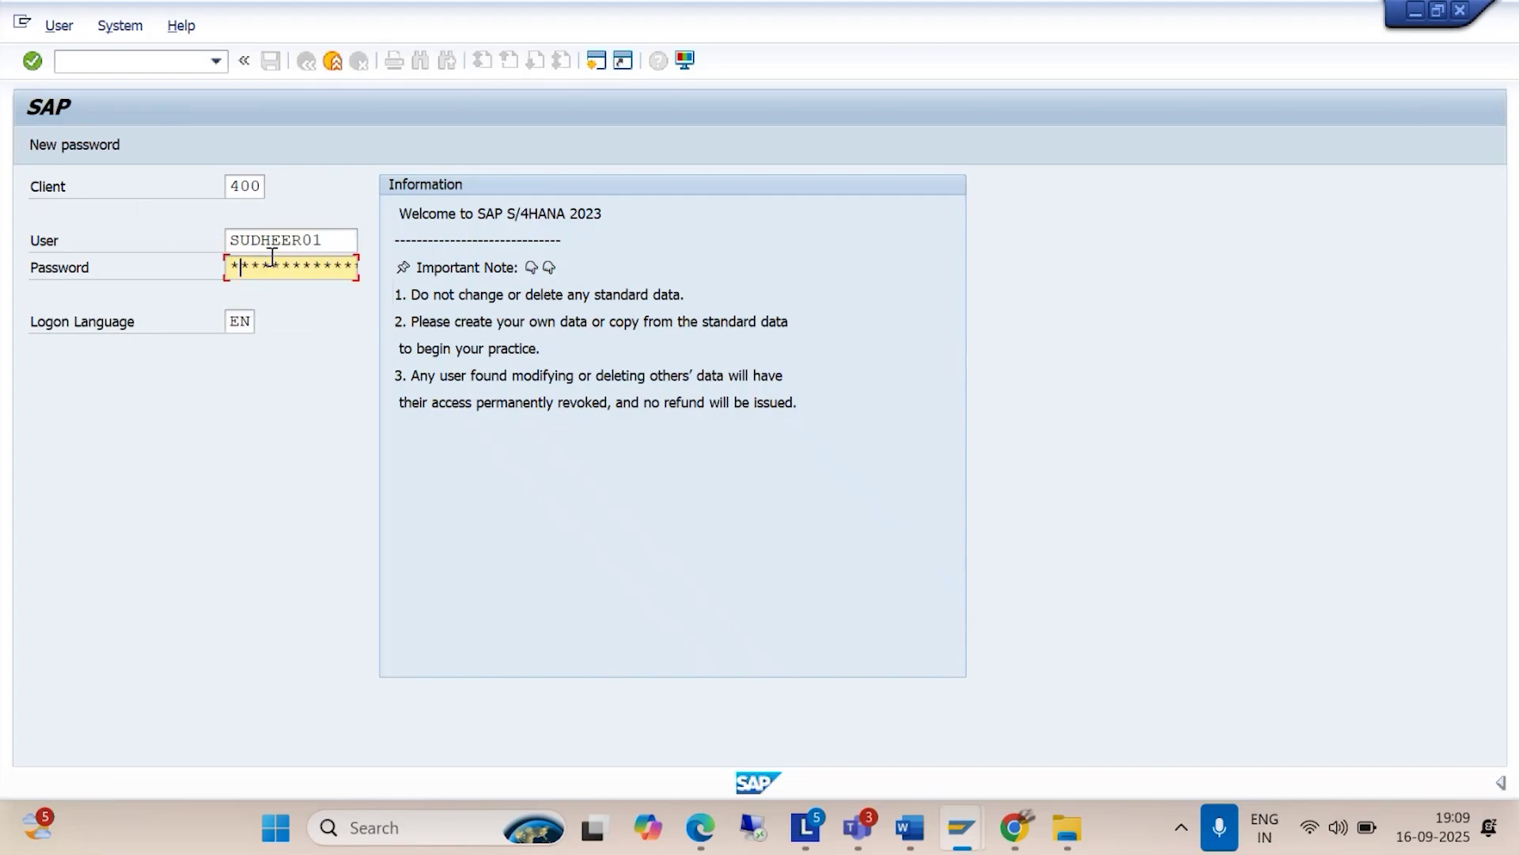
pyautogui.press('Return')
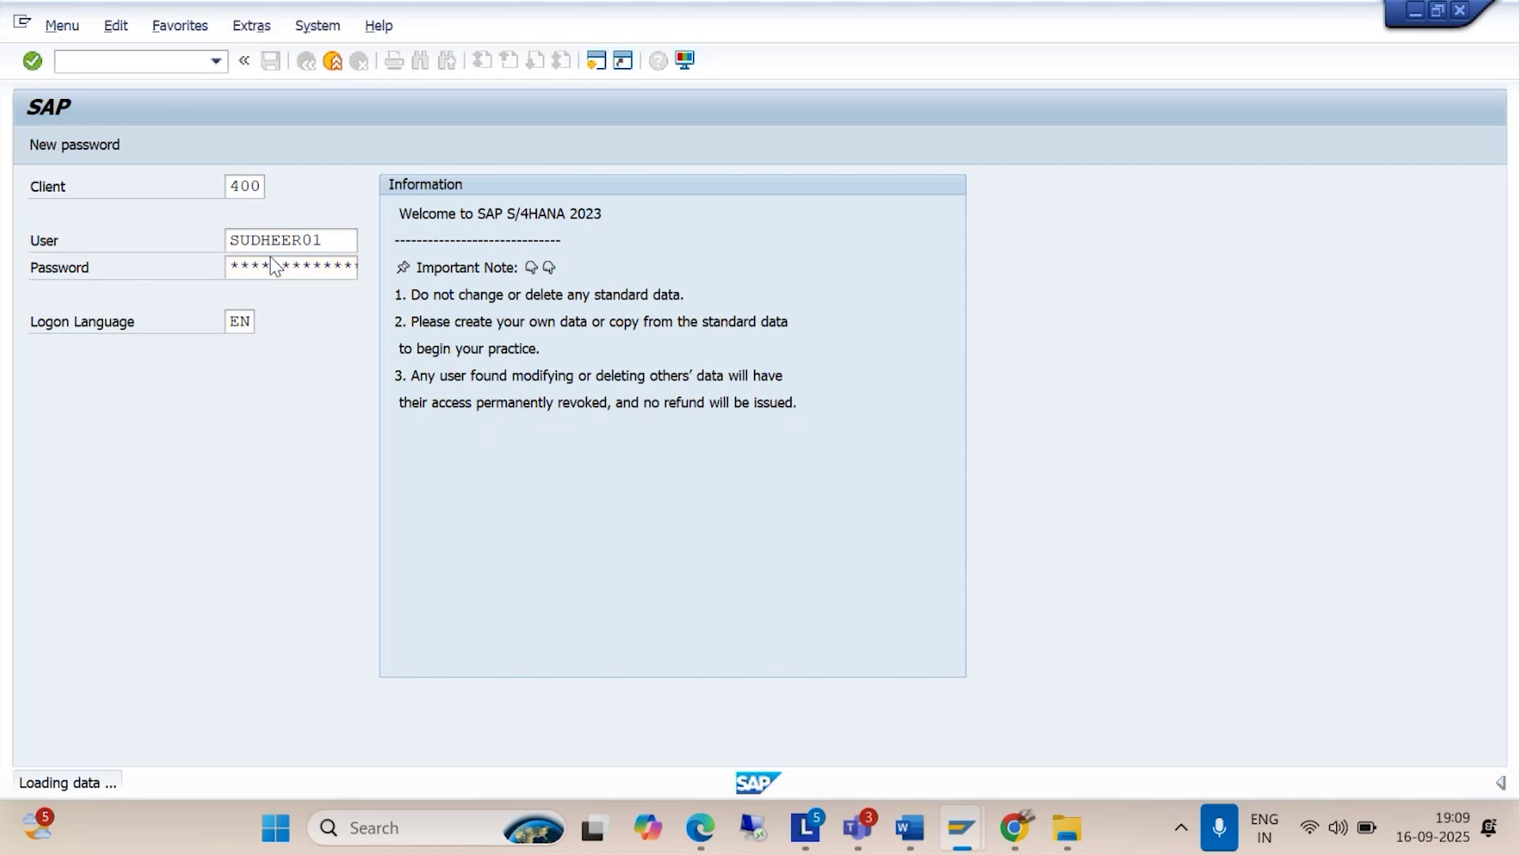
# Step: Start transaction OBBS with /NOBBS to maintain the currency translation ratios
pyautogui.write('/NO')
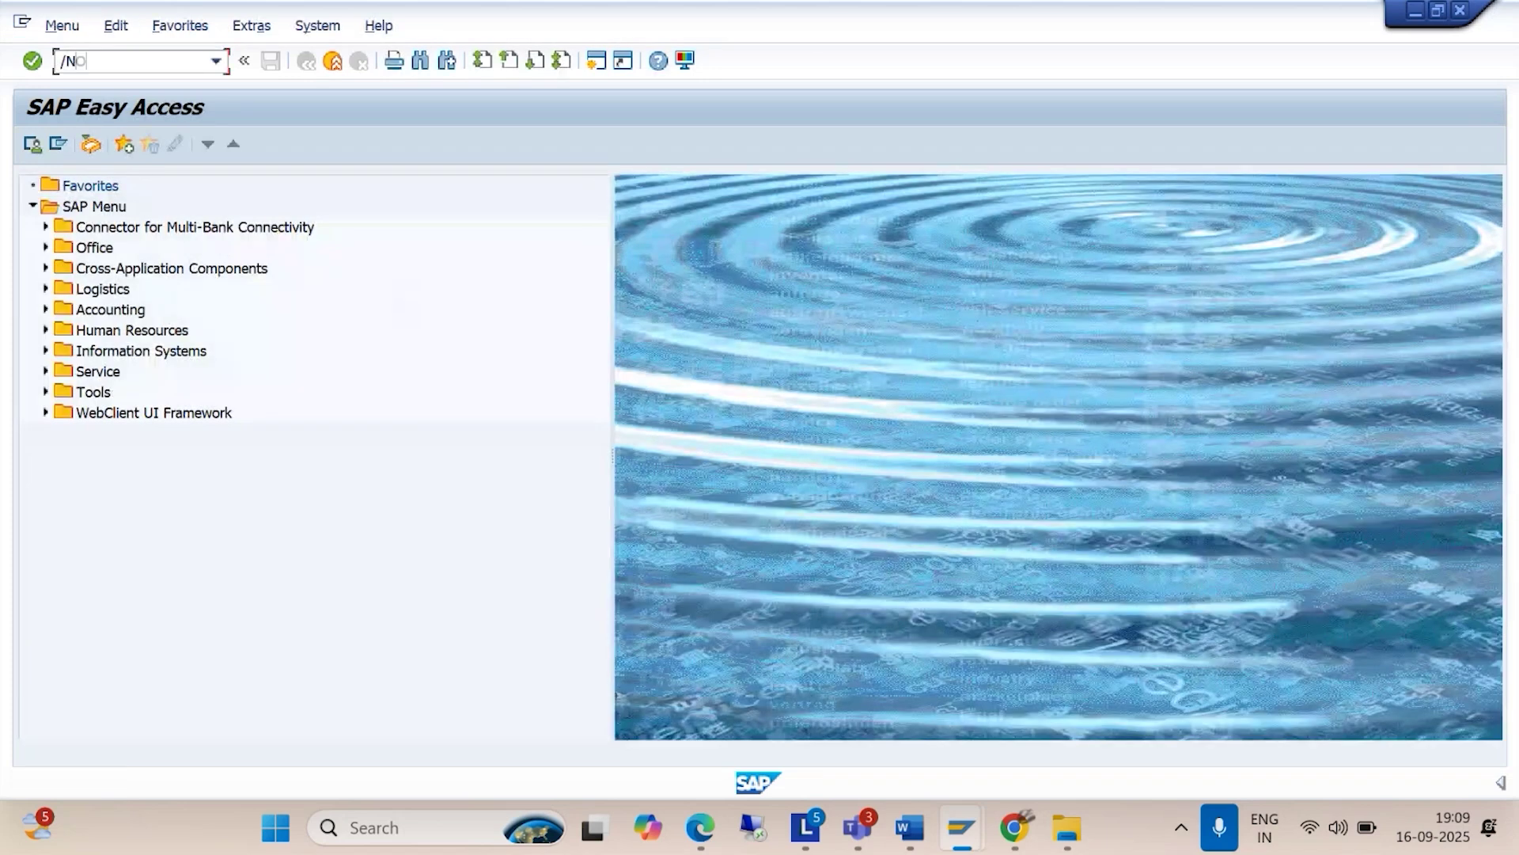
pyautogui.write('BBS')
pyautogui.press('Return')
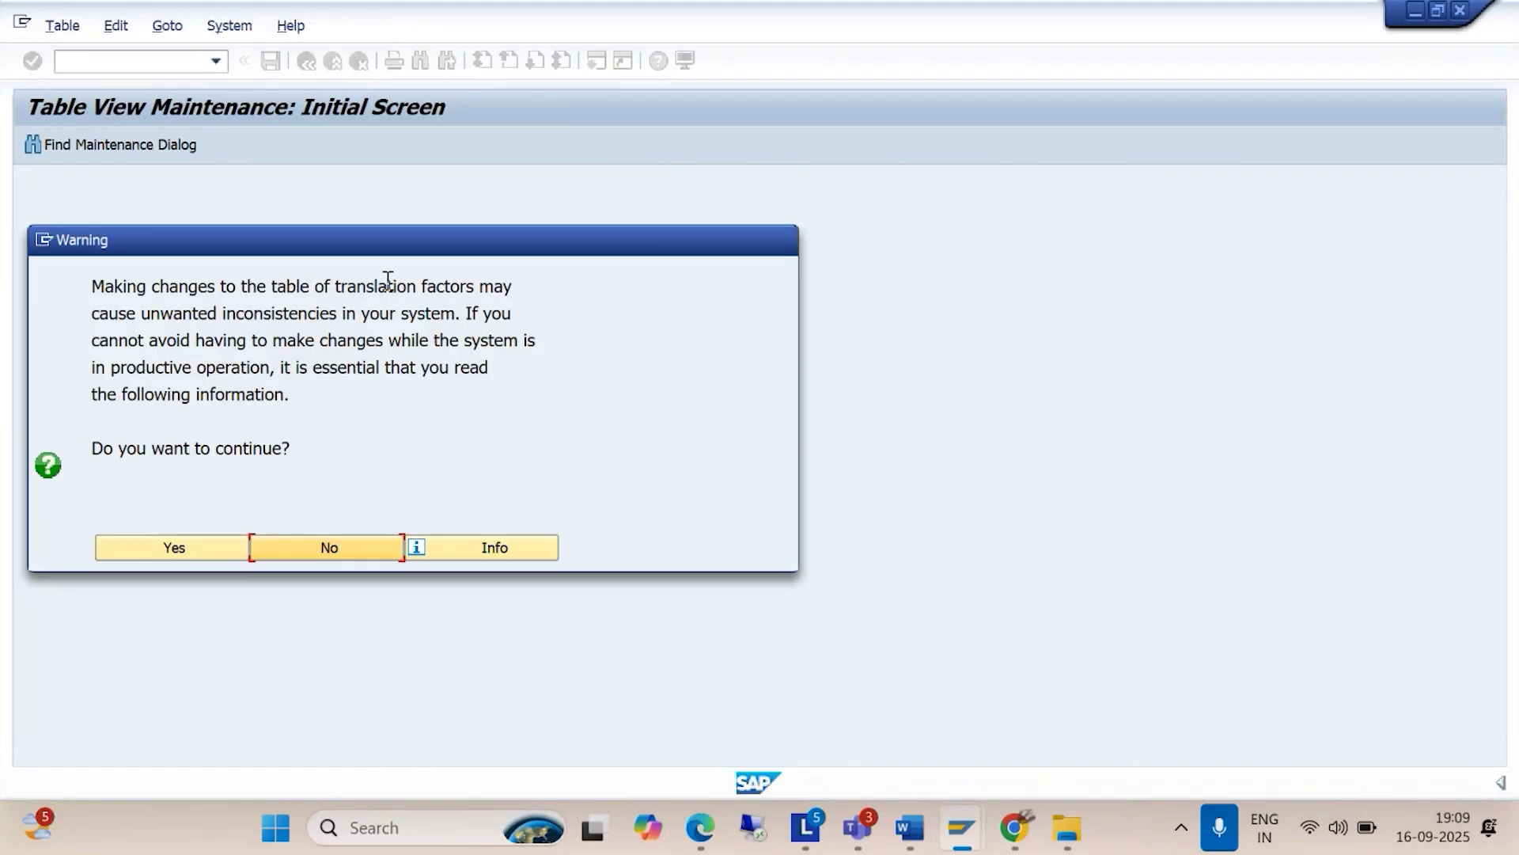
# Step: Minimize SAP Logon and check the Word guide for how to handle the translation factors warning, returning to SAP
pyautogui.hotkey('alt', 'Tab')
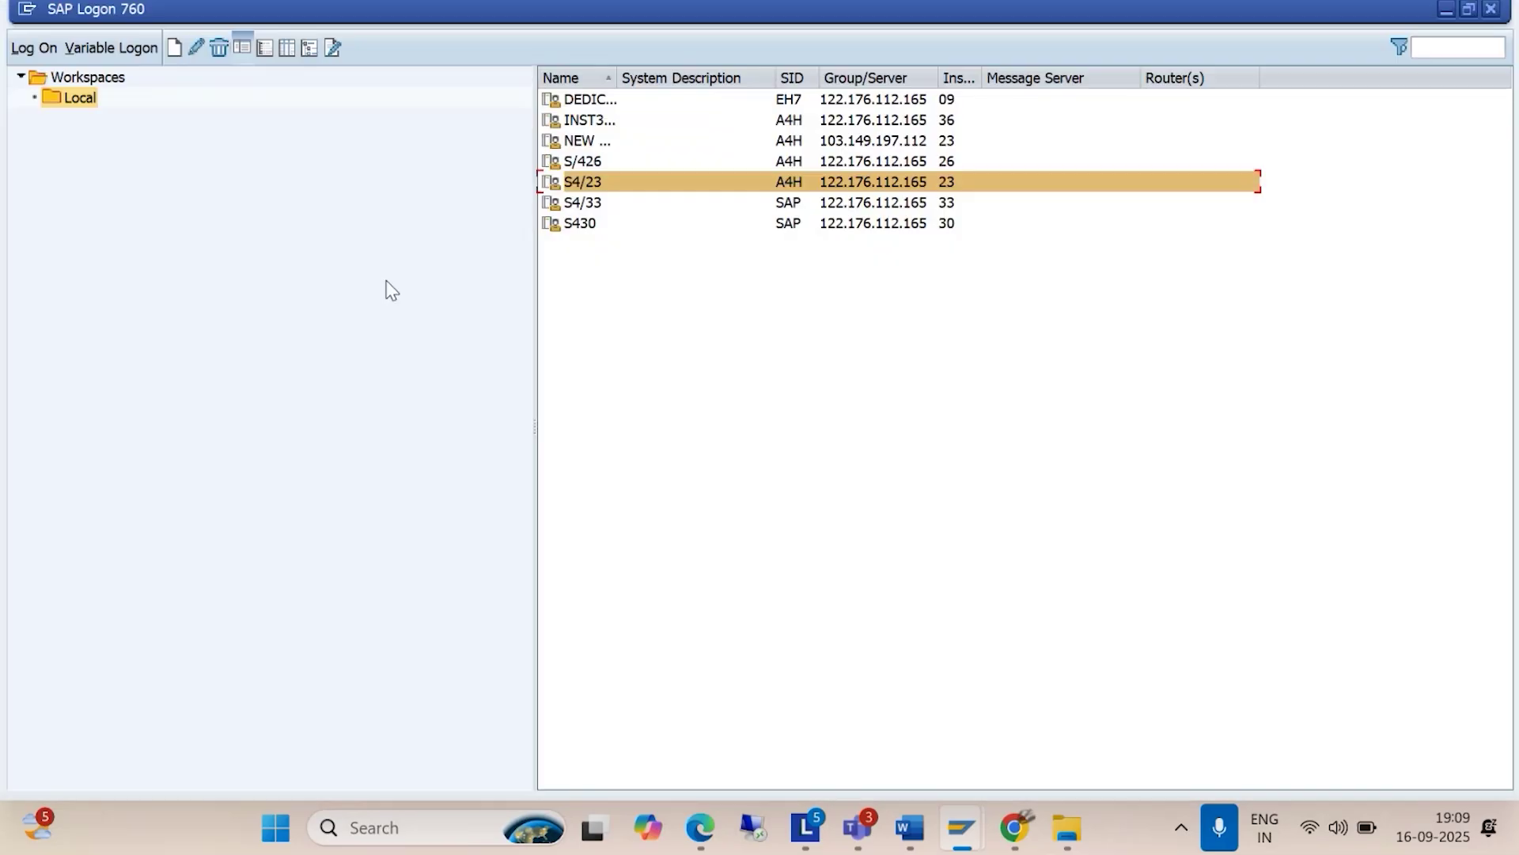
pyautogui.click(1446, 20)
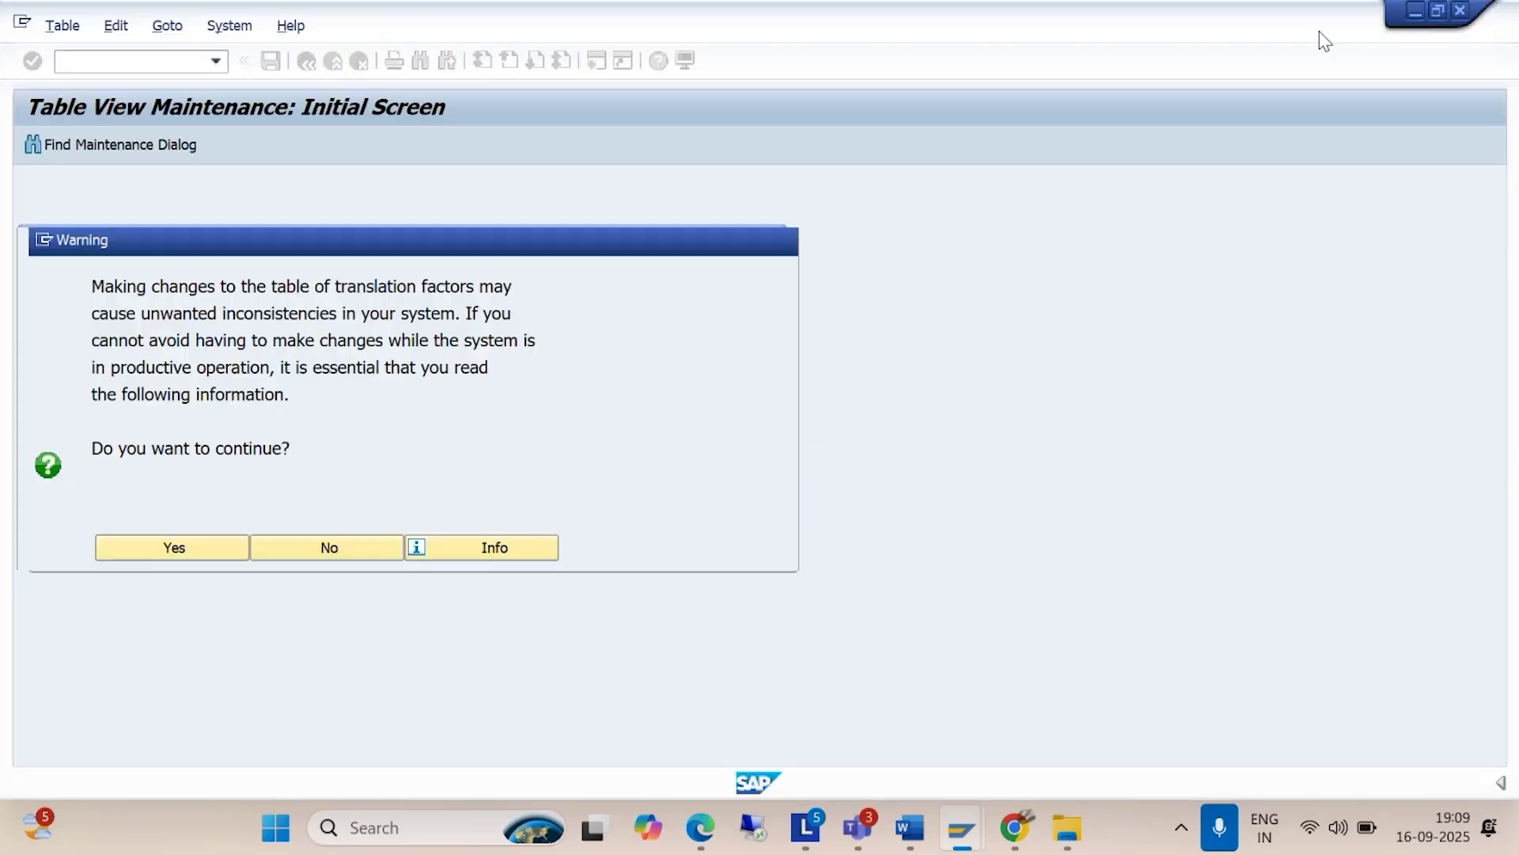
pyautogui.moveTo(912, 834)
pyautogui.click(981, 713)
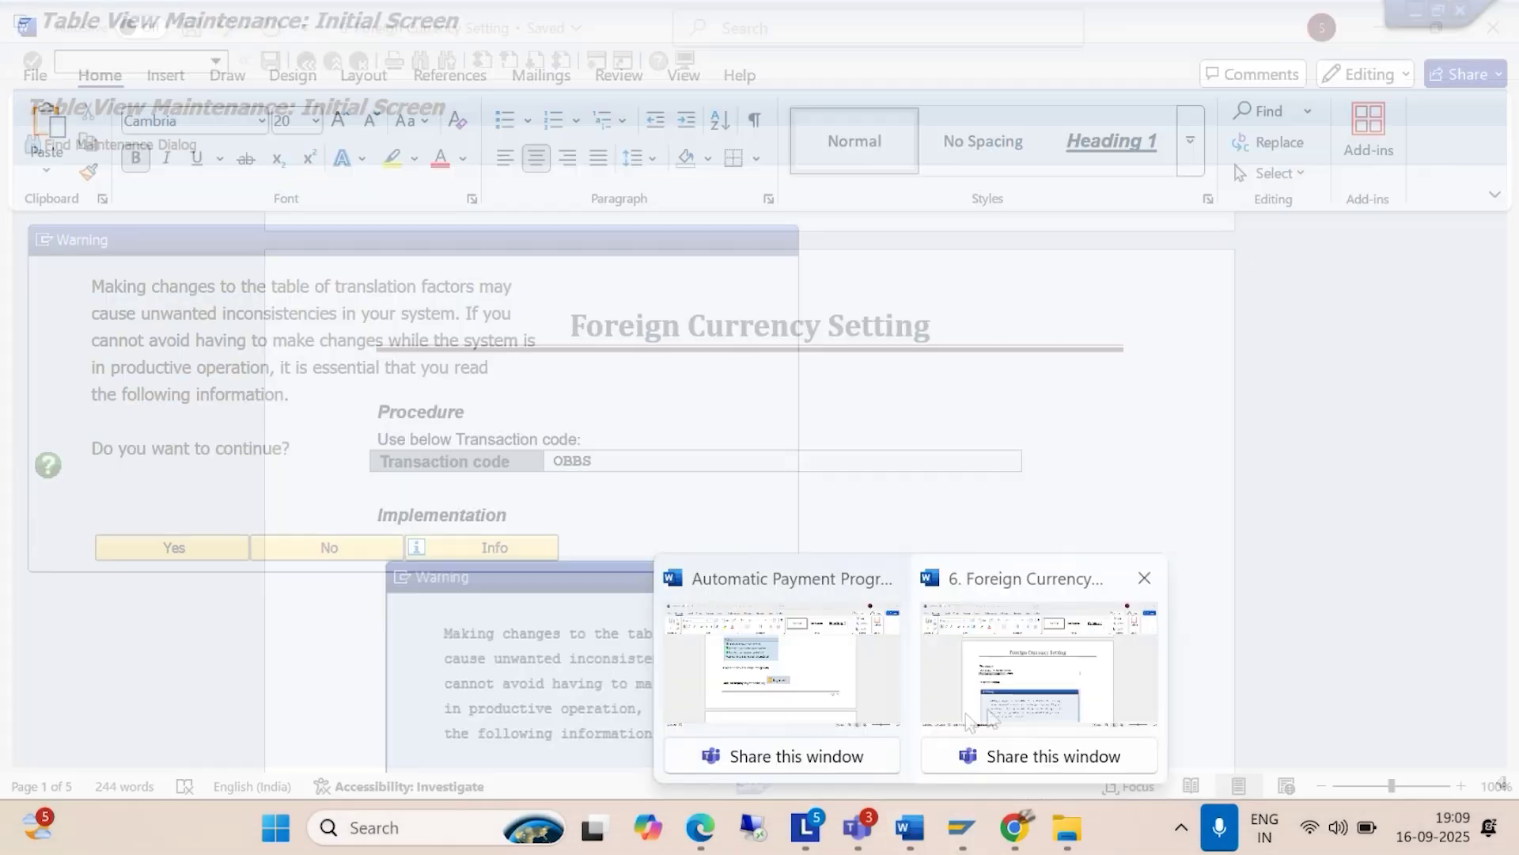
pyautogui.scroll(-5, 539, 658)
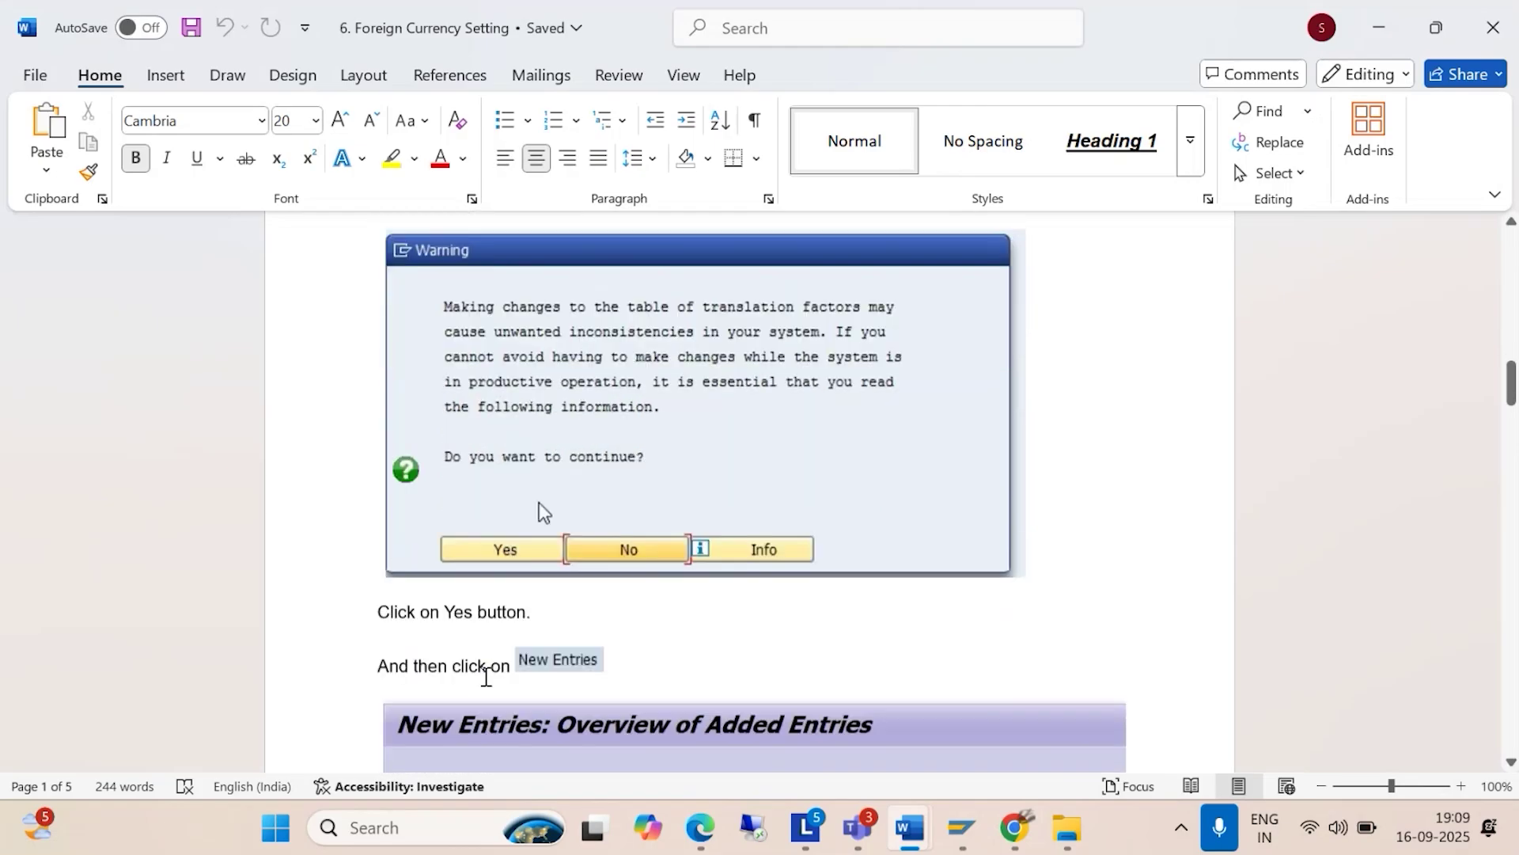
pyautogui.hotkey('alt', 'Tab')
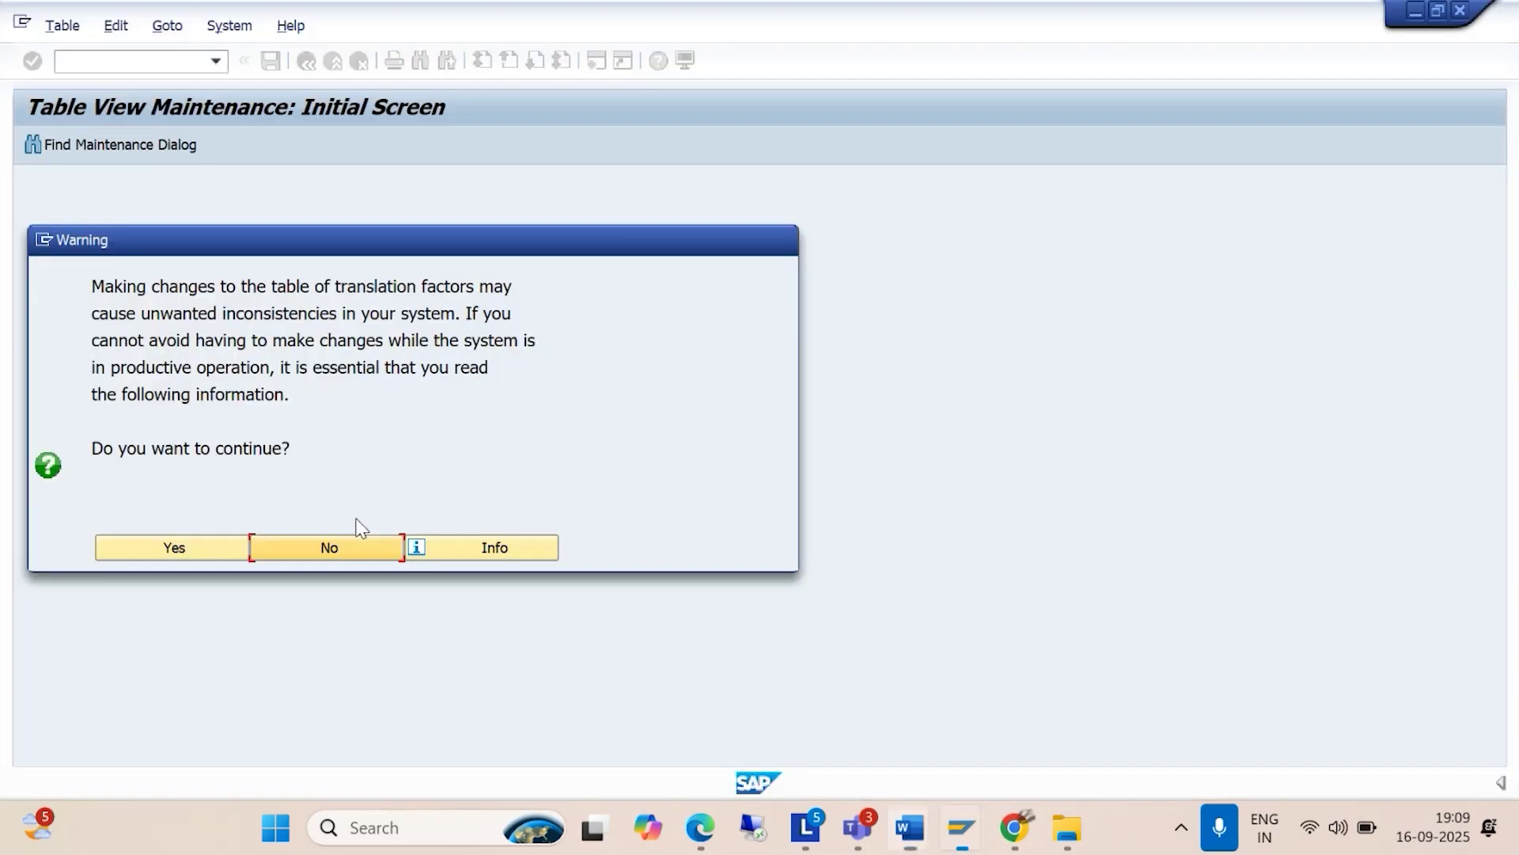
# Step: Accept the translation factors warning and start a new translation ratio entry with exchange rate type M
pyautogui.click(215, 552)
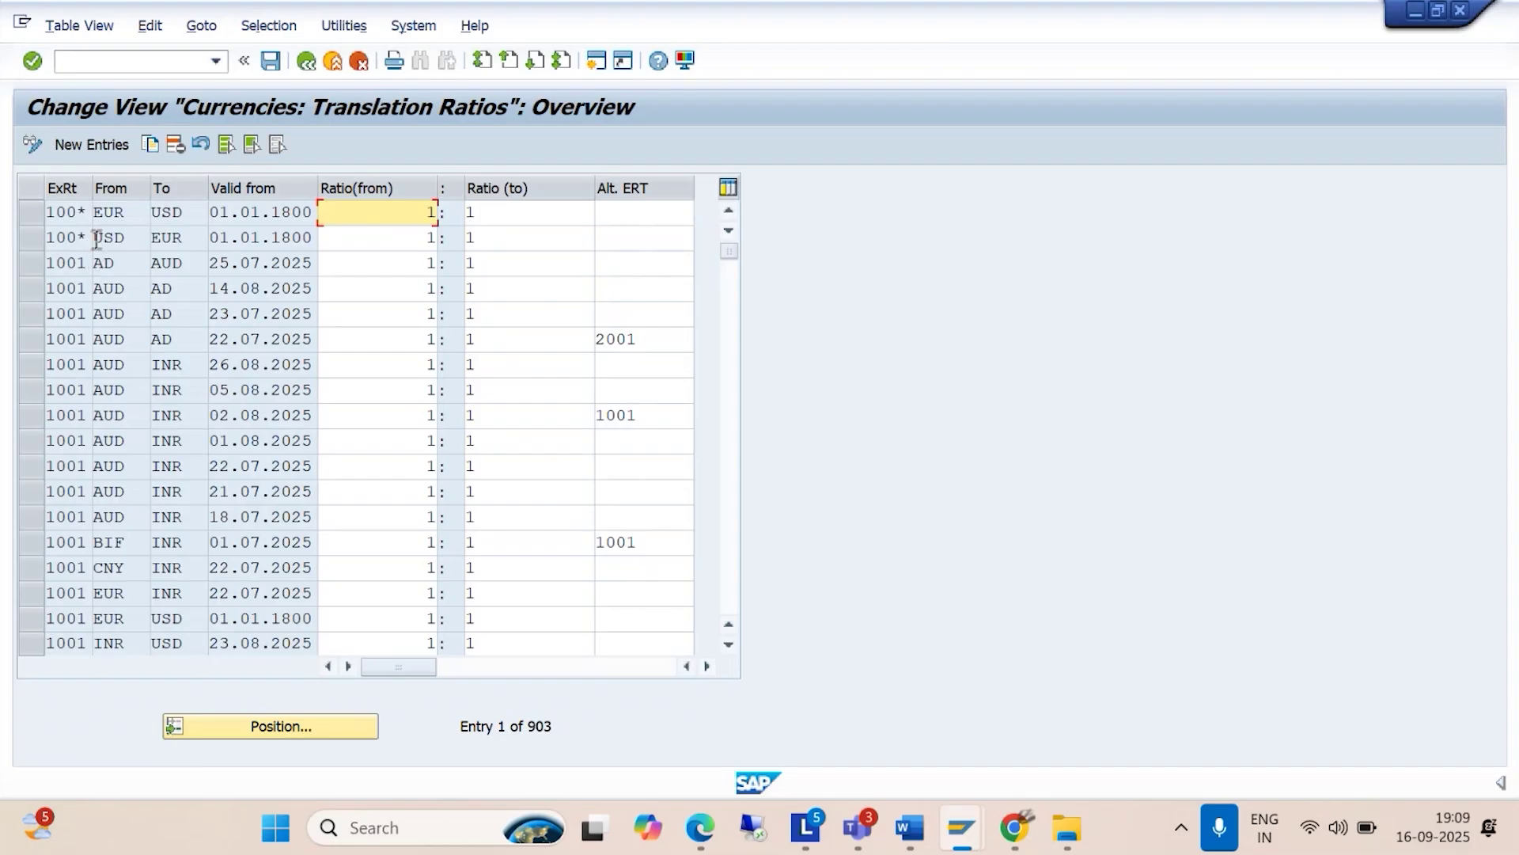
pyautogui.click(100, 145)
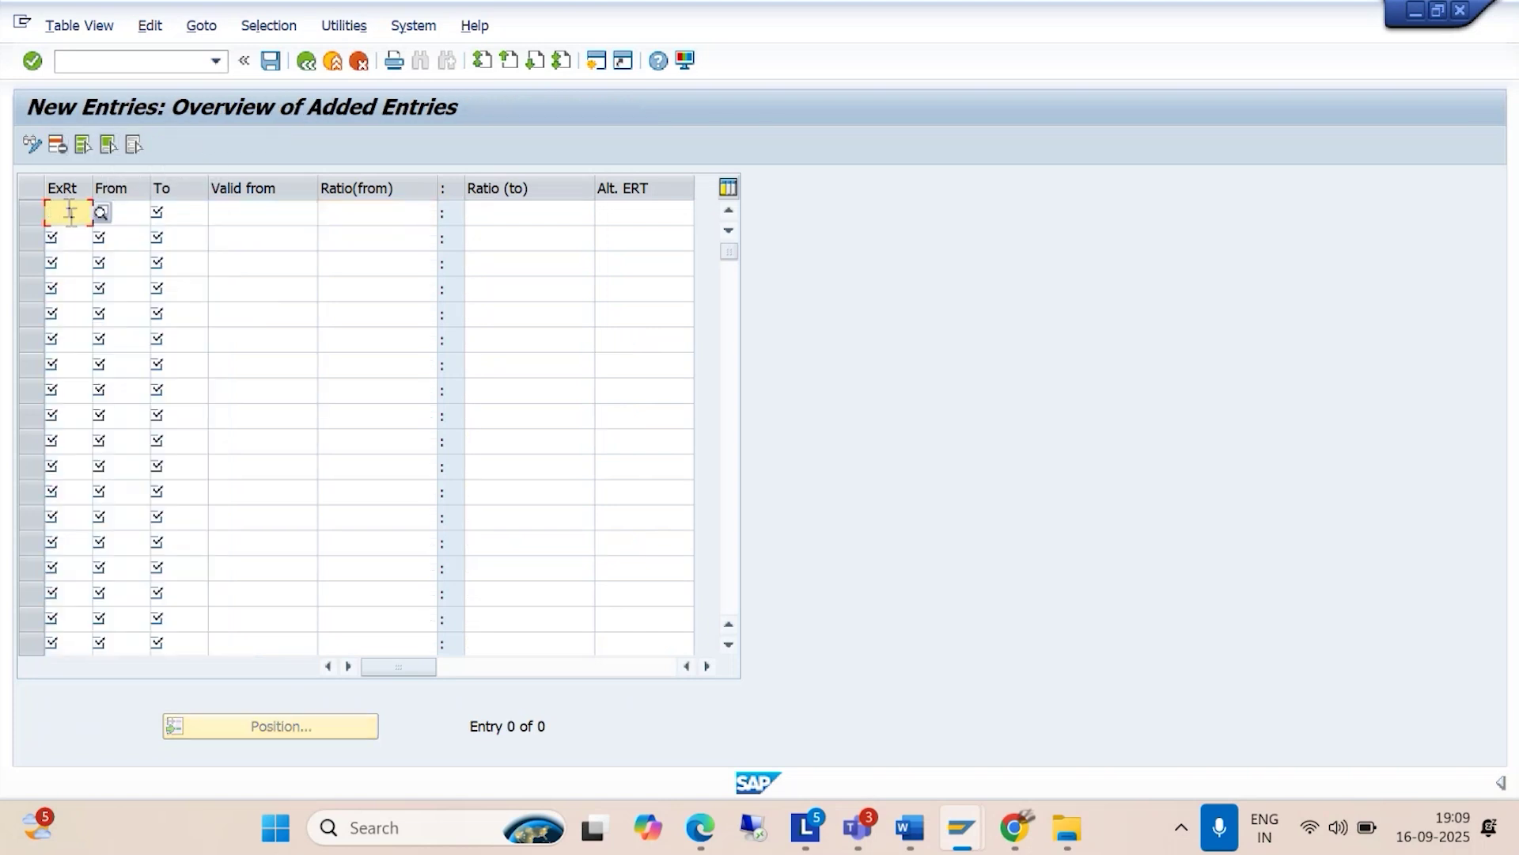
pyautogui.click(69, 208)
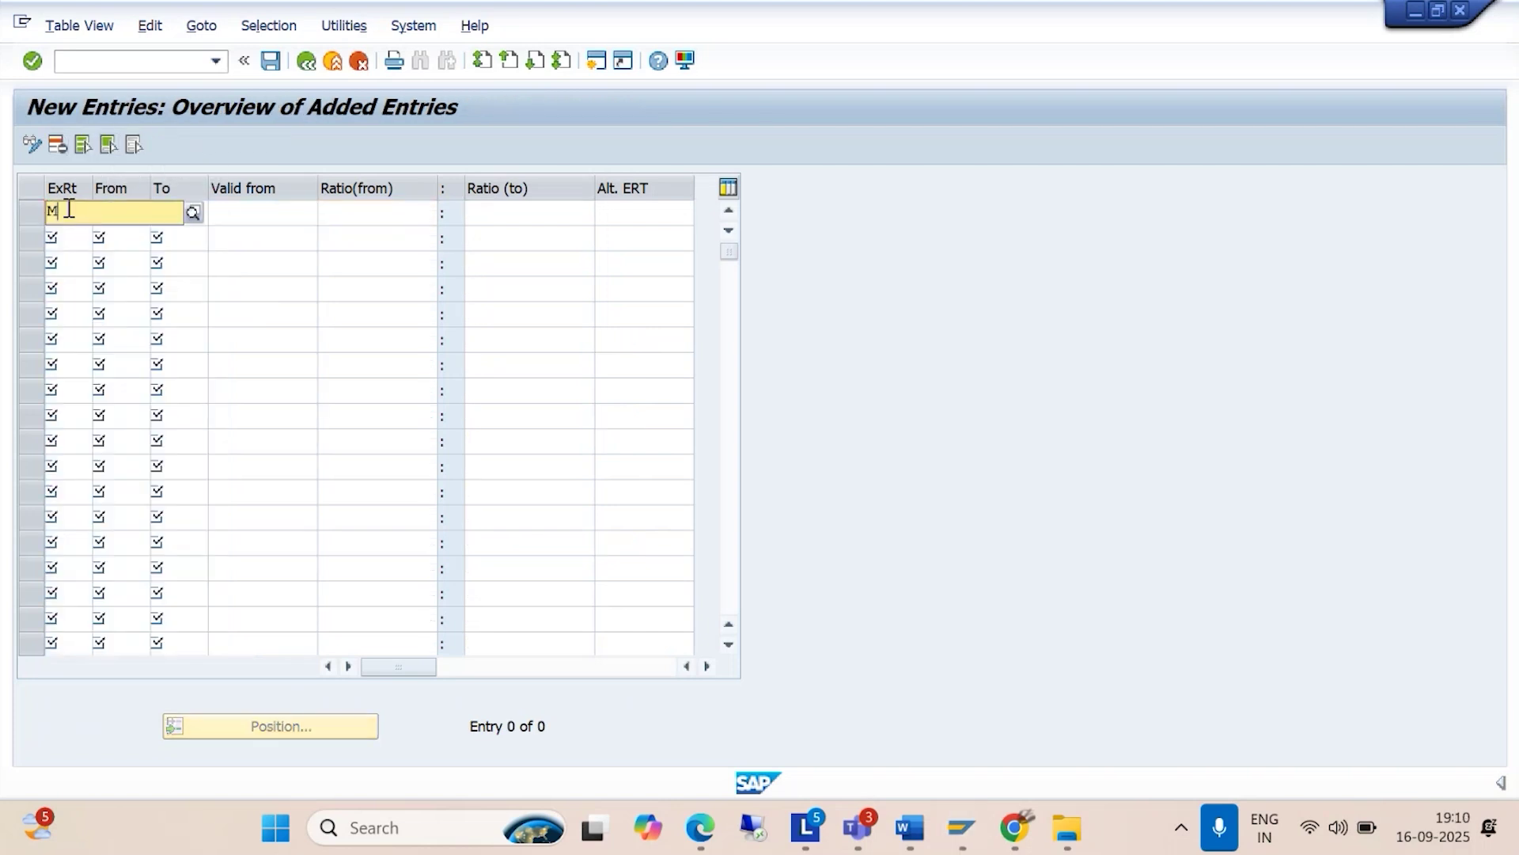
pyautogui.write('M')
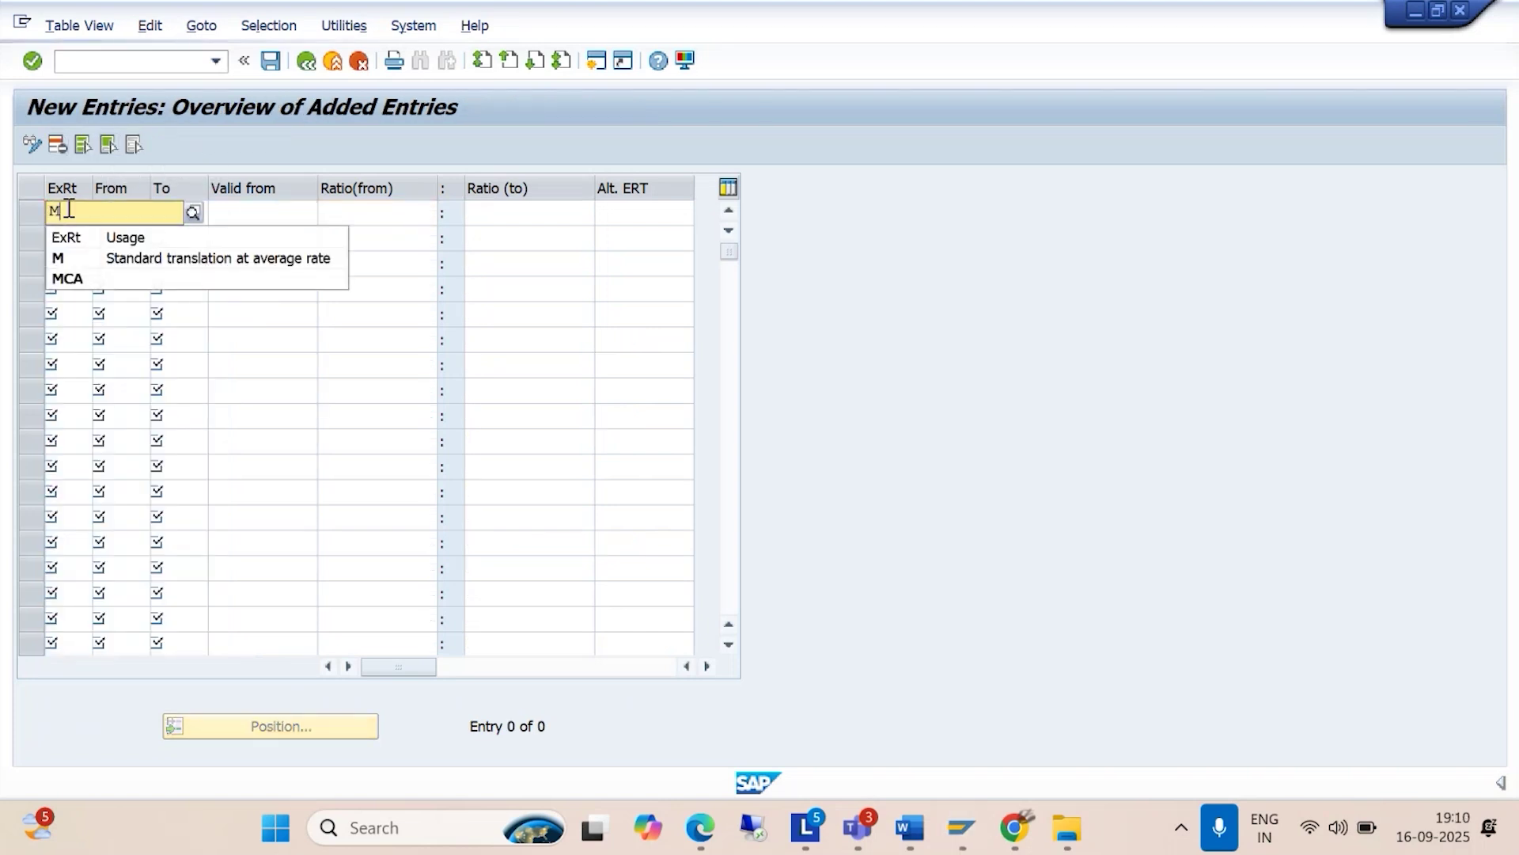
pyautogui.click(112, 266)
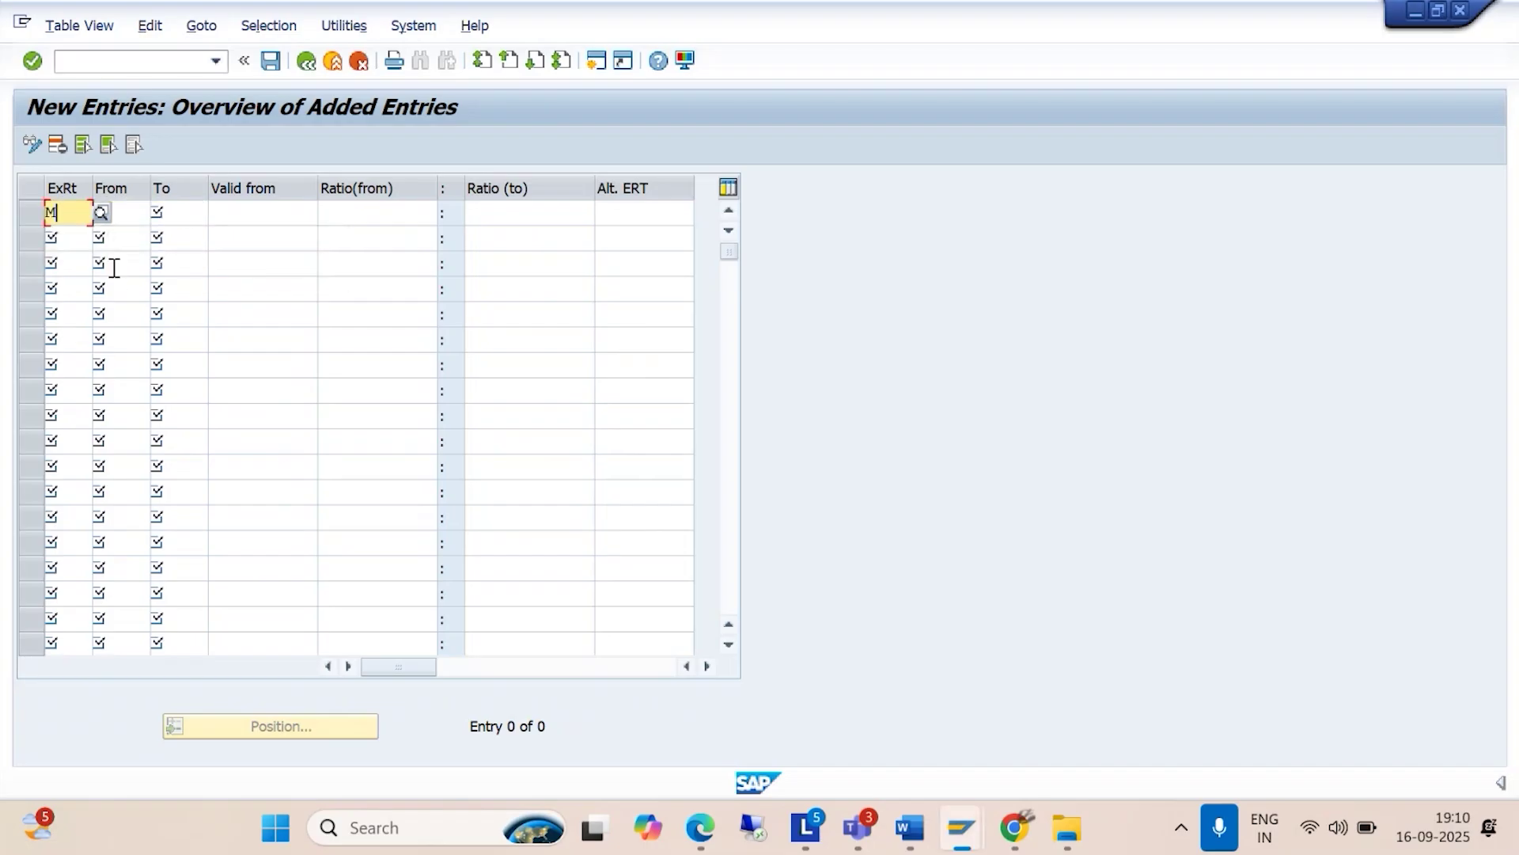
# Step: Consult the sample entry in the Word guide and set the new entry's currencies from USD to INR
pyautogui.click(123, 211)
pyautogui.hotkey('alt', 'Tab')
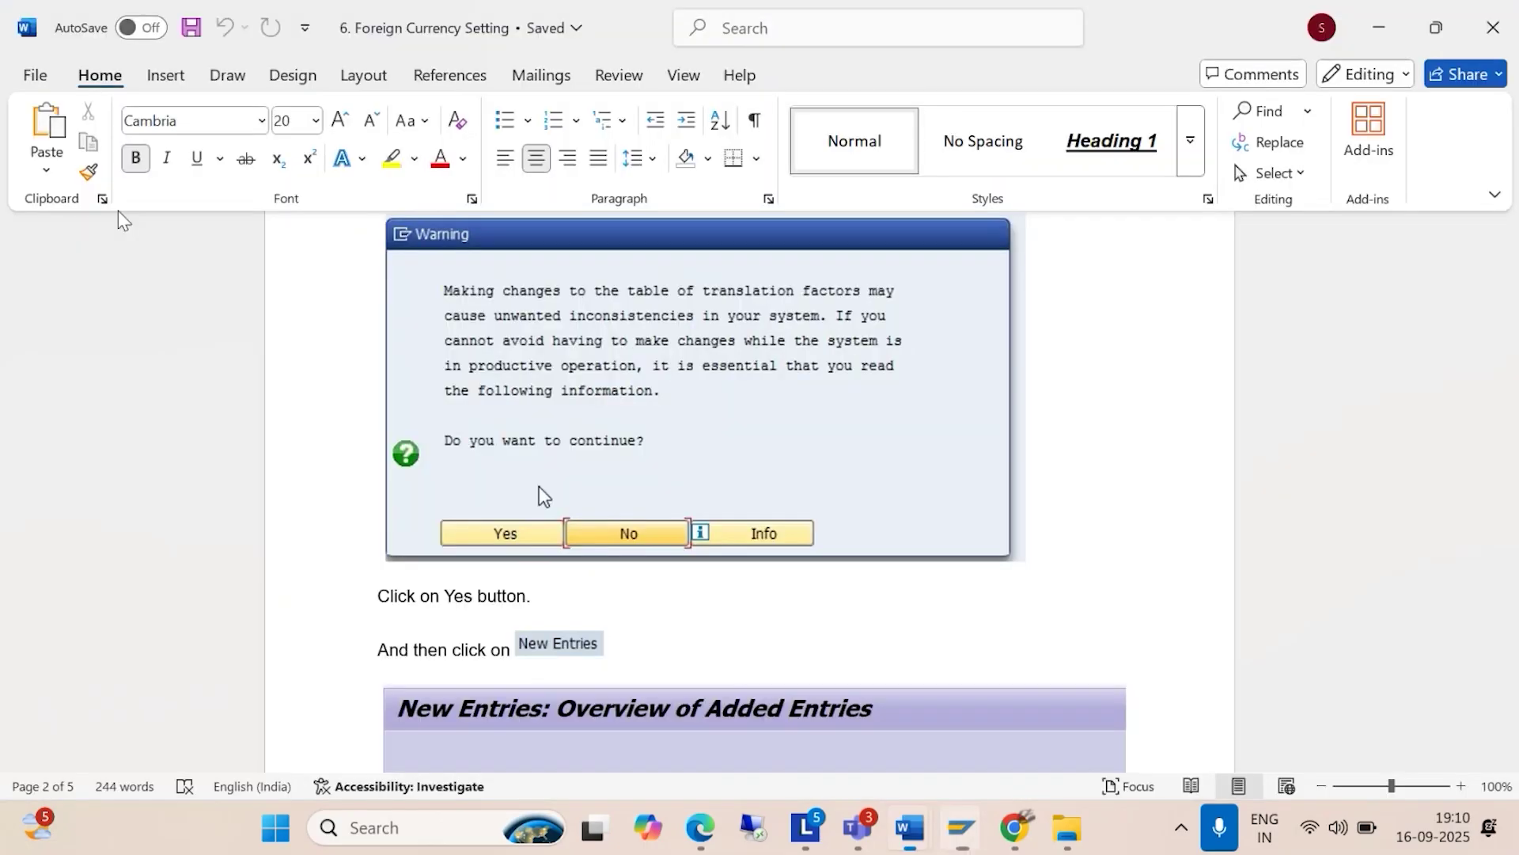
pyautogui.scroll(-3, 576, 287)
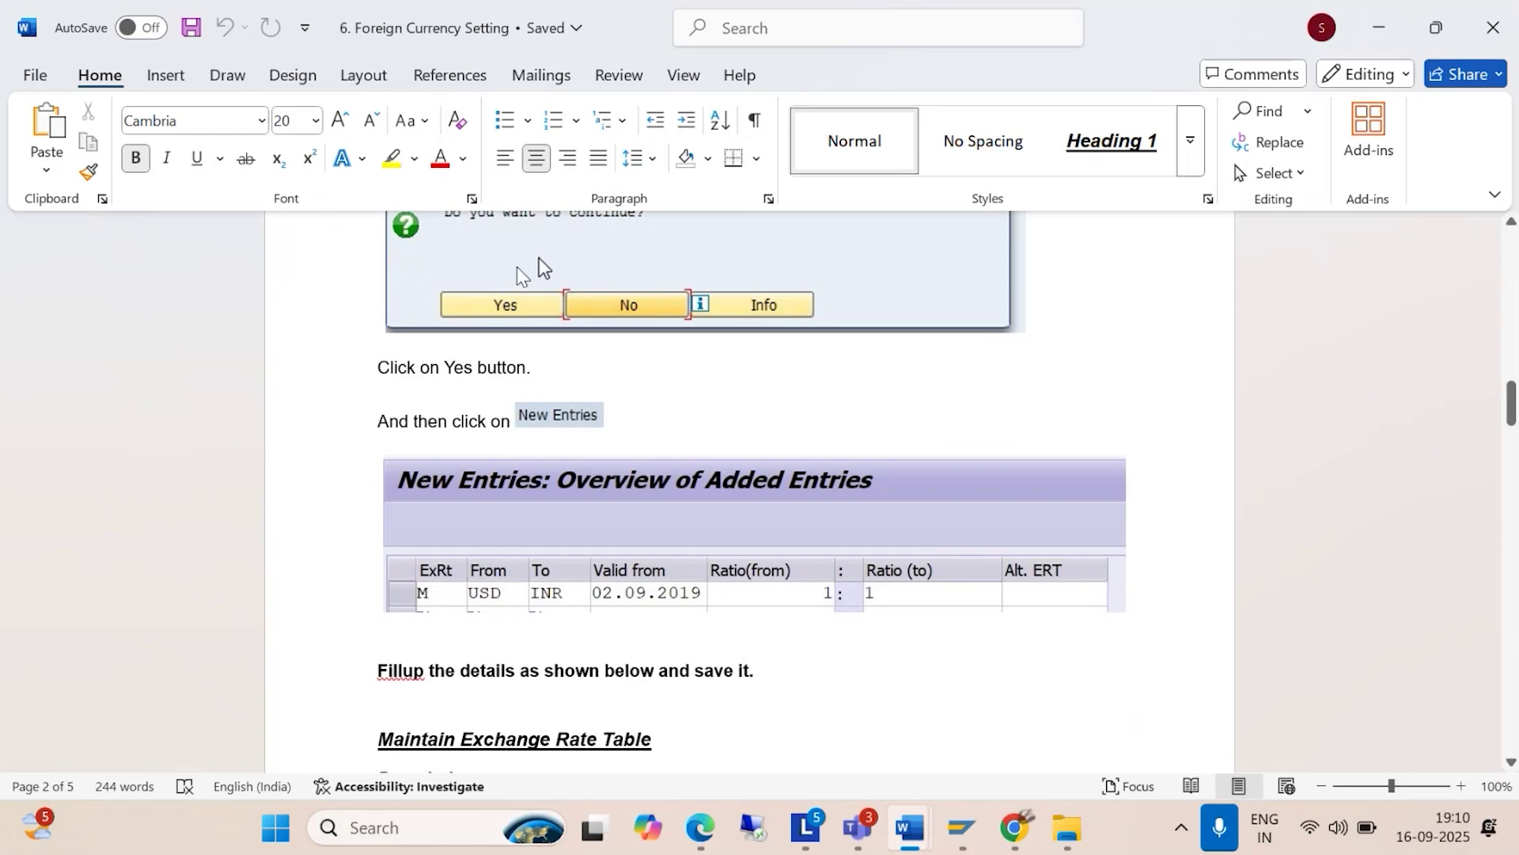
pyautogui.hotkey('alt', 'Tab')
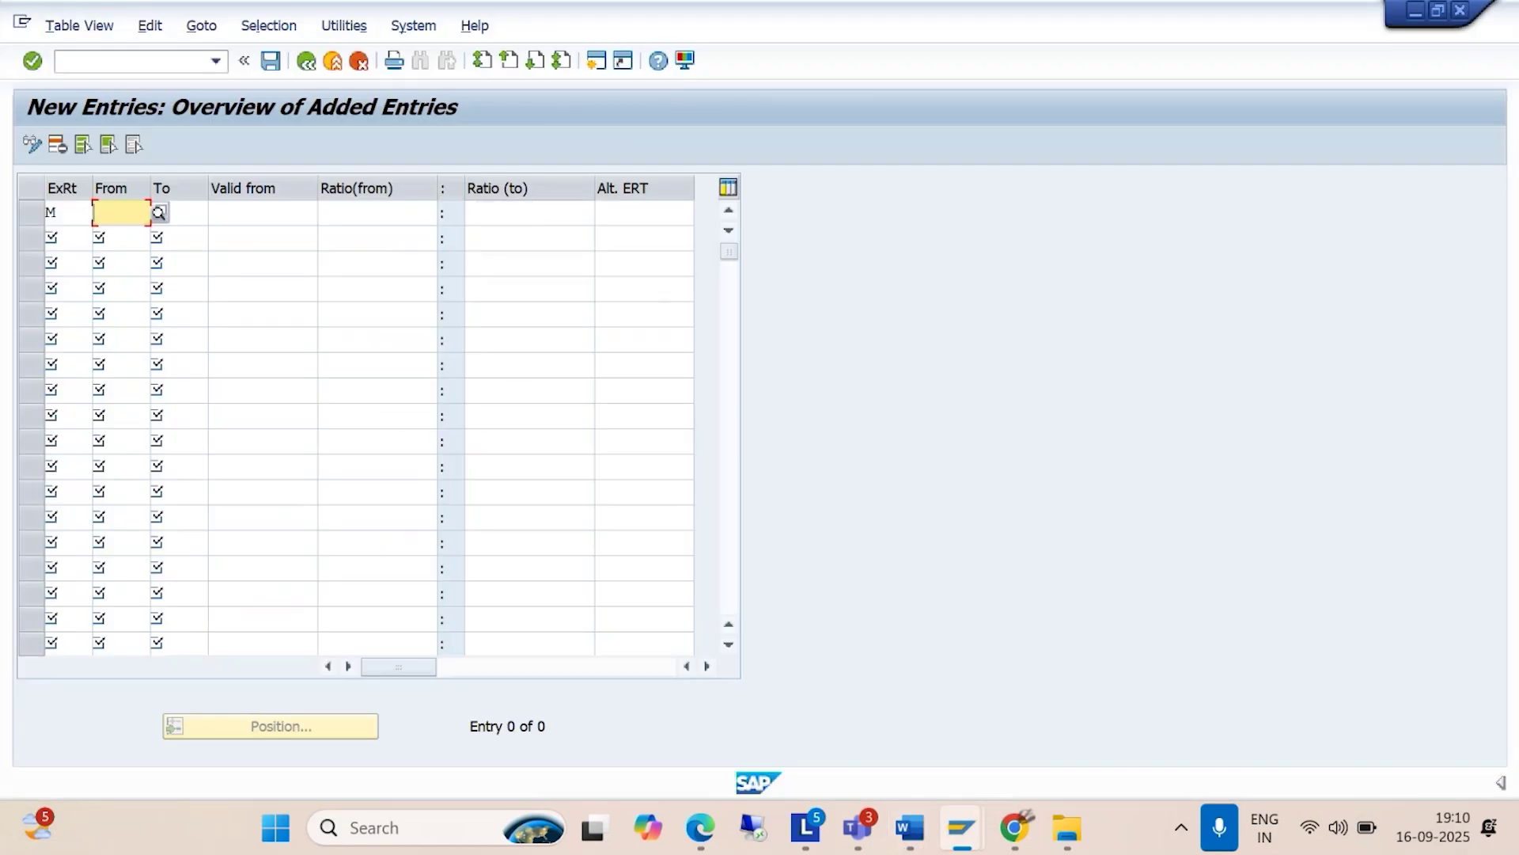
pyautogui.write('USD')
pyautogui.press('Tab')
pyautogui.write('INR')
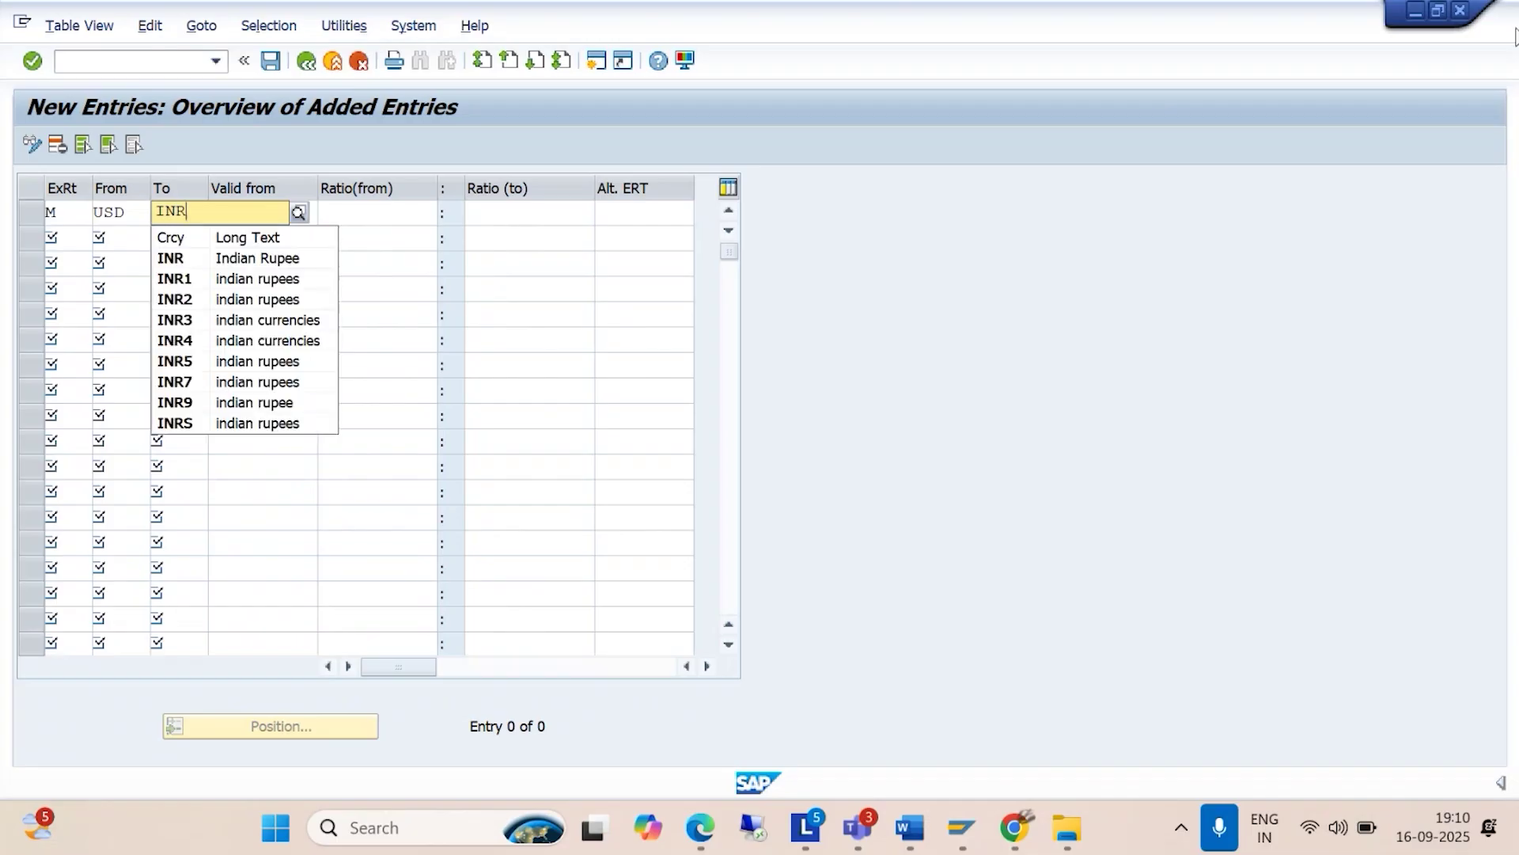
pyautogui.click(224, 266)
# Step: Set the entry's valid-from date to 16.09.2025 and its from and to ratios to 1:1
pyautogui.click(255, 210)
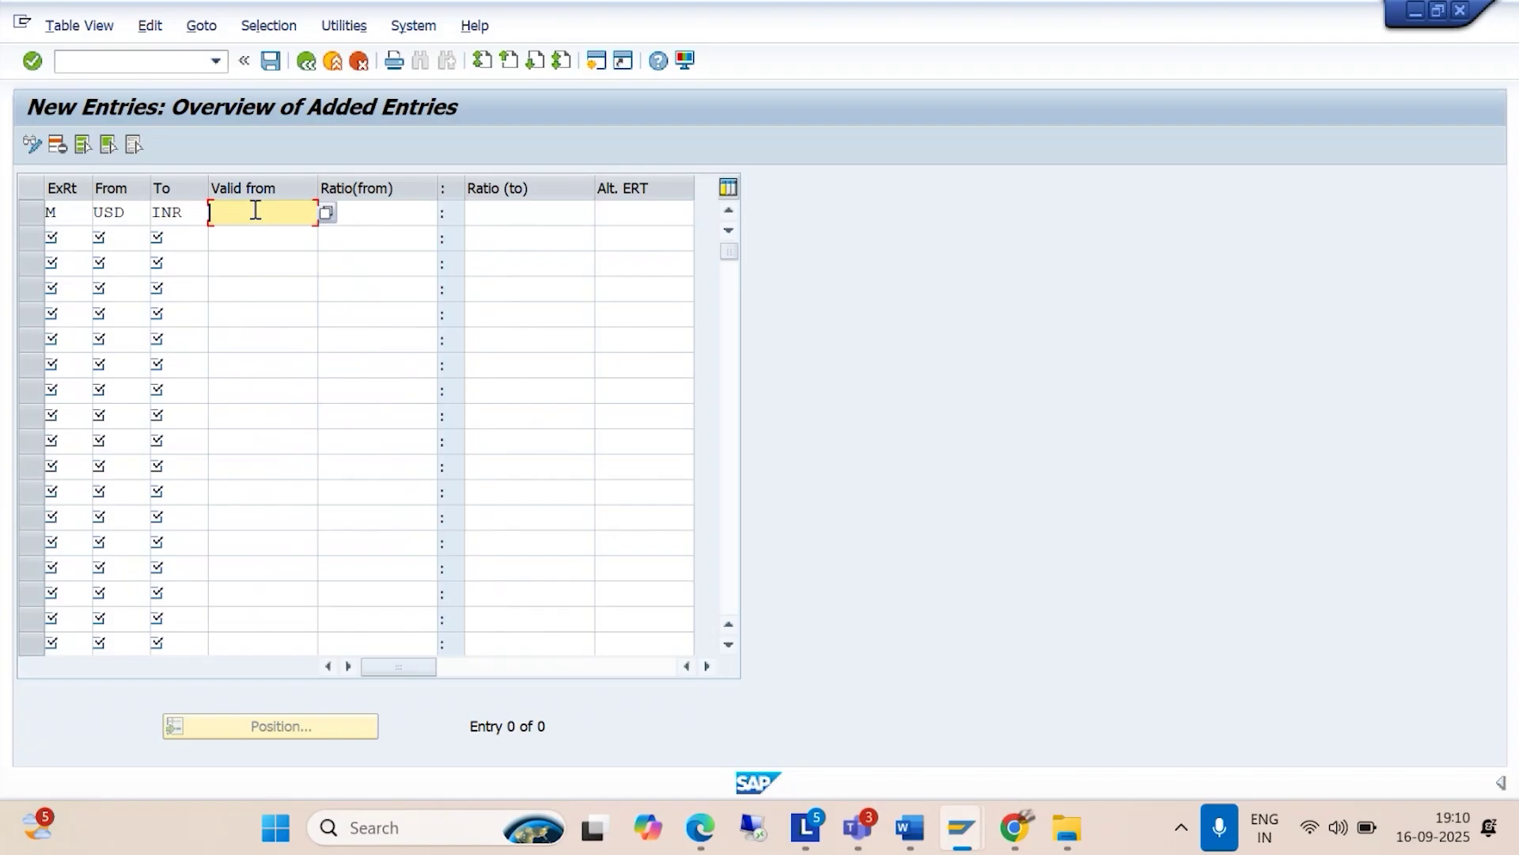
pyautogui.write('16.09.2025')
pyautogui.click(375, 210)
pyautogui.write('1')
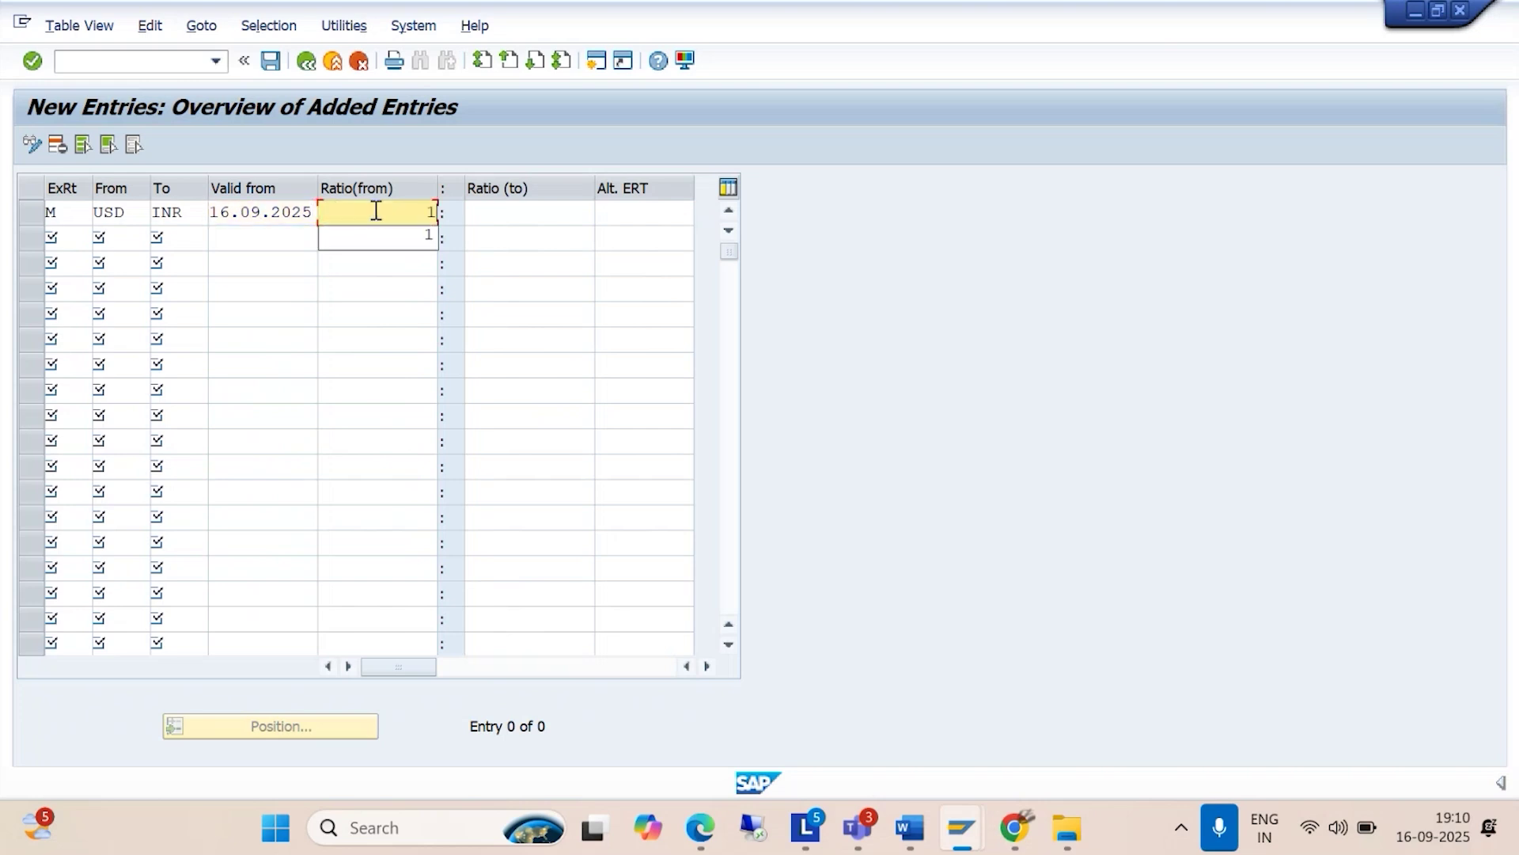
pyautogui.click(494, 214)
pyautogui.write('1')
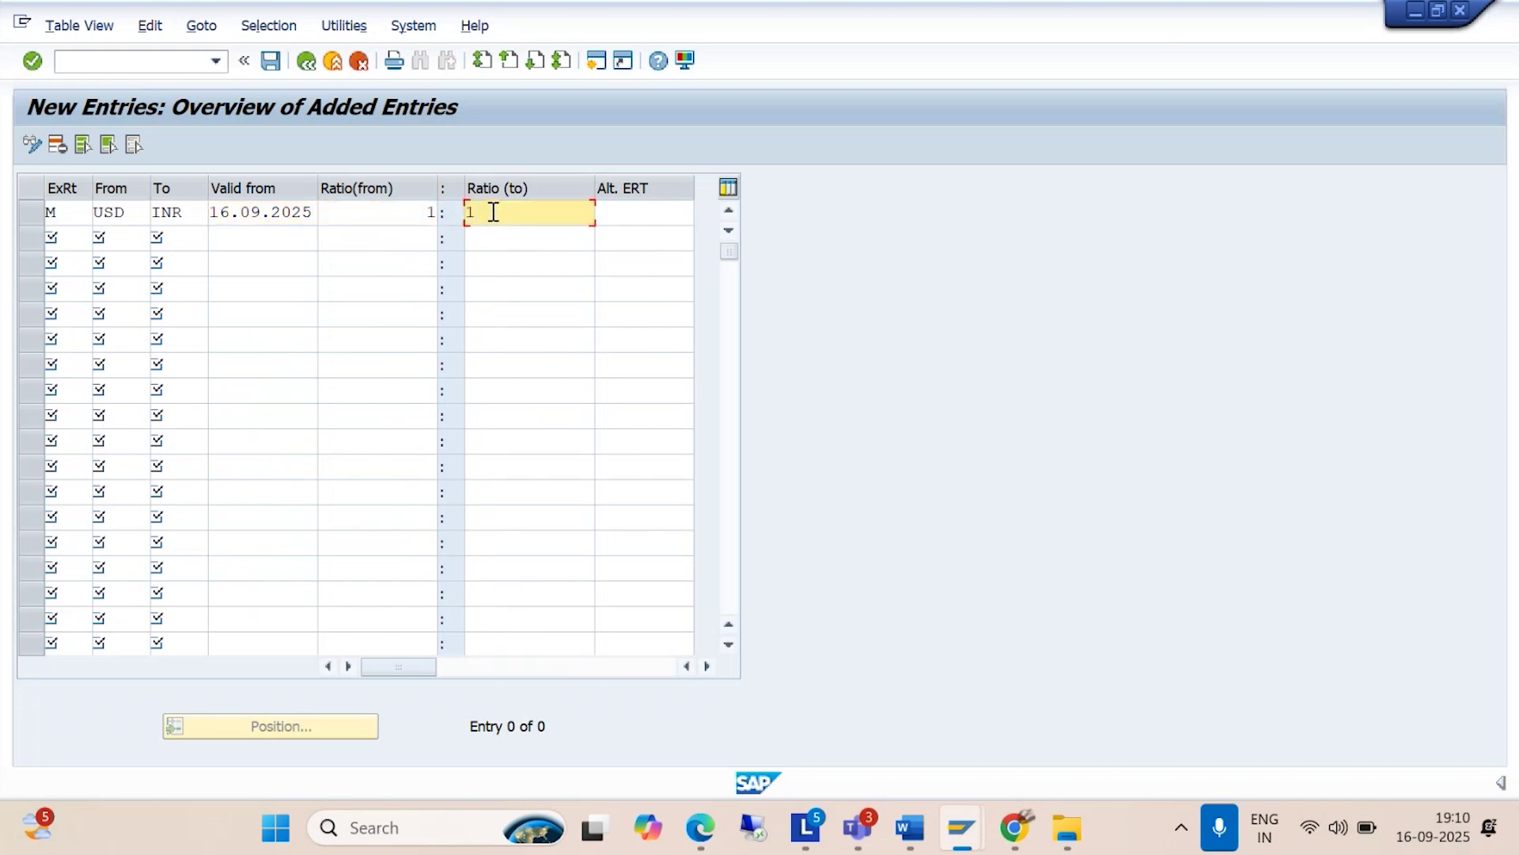
# Step: Check the Word guide's save instruction and save the translation ratio entry in SAP under the BAJAJ GROUP OF COMPANIES customizing request A4HK900901
pyautogui.hotkey('alt', 'Tab')
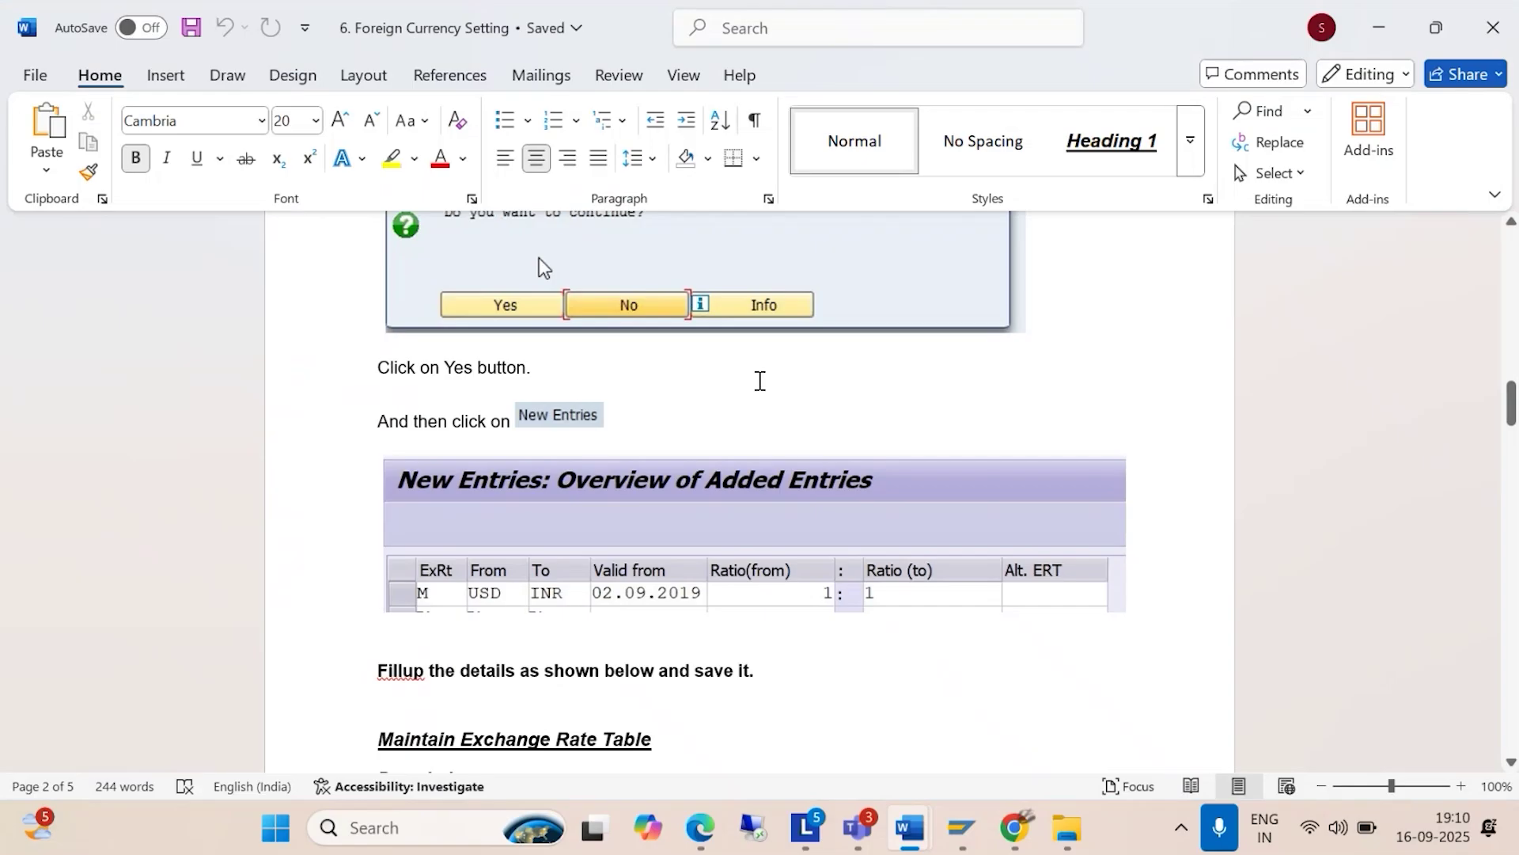
pyautogui.scroll(-3, 743, 377)
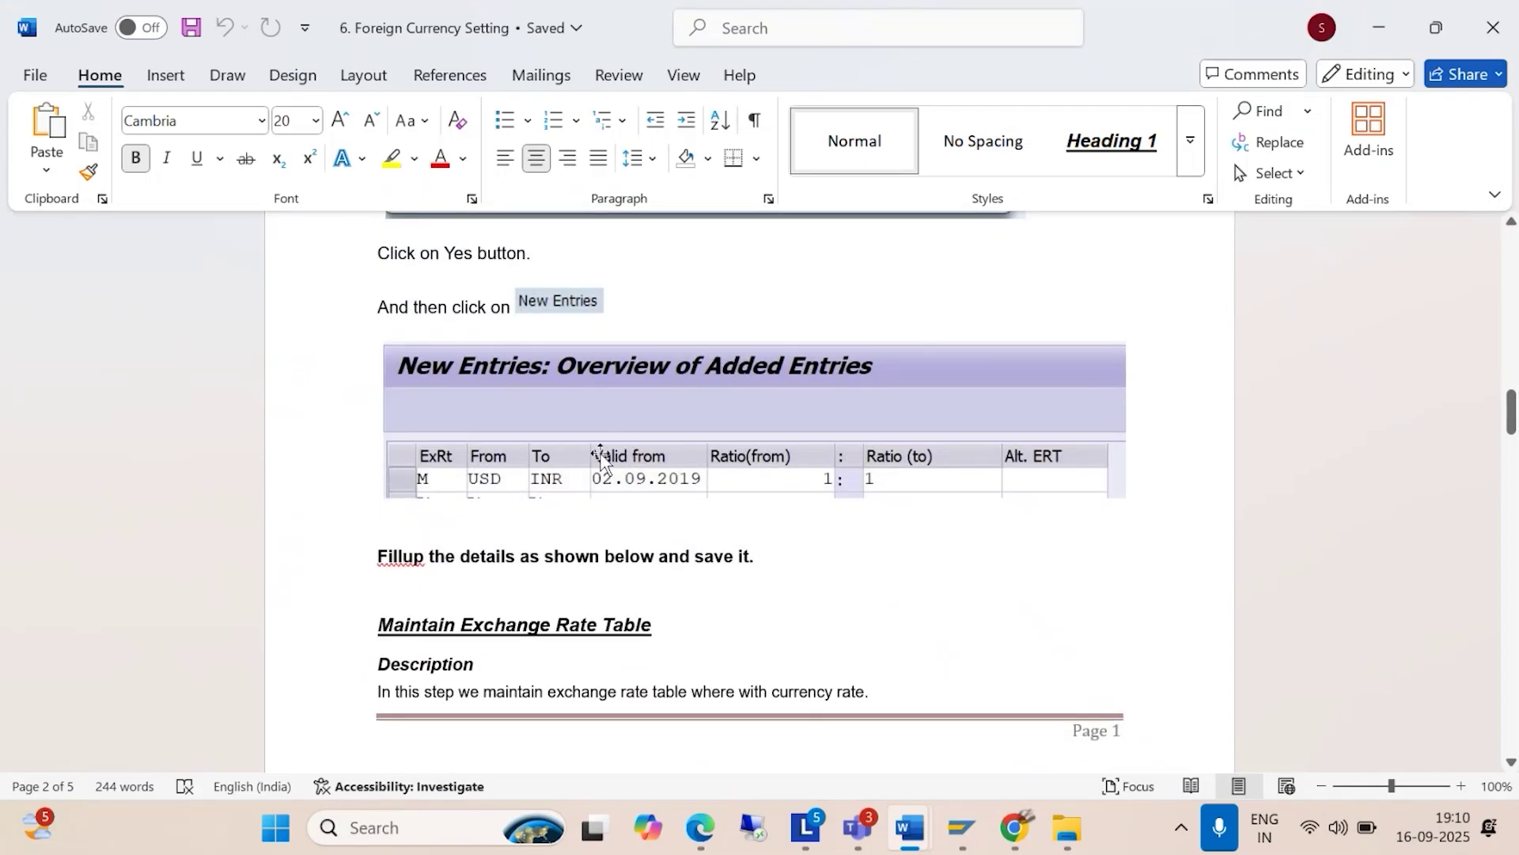
pyautogui.hotkey('alt', 'Tab')
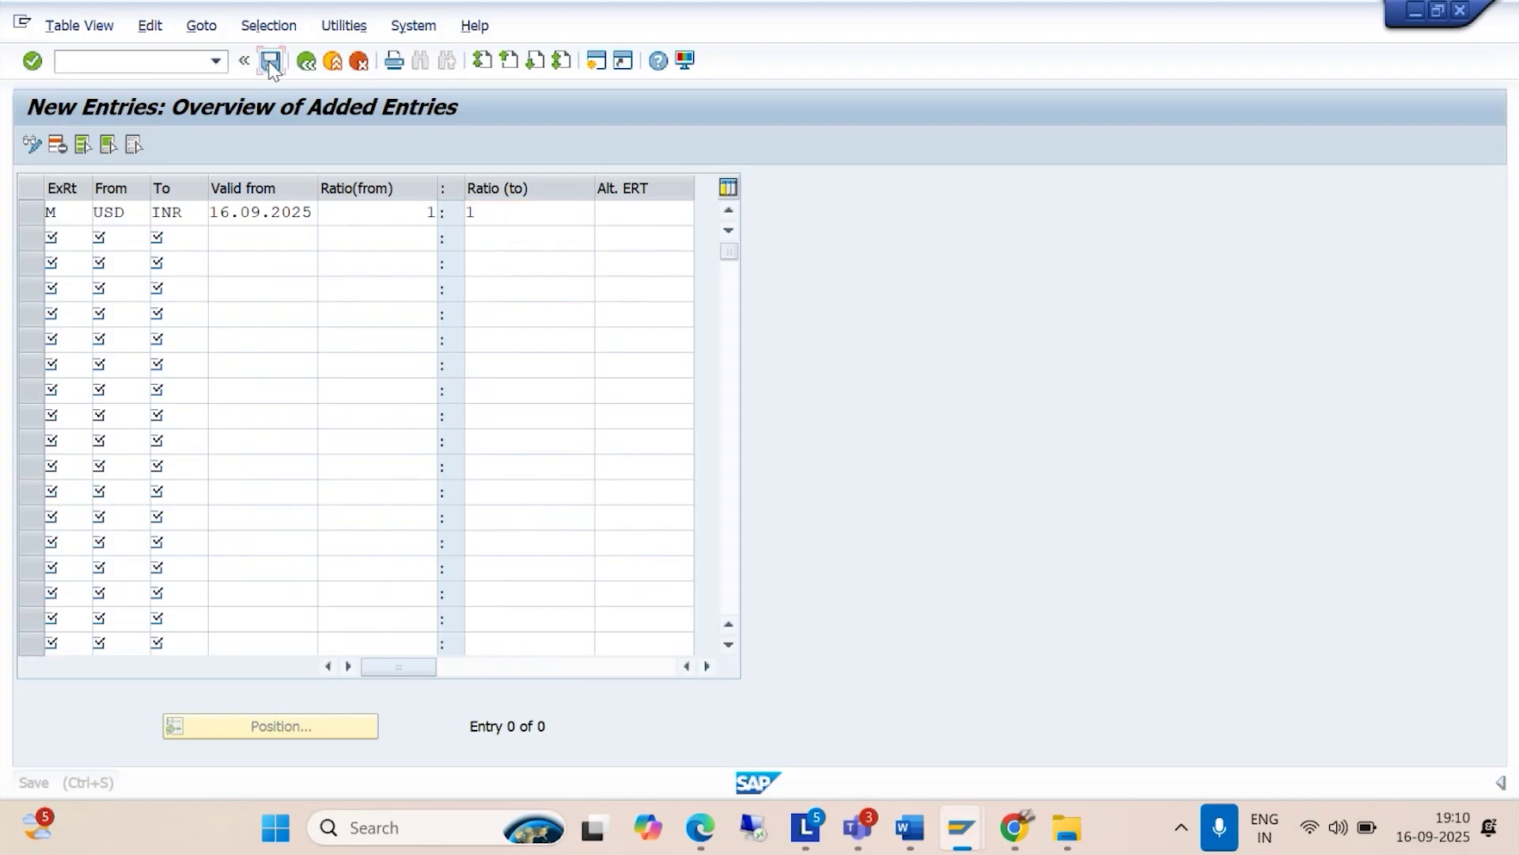
pyautogui.click(270, 61)
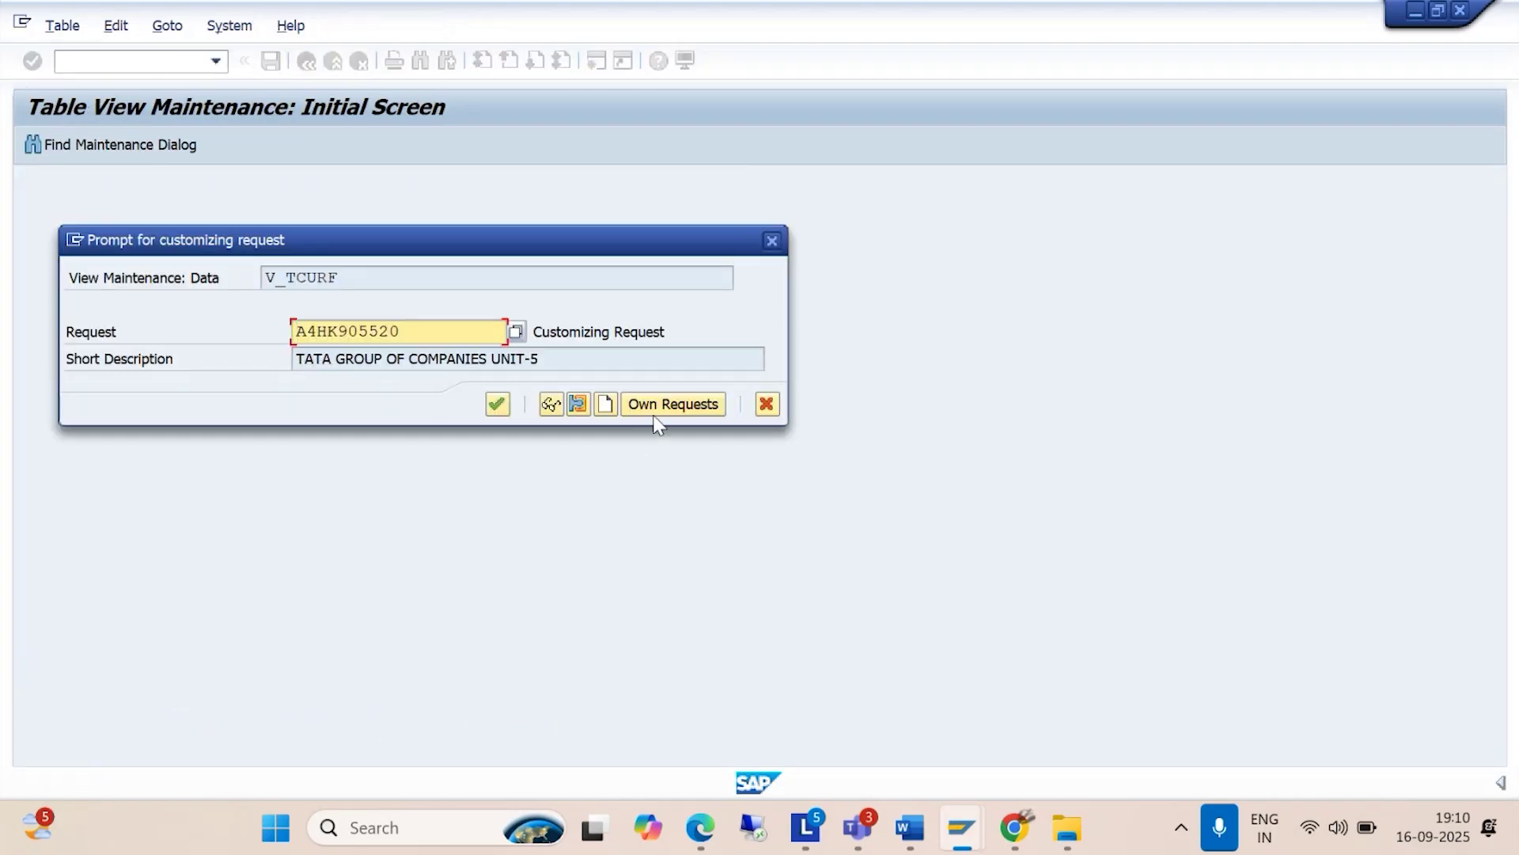
pyautogui.click(650, 408)
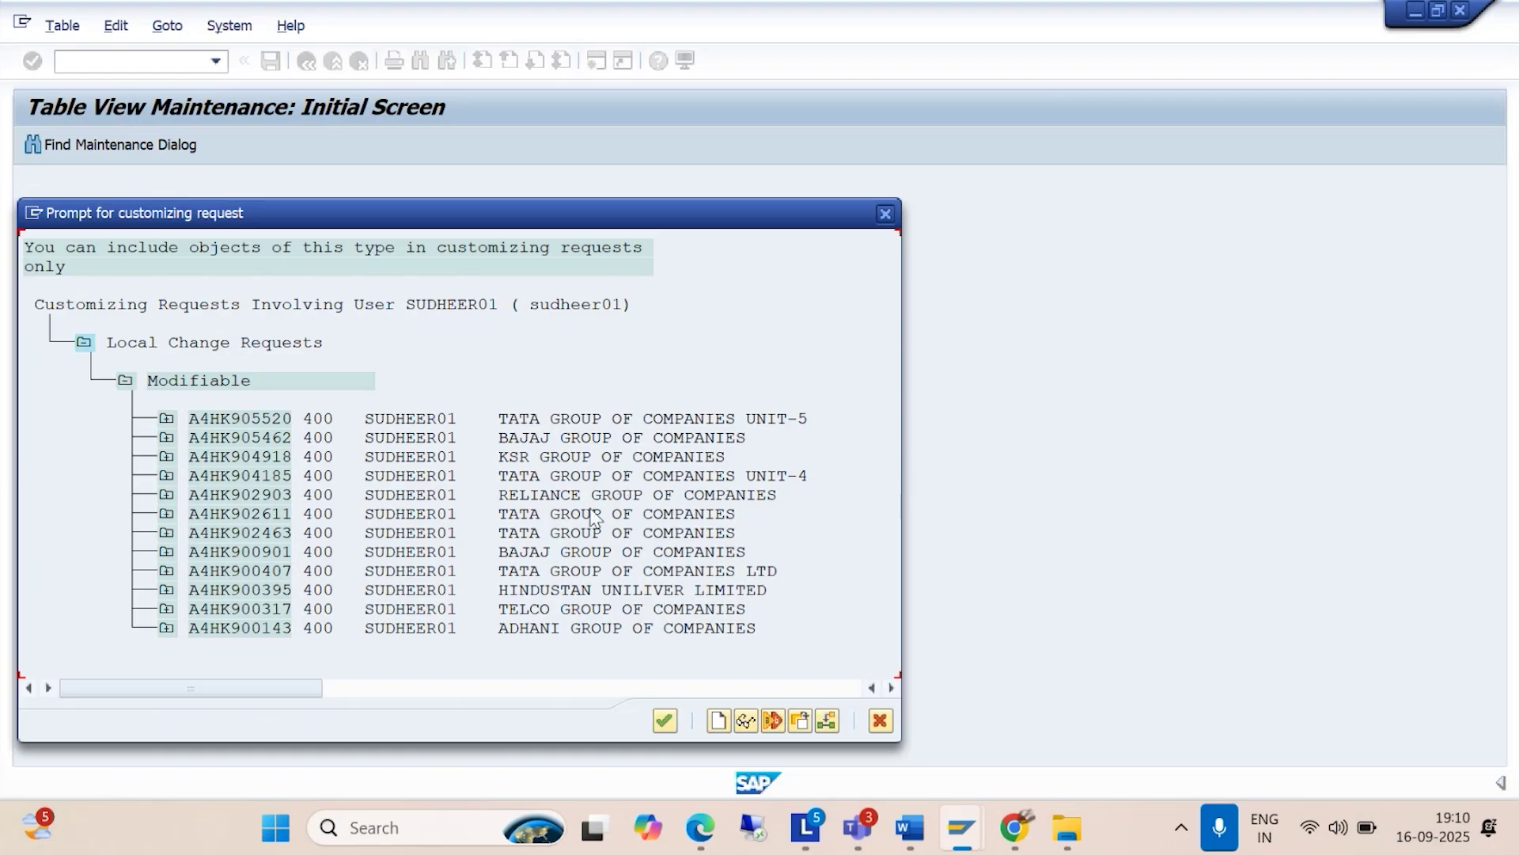
pyautogui.click(557, 554)
pyautogui.click(665, 722)
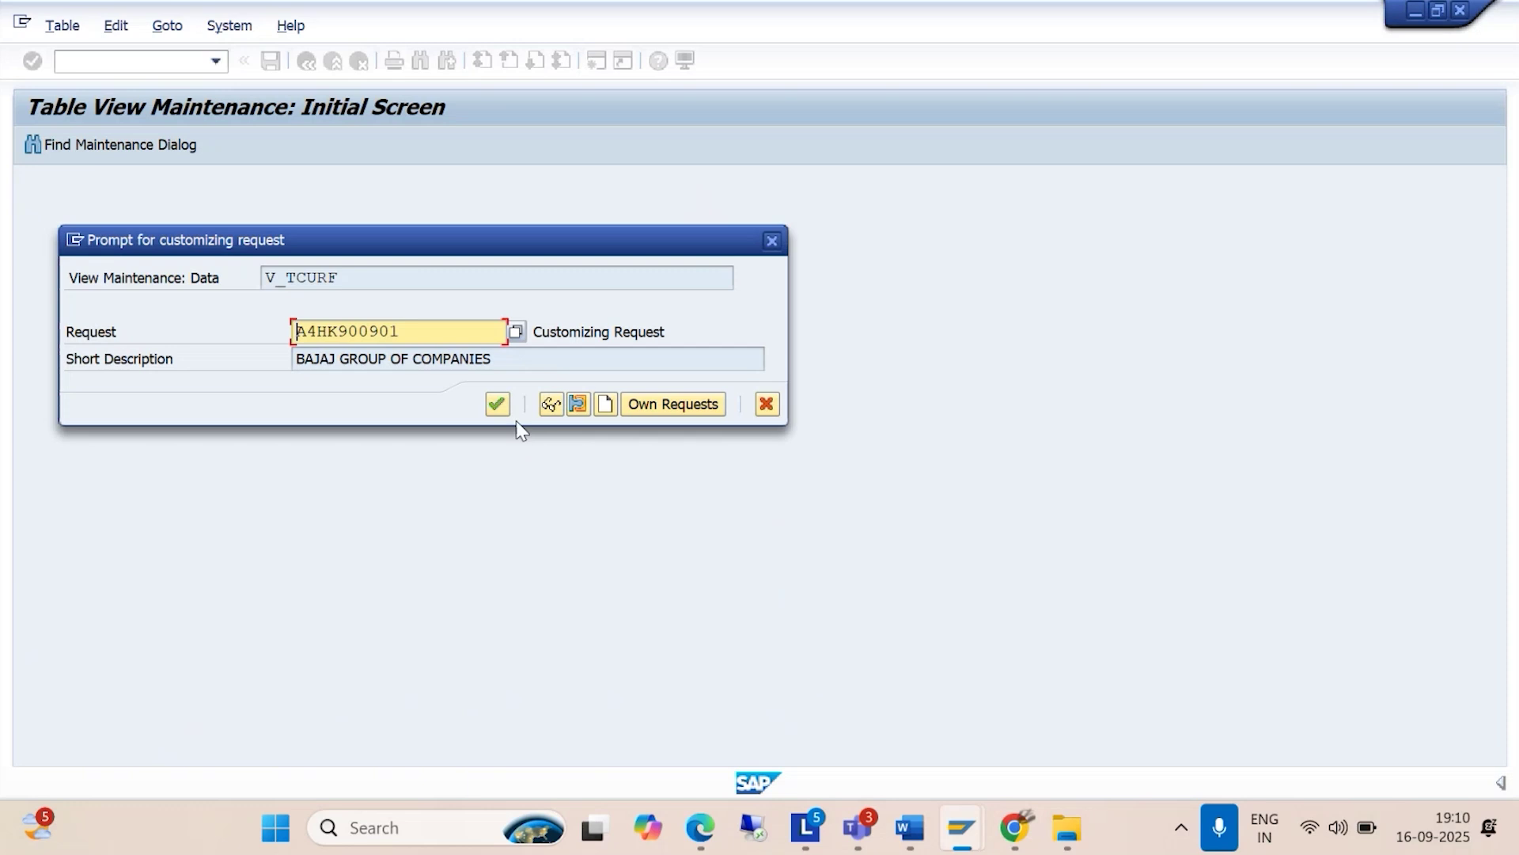
pyautogui.click(499, 408)
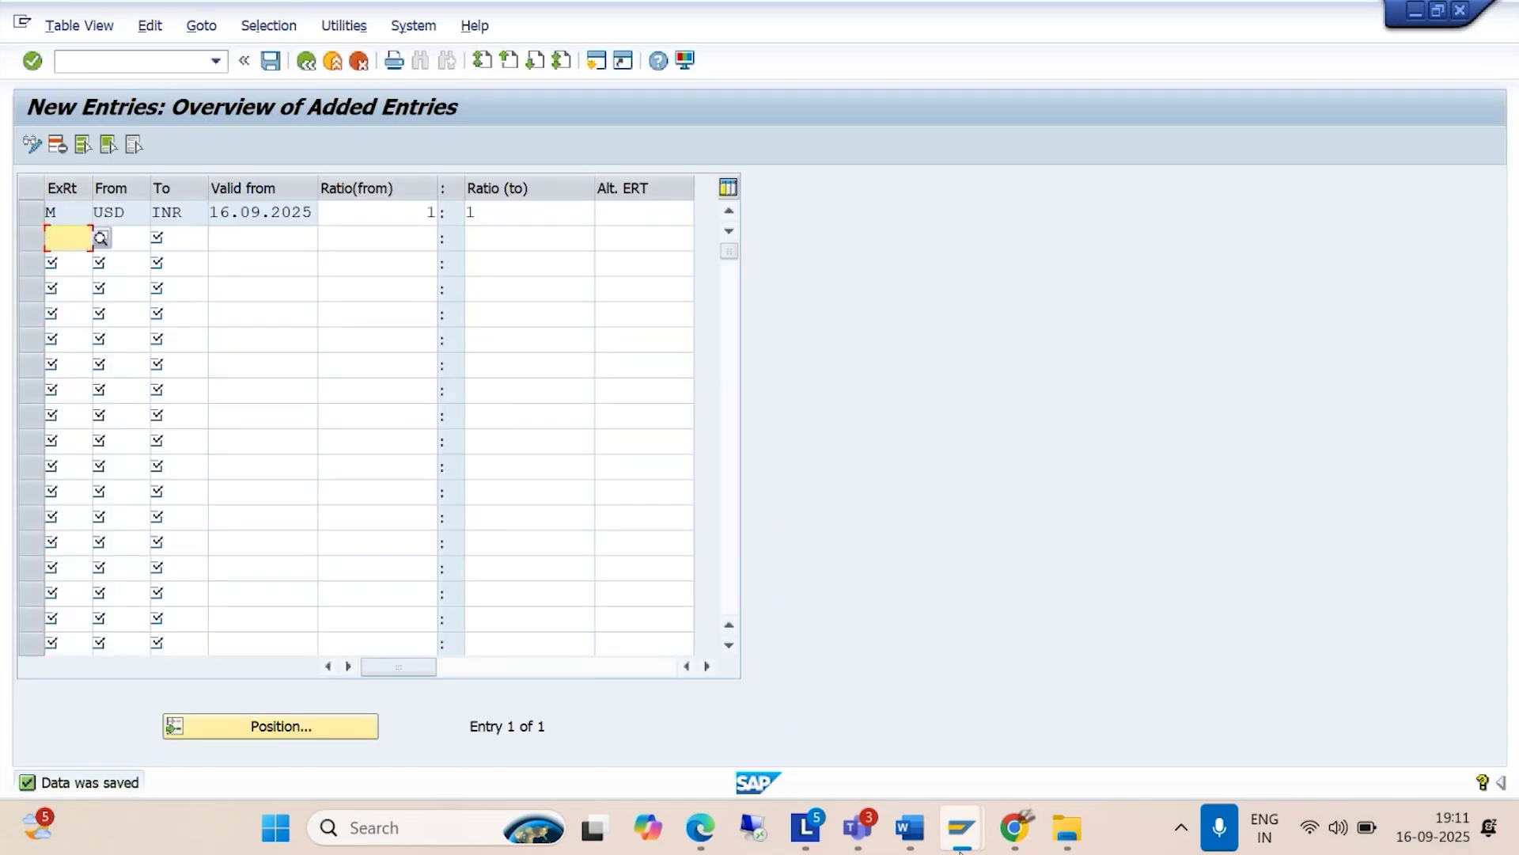
# Step: Look up the Maintain Exchange Rate Table transaction code in the Word guide and open transaction OB08 in SAP
pyautogui.click(910, 827)
pyautogui.click(1029, 664)
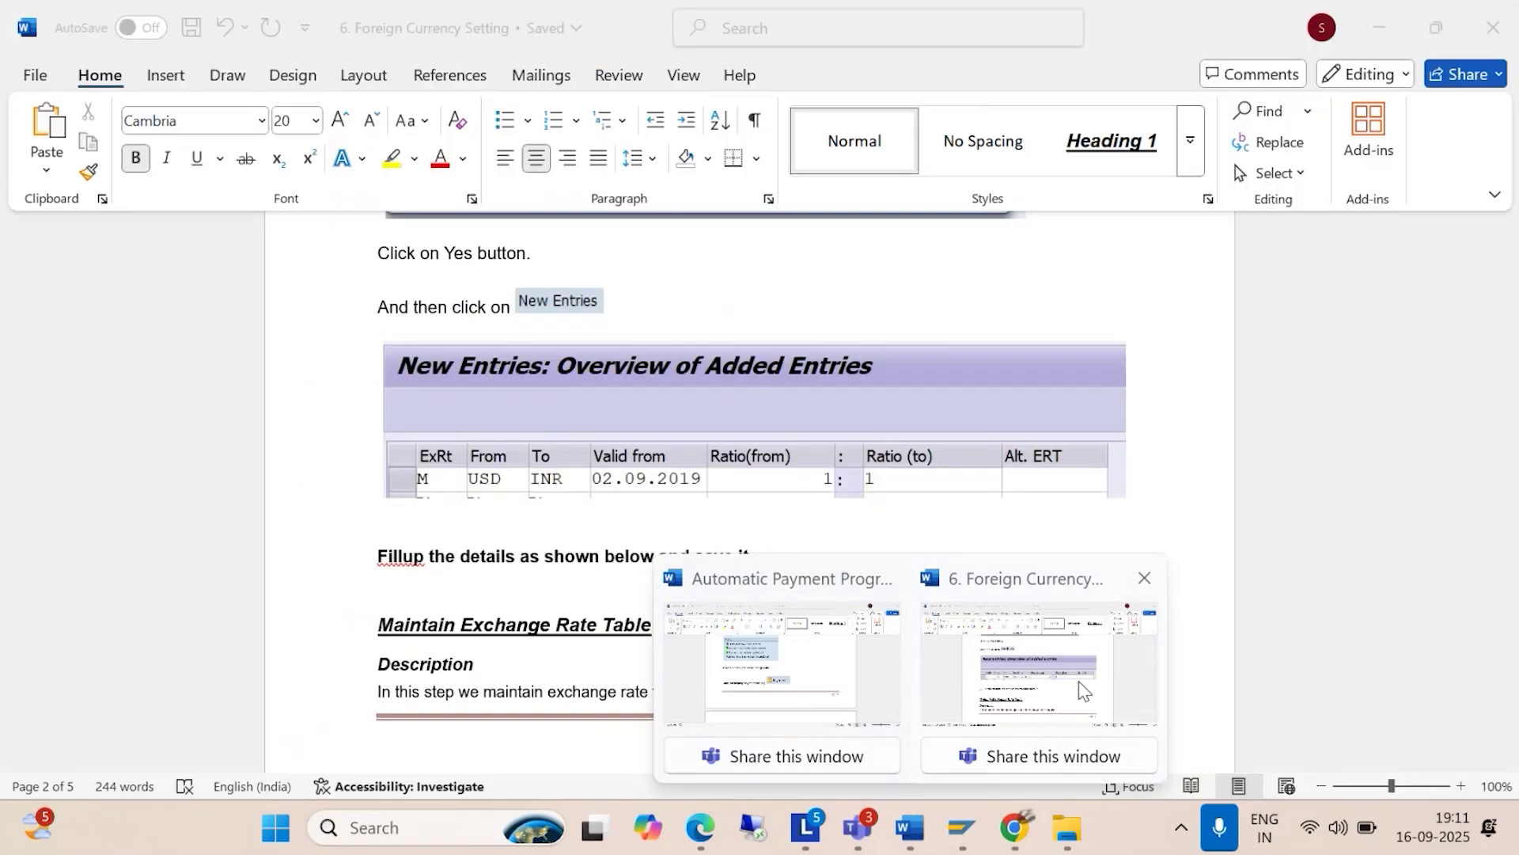
pyautogui.scroll(-3, 637, 499)
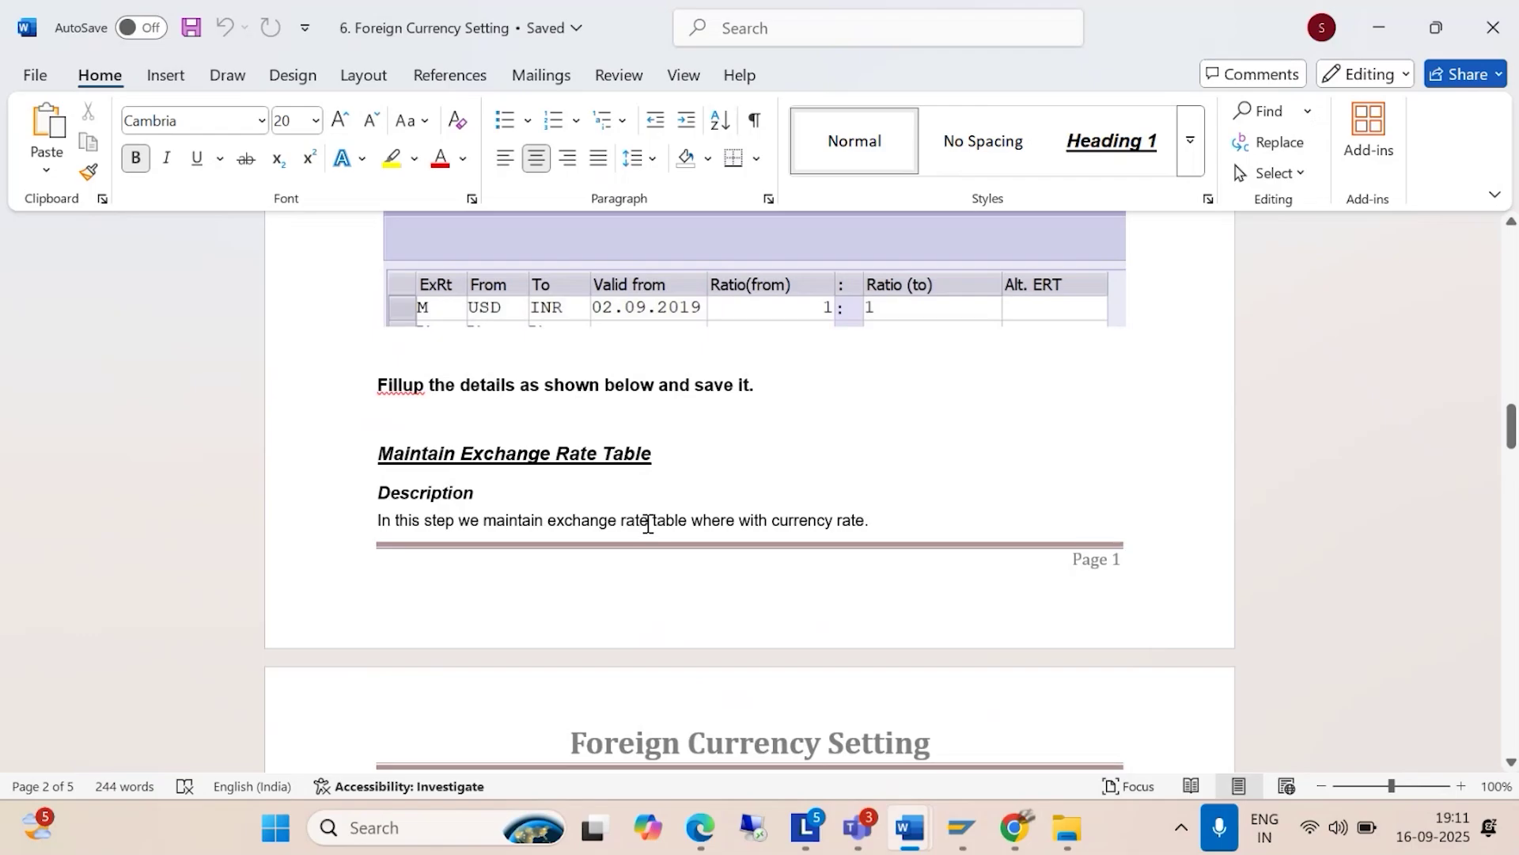
pyautogui.scroll(-1, 647, 523)
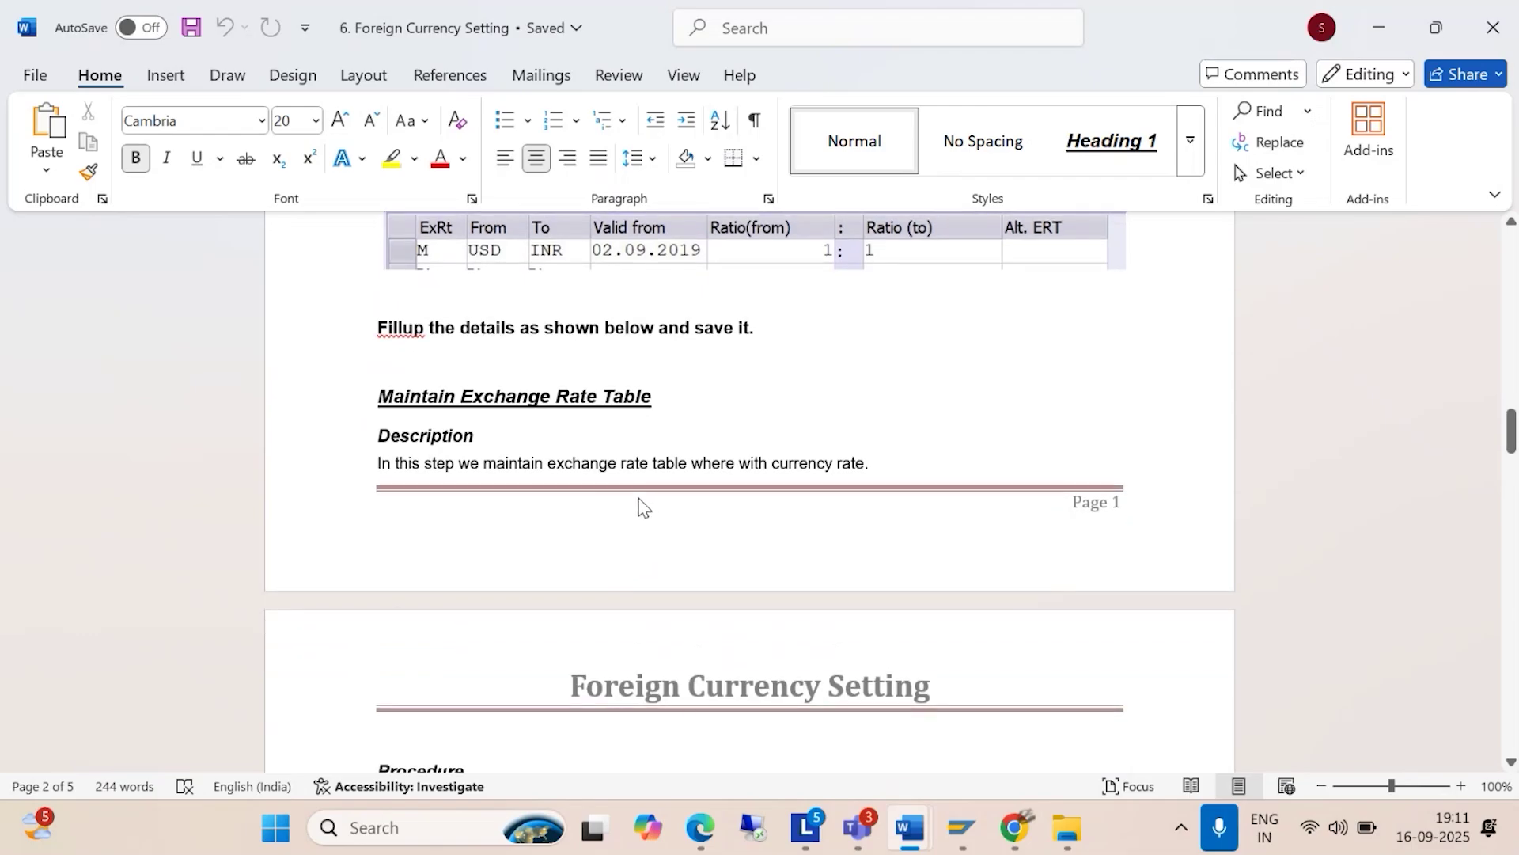
pyautogui.scroll(-5, 642, 506)
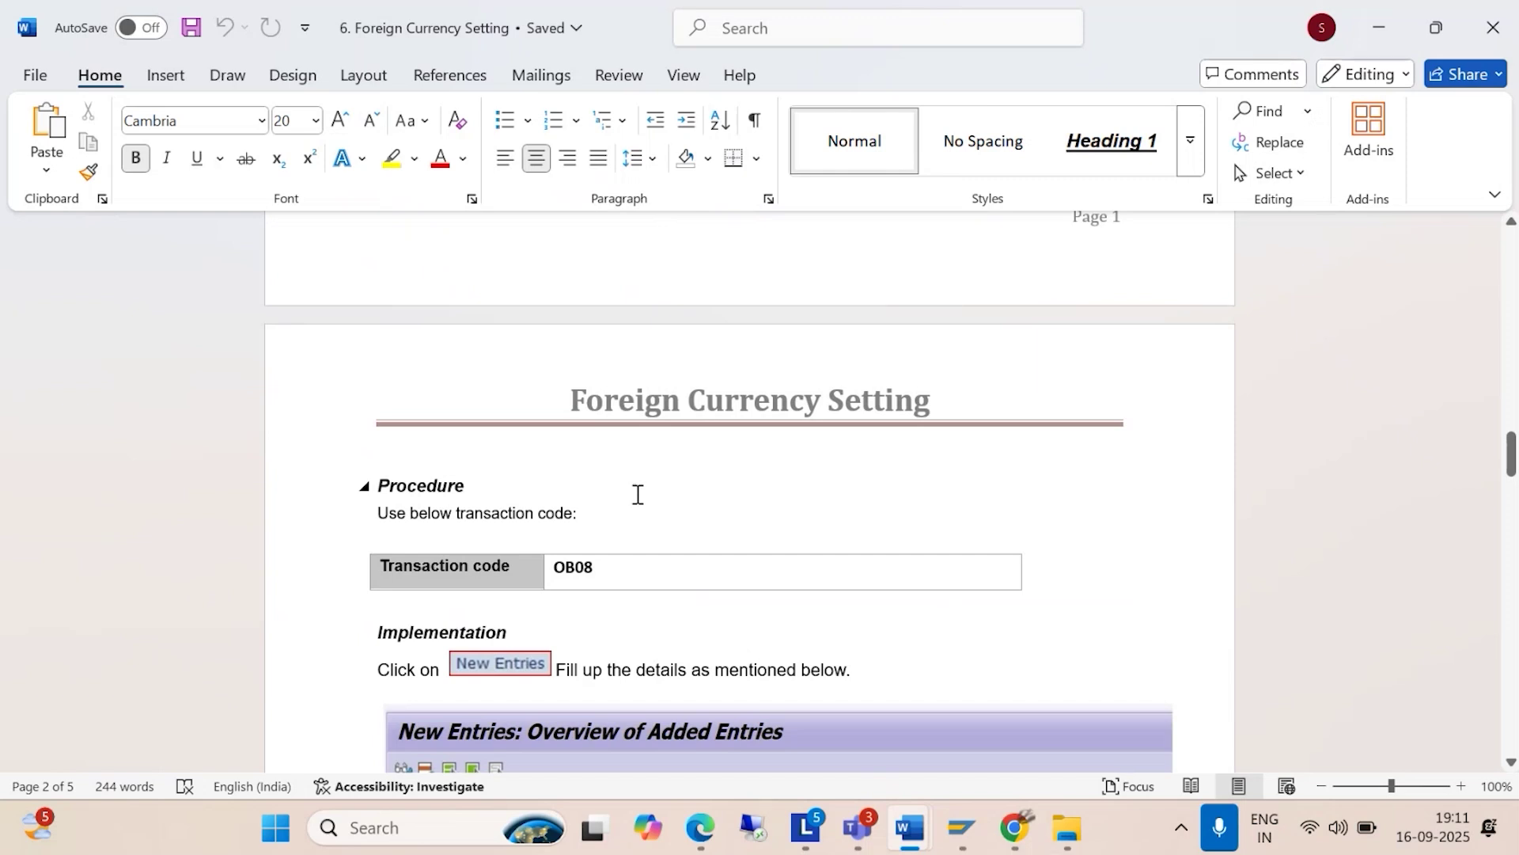
pyautogui.moveTo(958, 842)
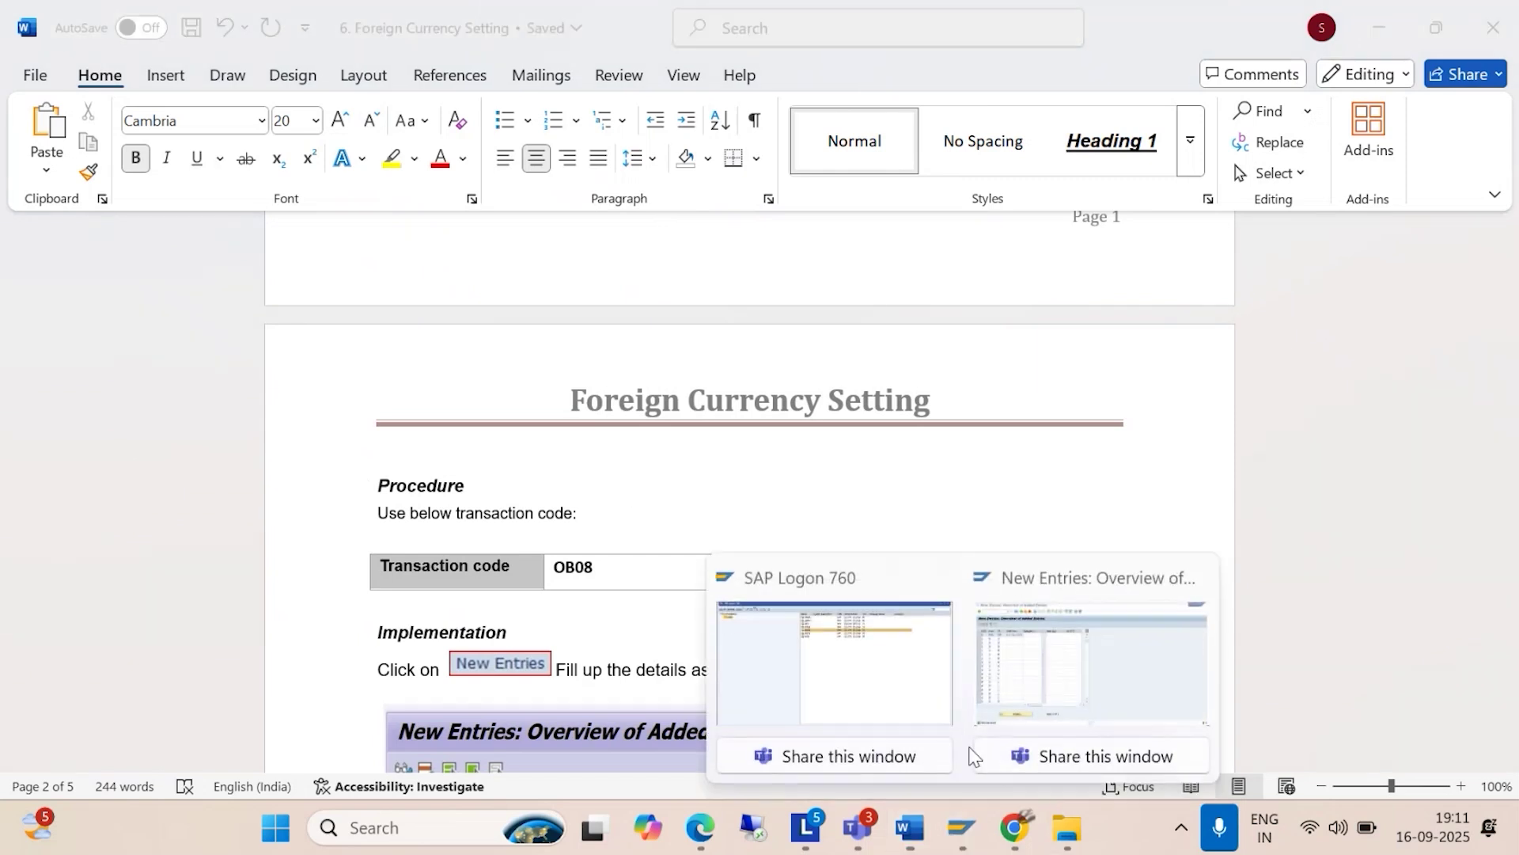
pyautogui.click(1031, 695)
pyautogui.write('/')
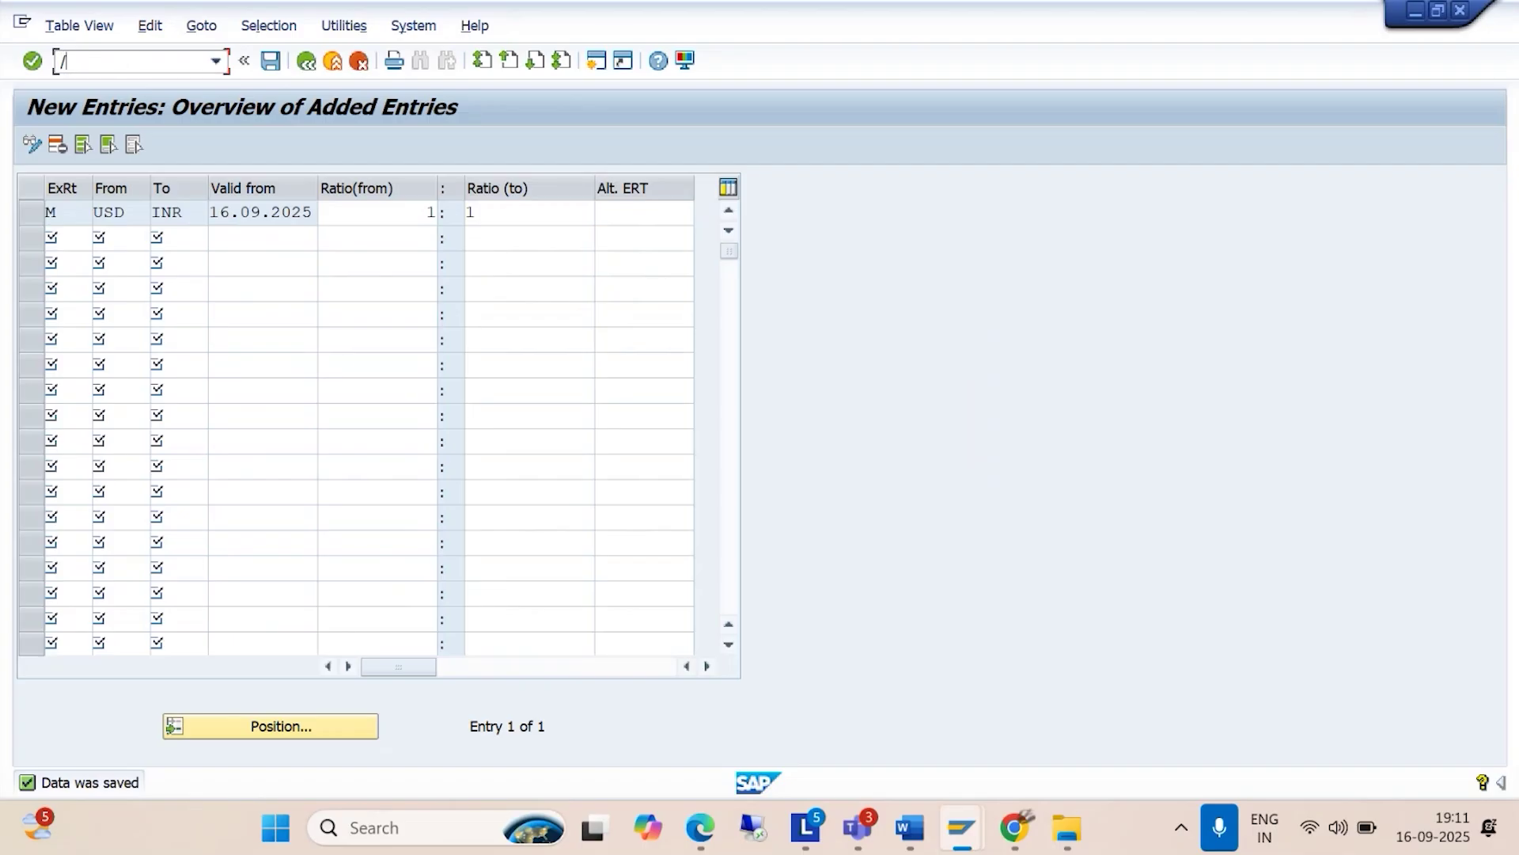
pyautogui.write('NOB08')
pyautogui.press('Return')
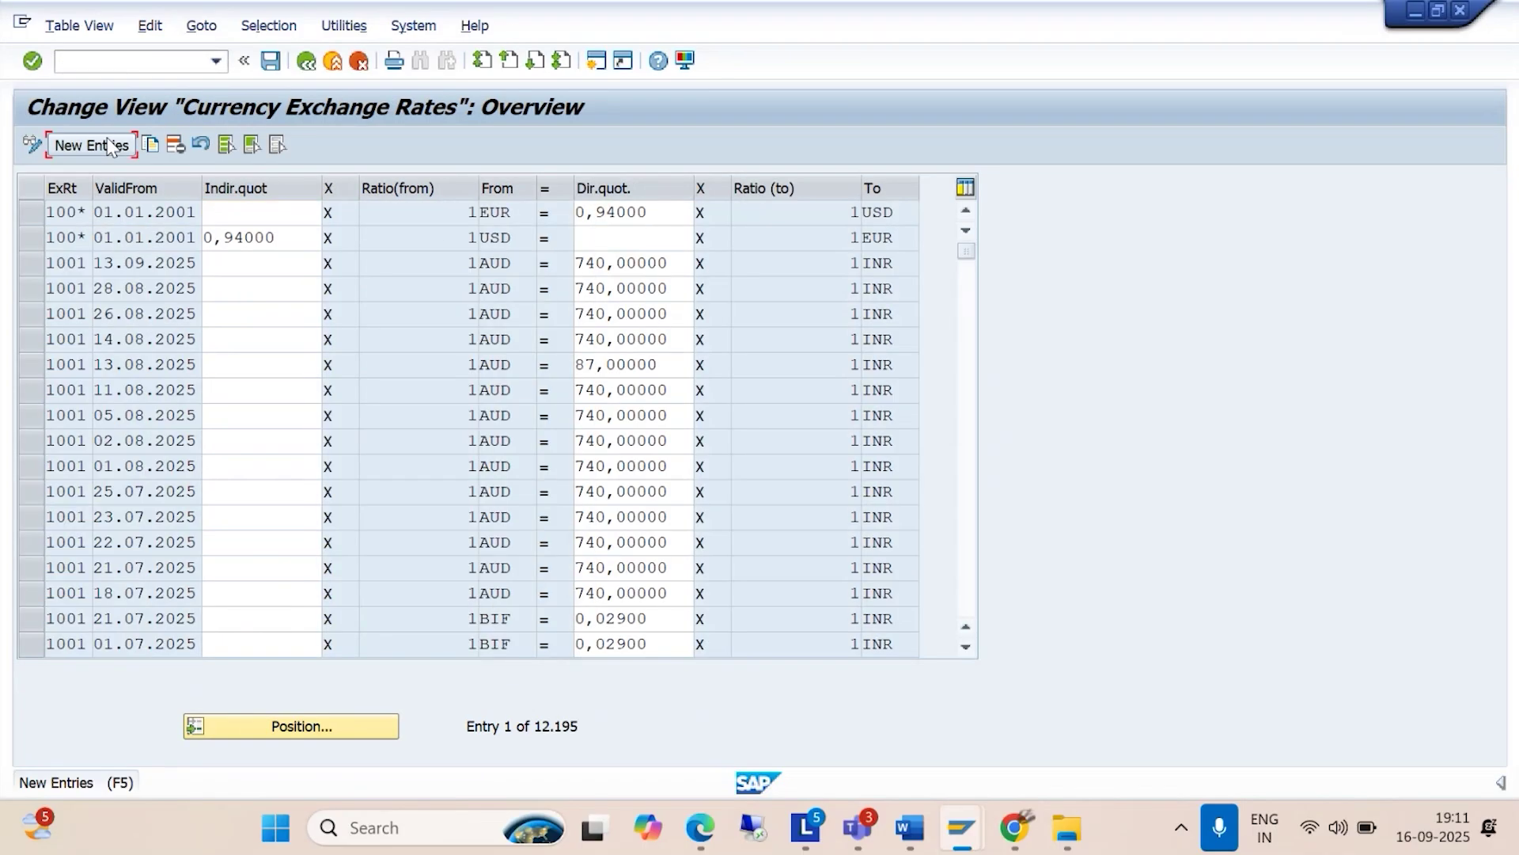
# Step: Start a new currency exchange rate entry with exchange rate type M and valid-from date 16.09.2025
pyautogui.click(96, 145)
pyautogui.write('M')
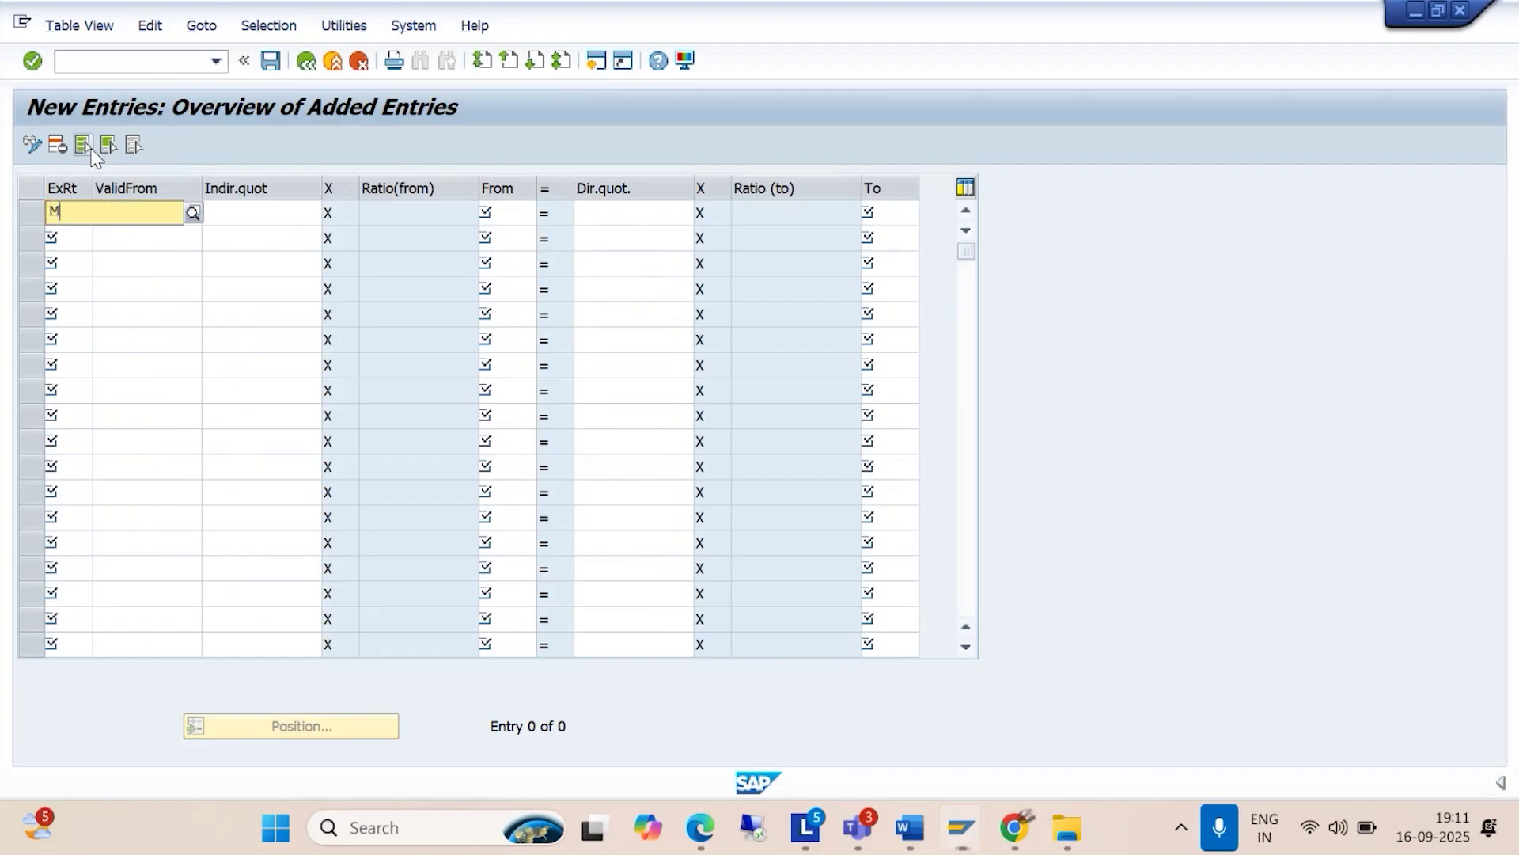
pyautogui.click(83, 258)
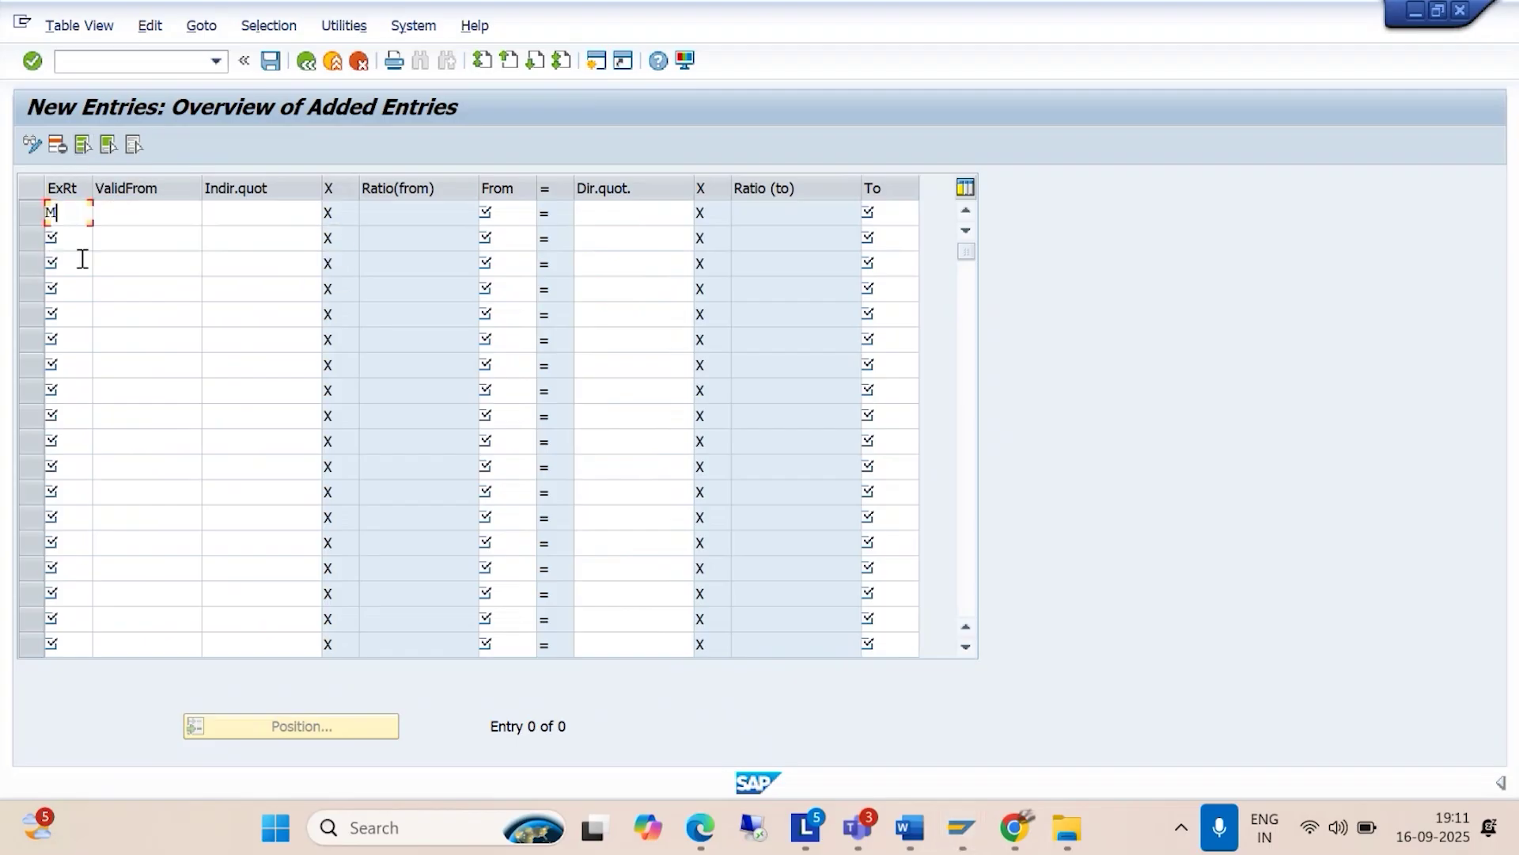
pyautogui.click(153, 214)
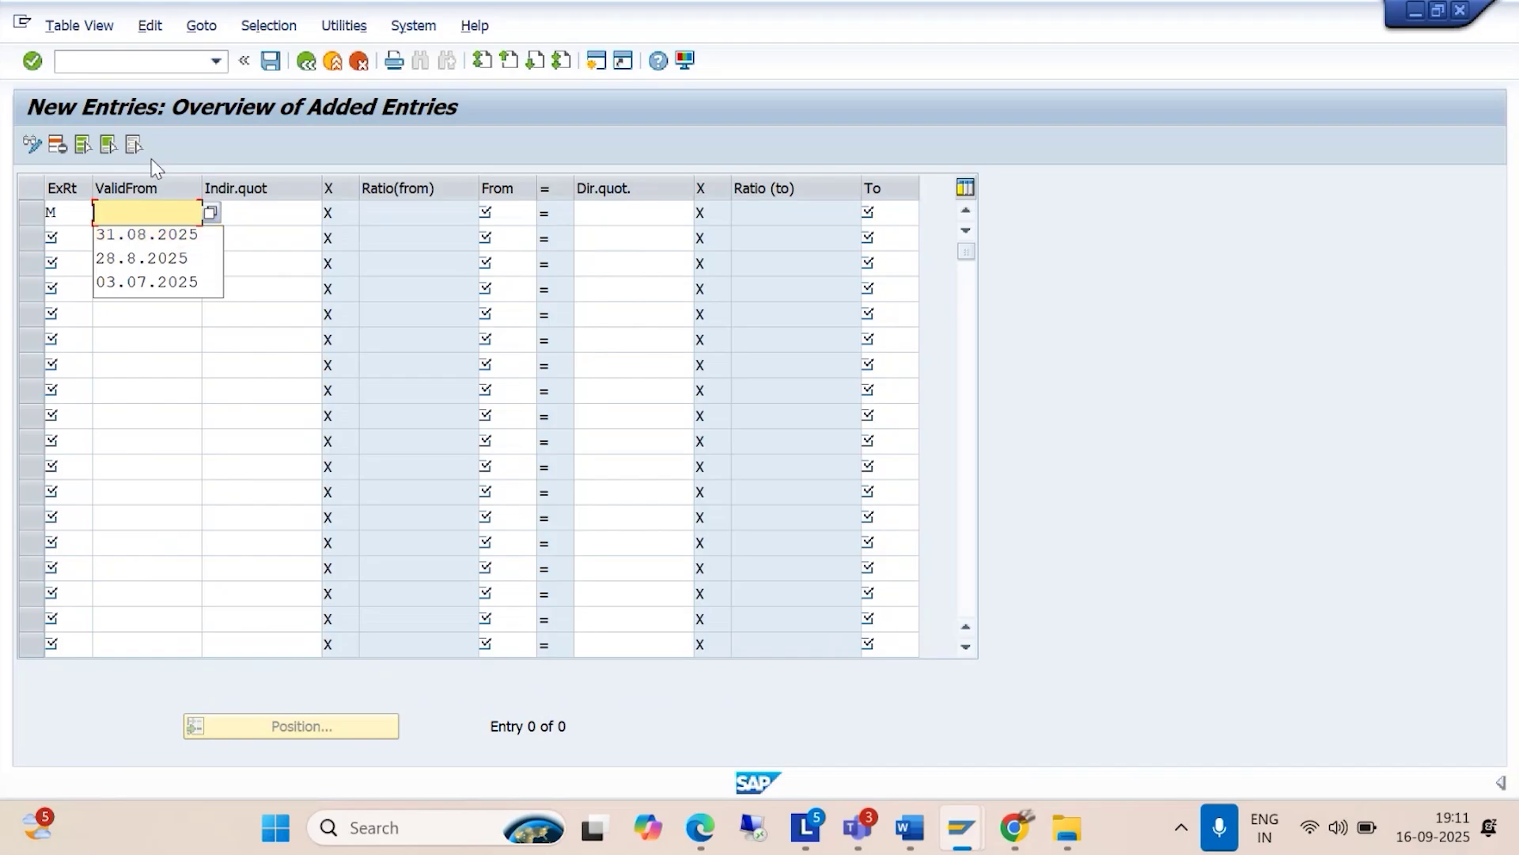
pyautogui.write('16.')
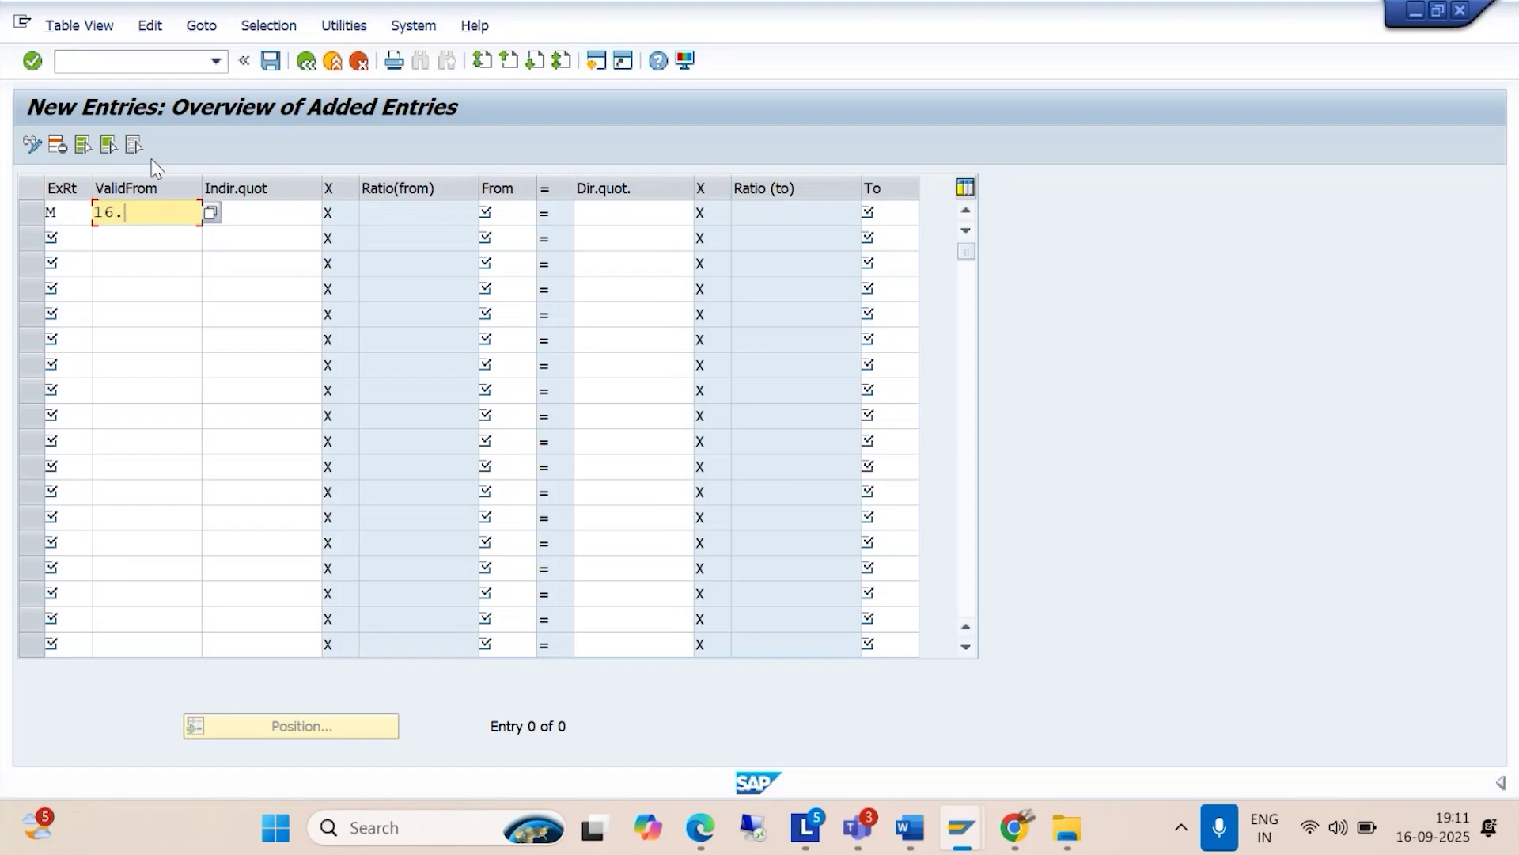
pyautogui.write('09.2')
pyautogui.write('025')
# Step: Set the entry's from currency to USD, its direct quotation to 89 and its to currency to INR
pyautogui.click(509, 214)
pyautogui.write('USD')
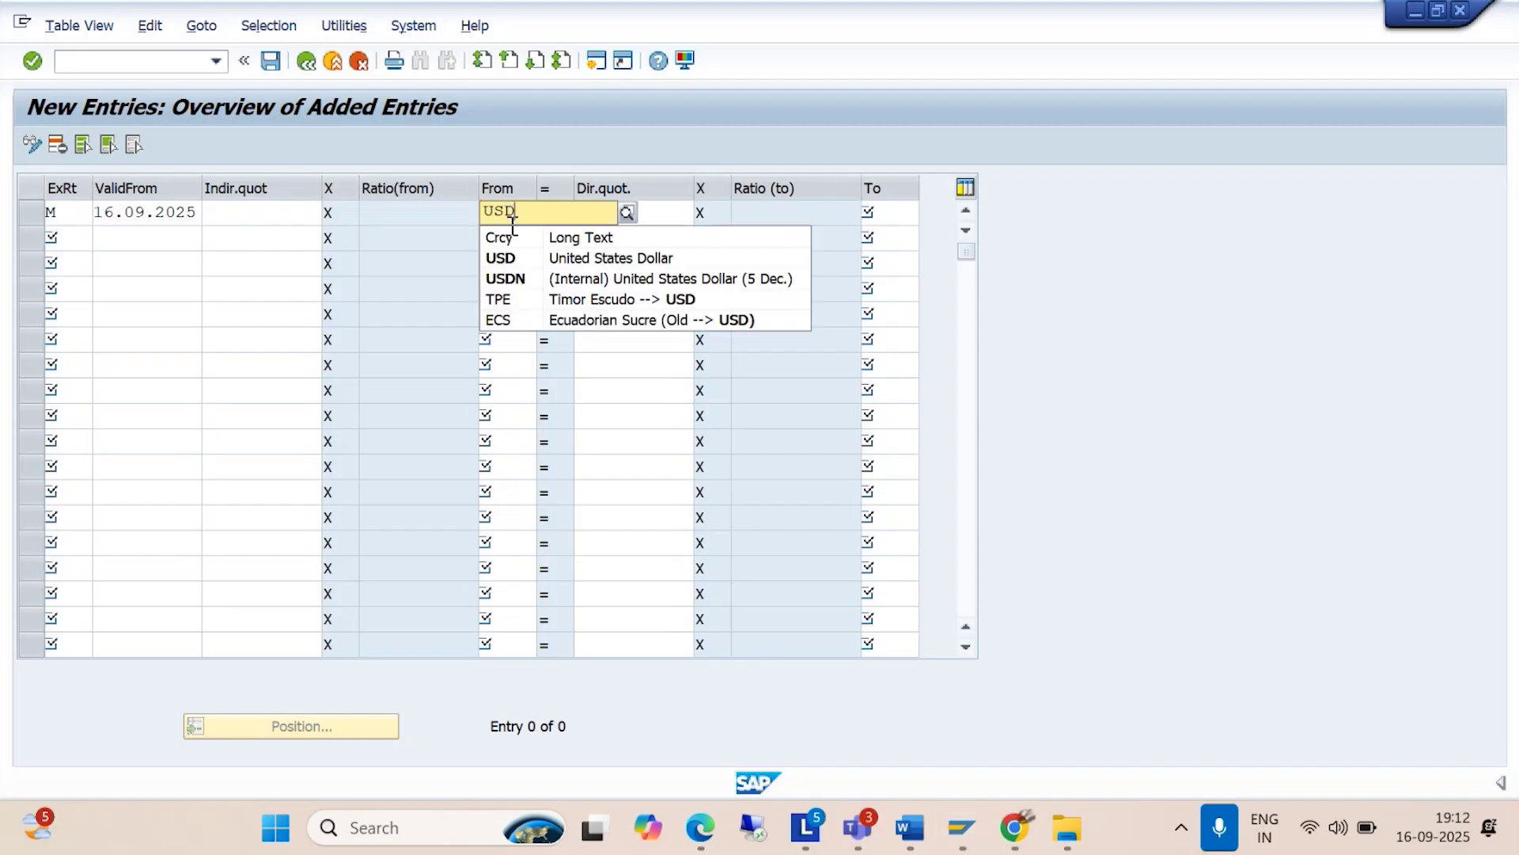
pyautogui.click(662, 258)
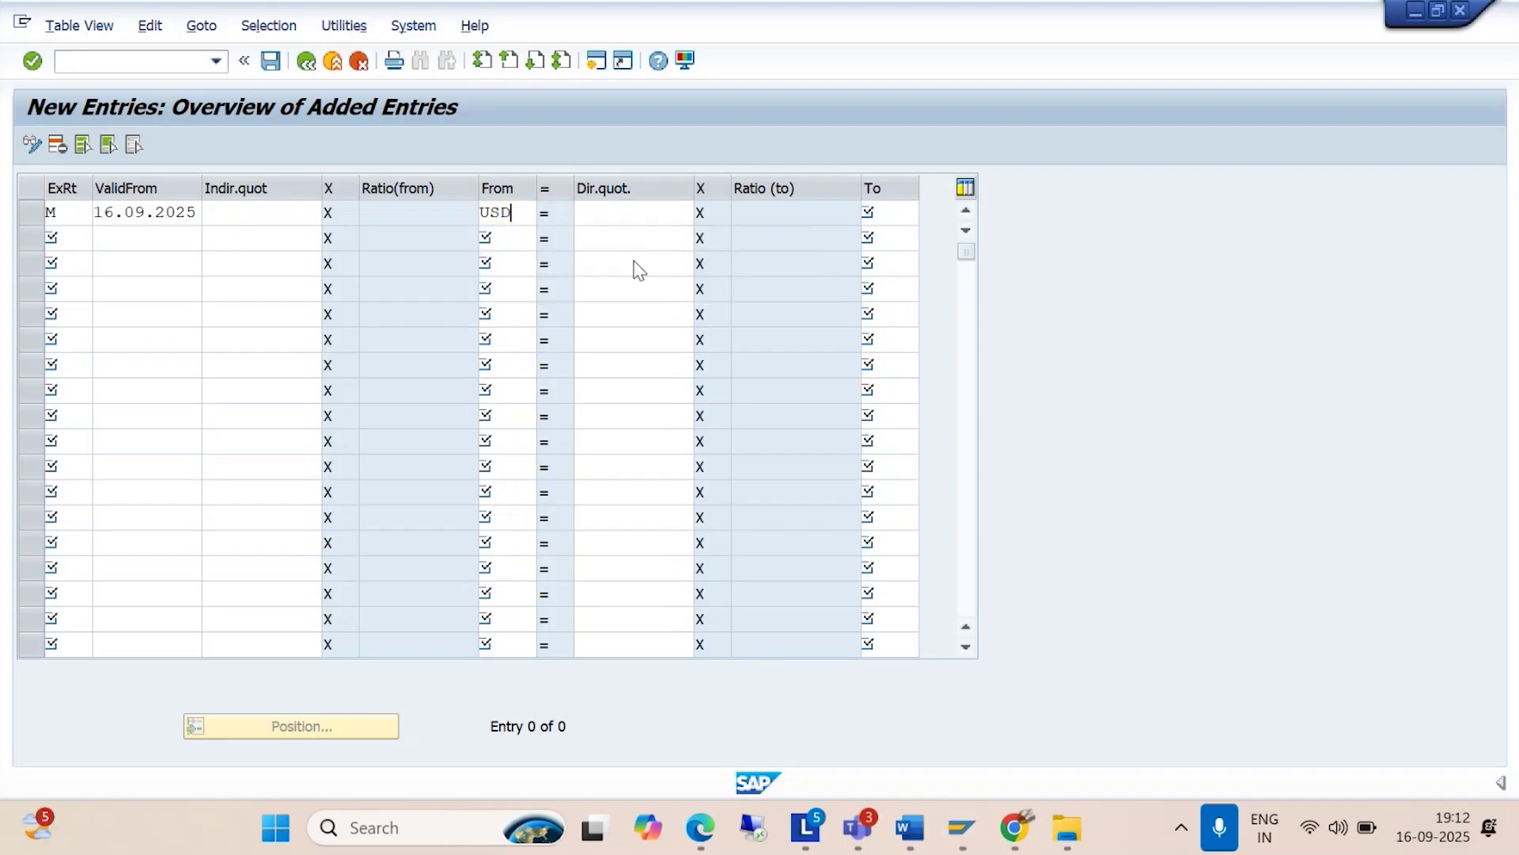
pyautogui.click(631, 219)
pyautogui.write('89')
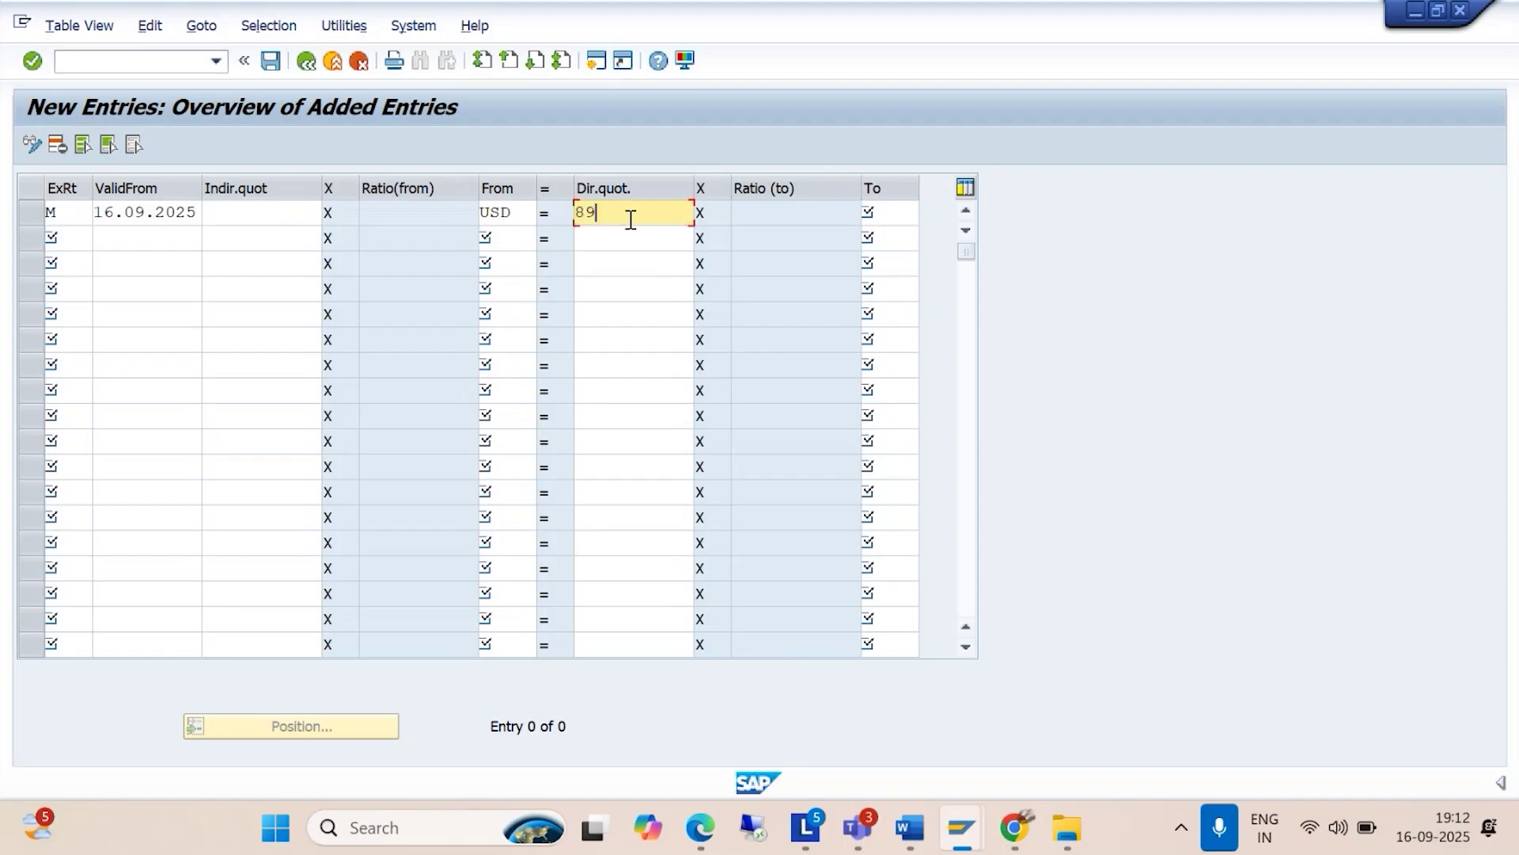
pyautogui.click(880, 212)
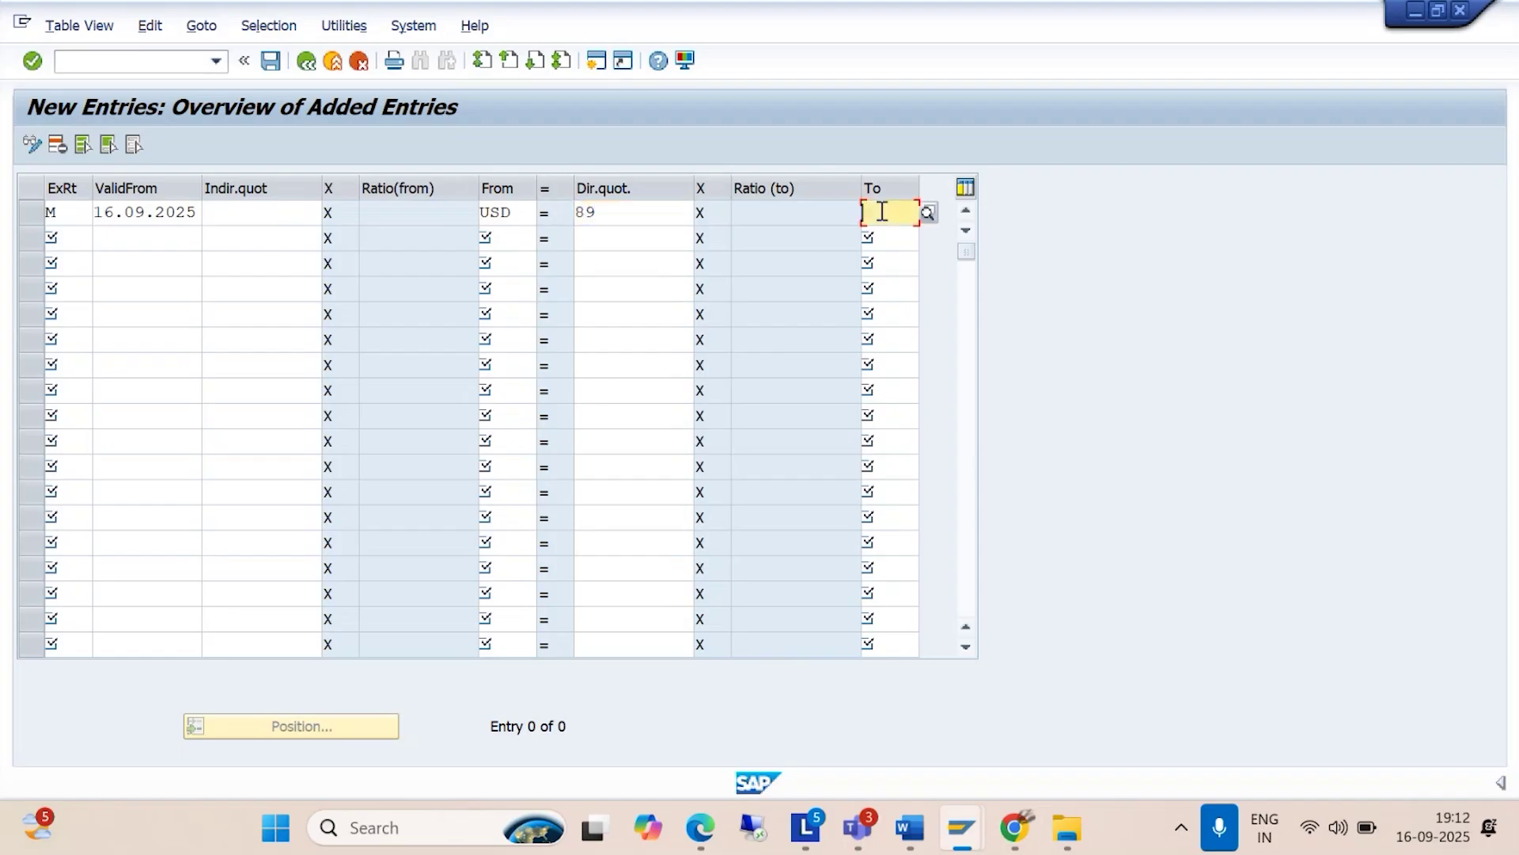
pyautogui.write('INR')
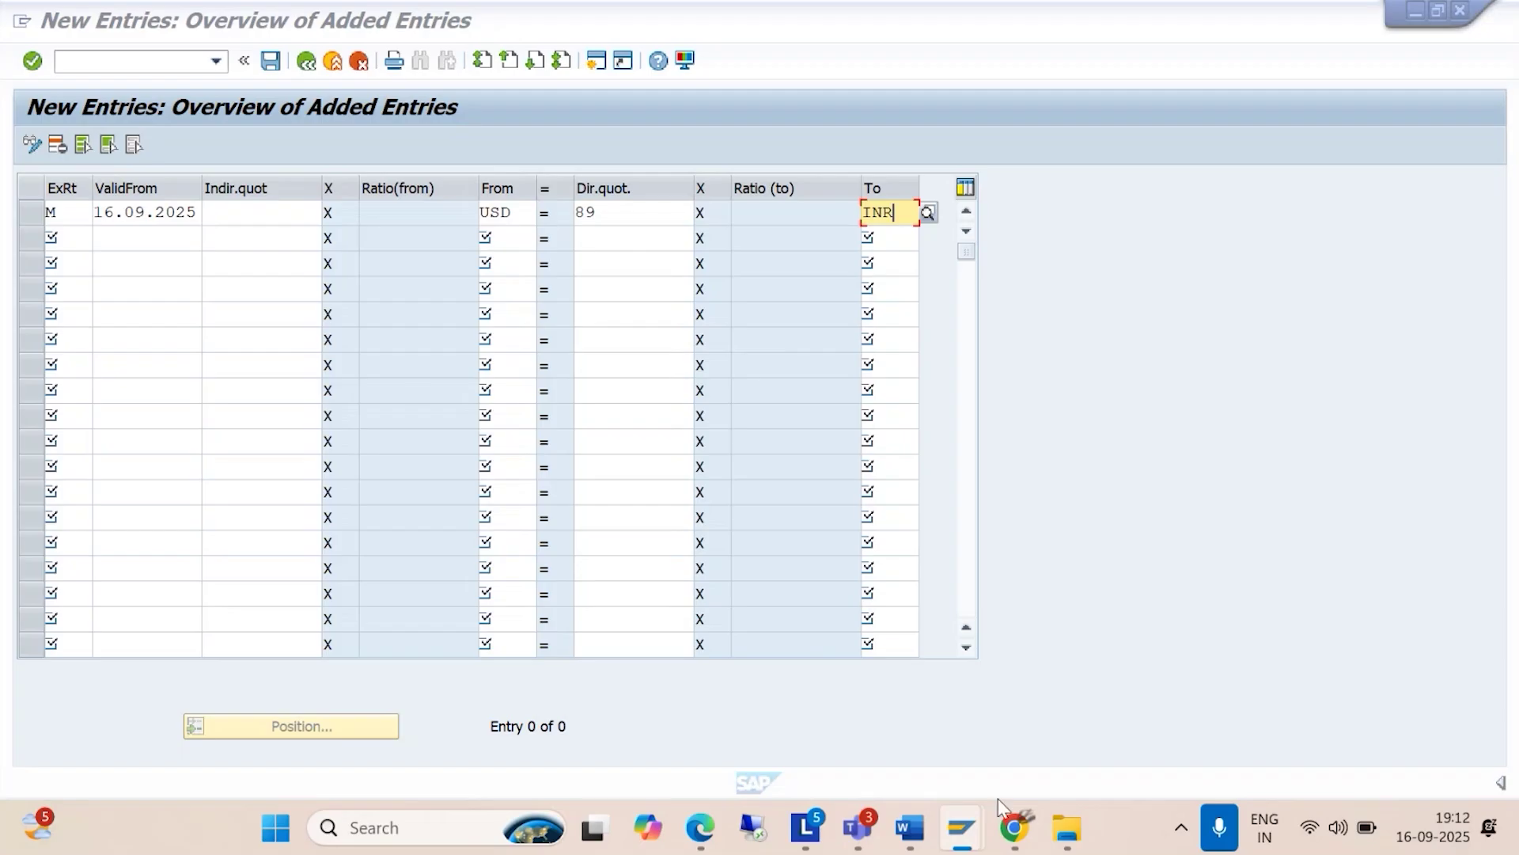
# Step: Switch to the Foreign Currency Setting guide in Word at its OB08 section
pyautogui.moveTo(910, 828)
pyautogui.click(1060, 702)
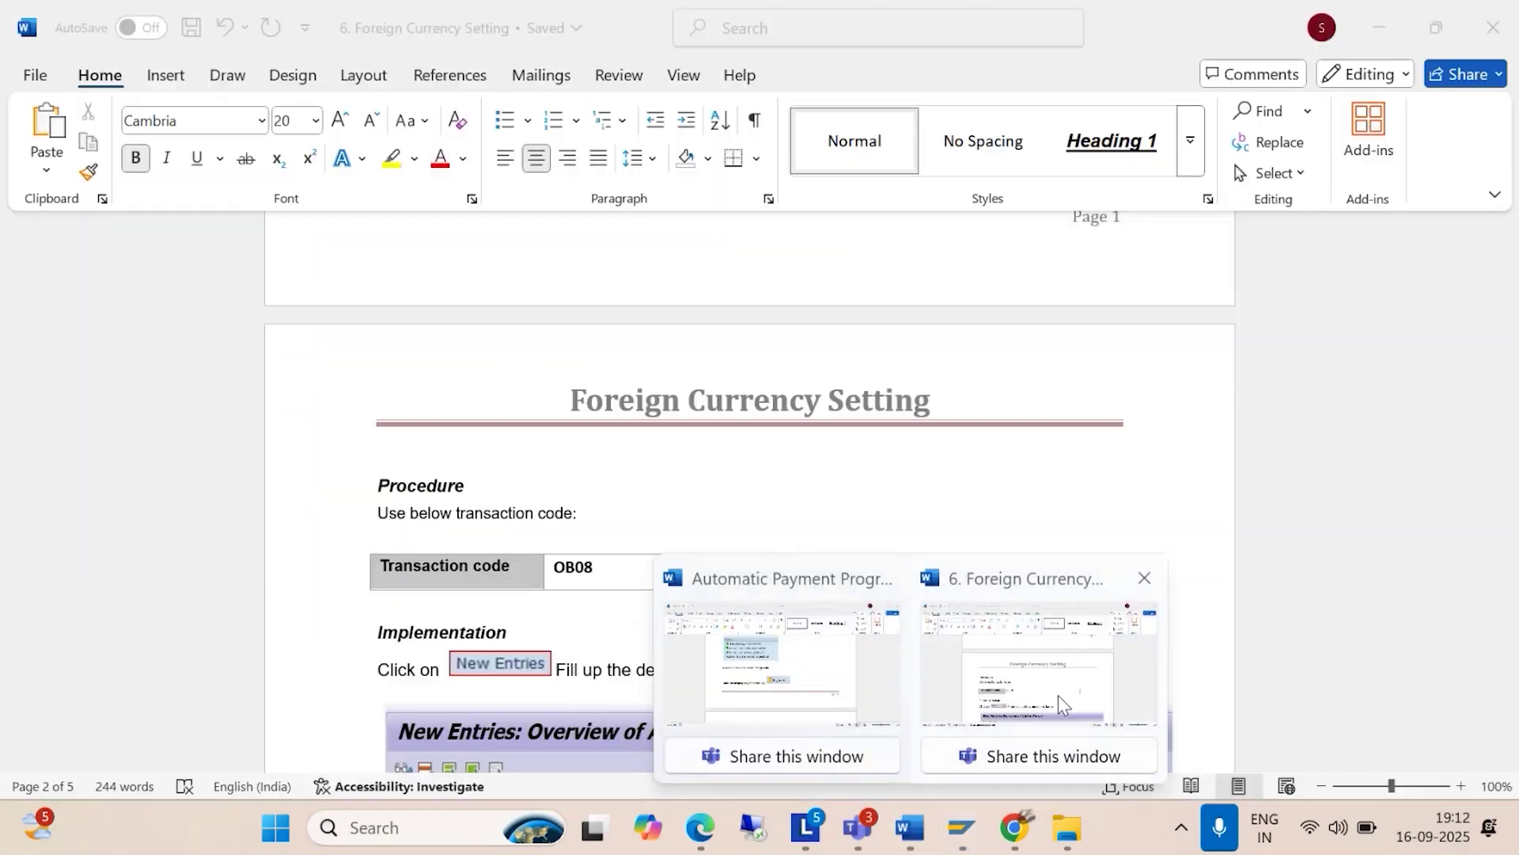
pyautogui.click(1057, 695)
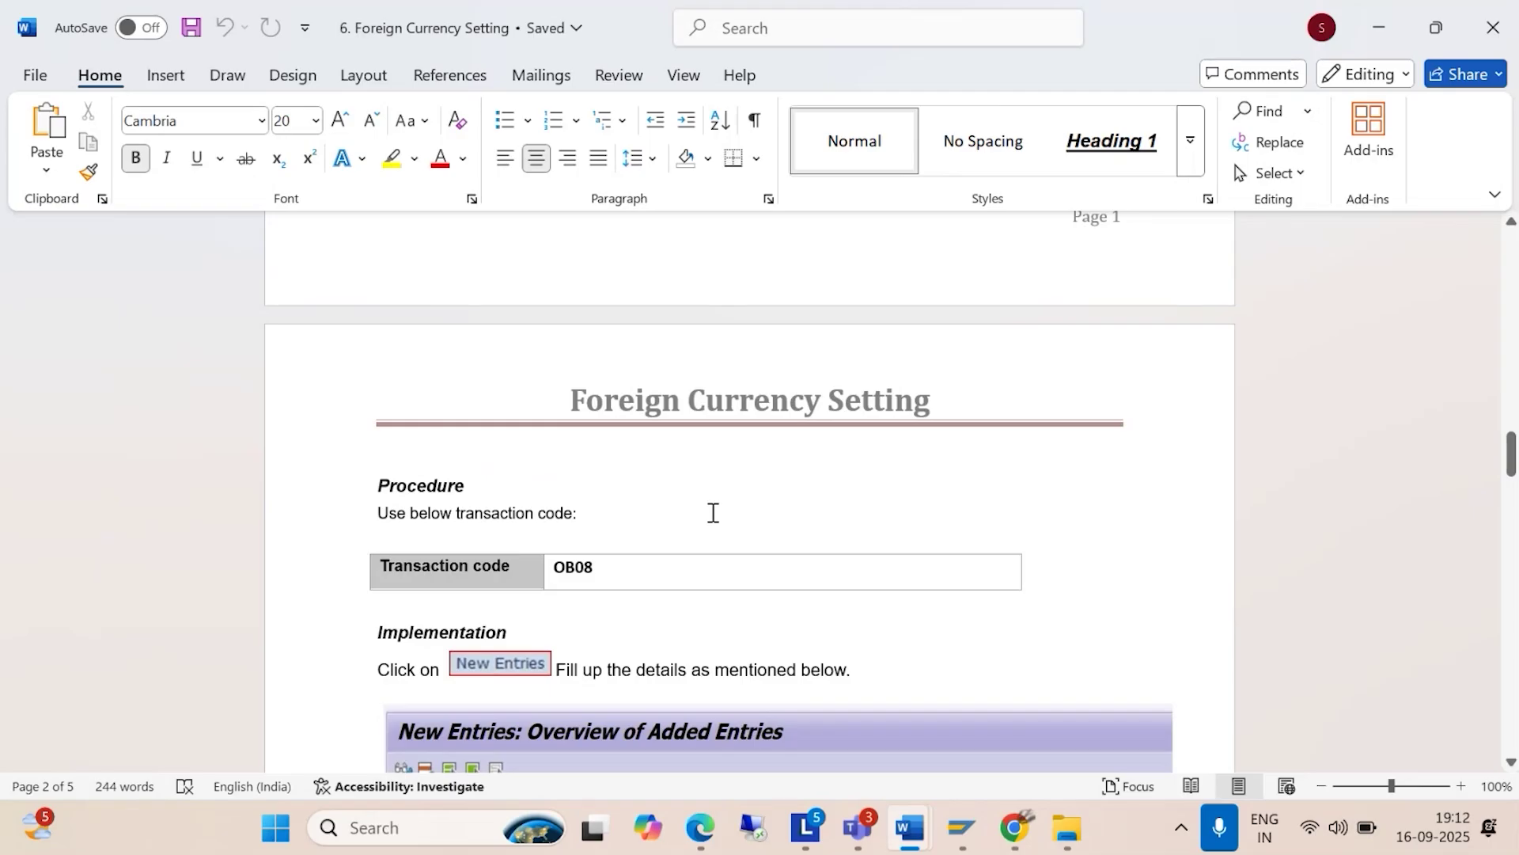
pyautogui.click(859, 814)
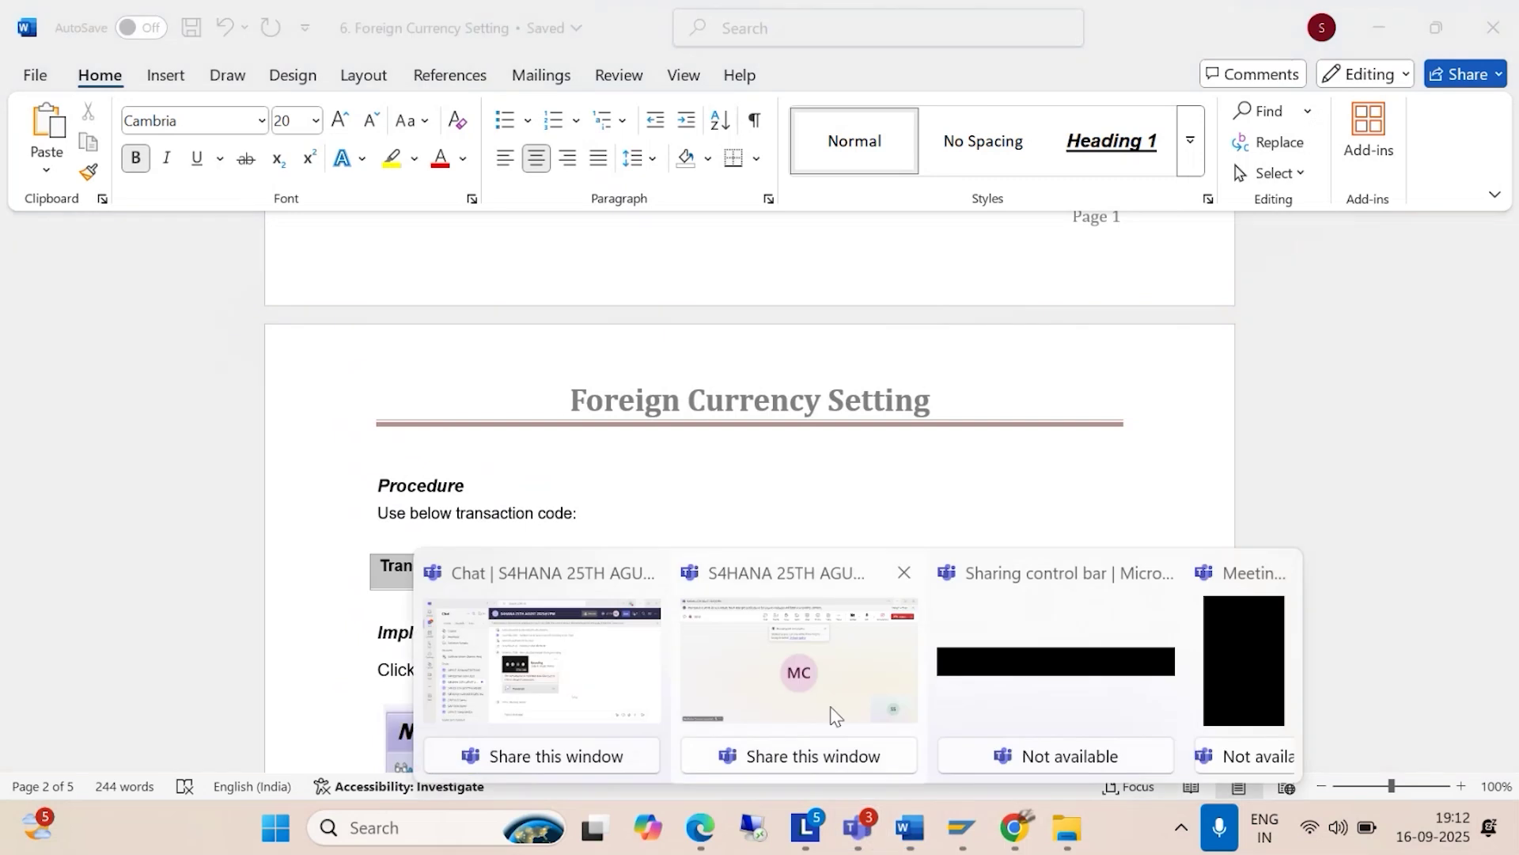
pyautogui.click(833, 717)
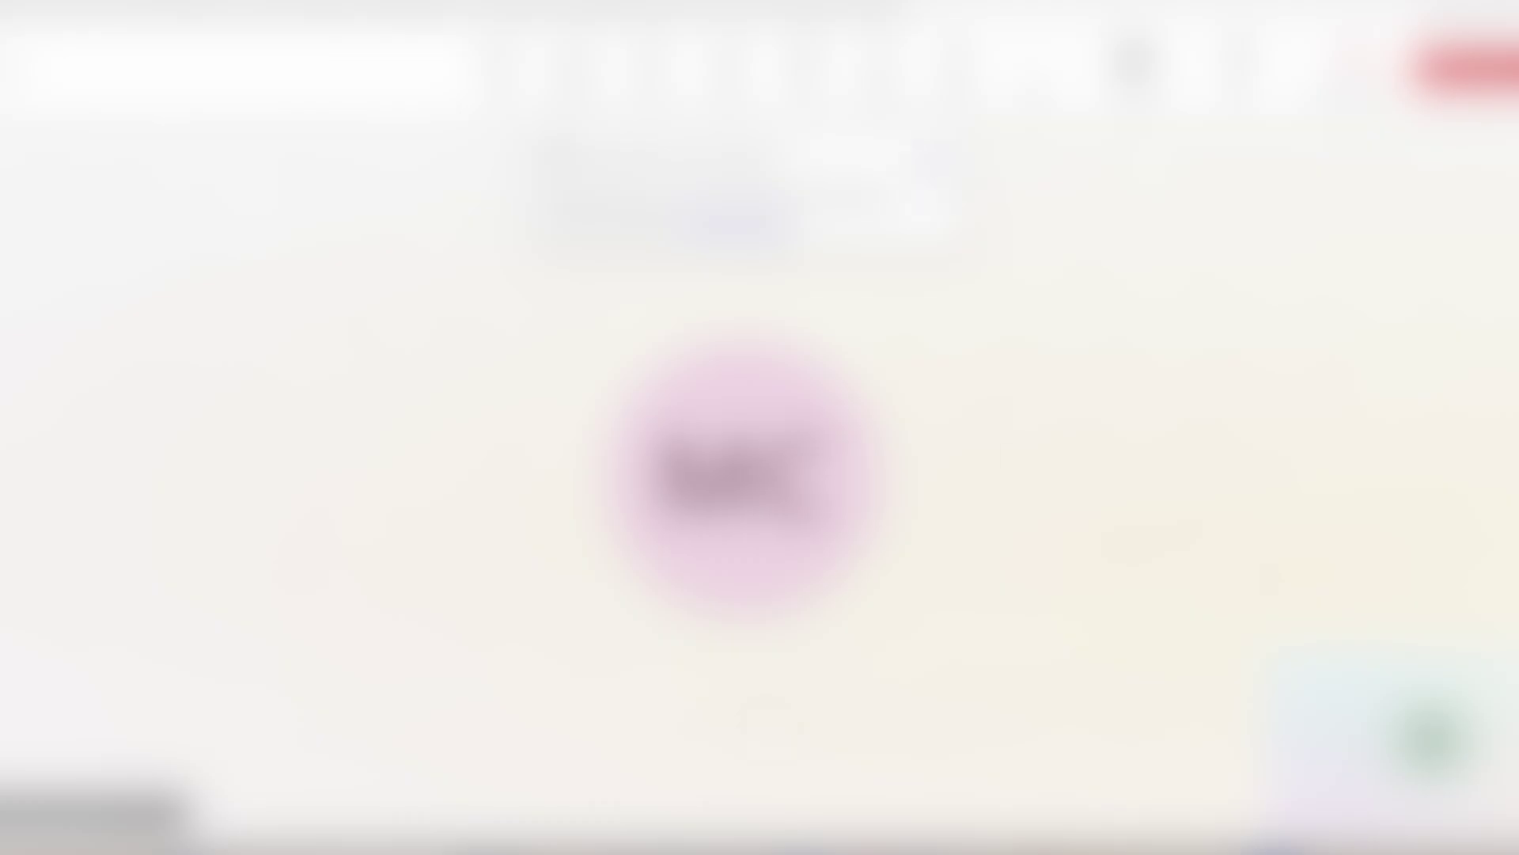
pyautogui.hotkey('alt', 'Tab')
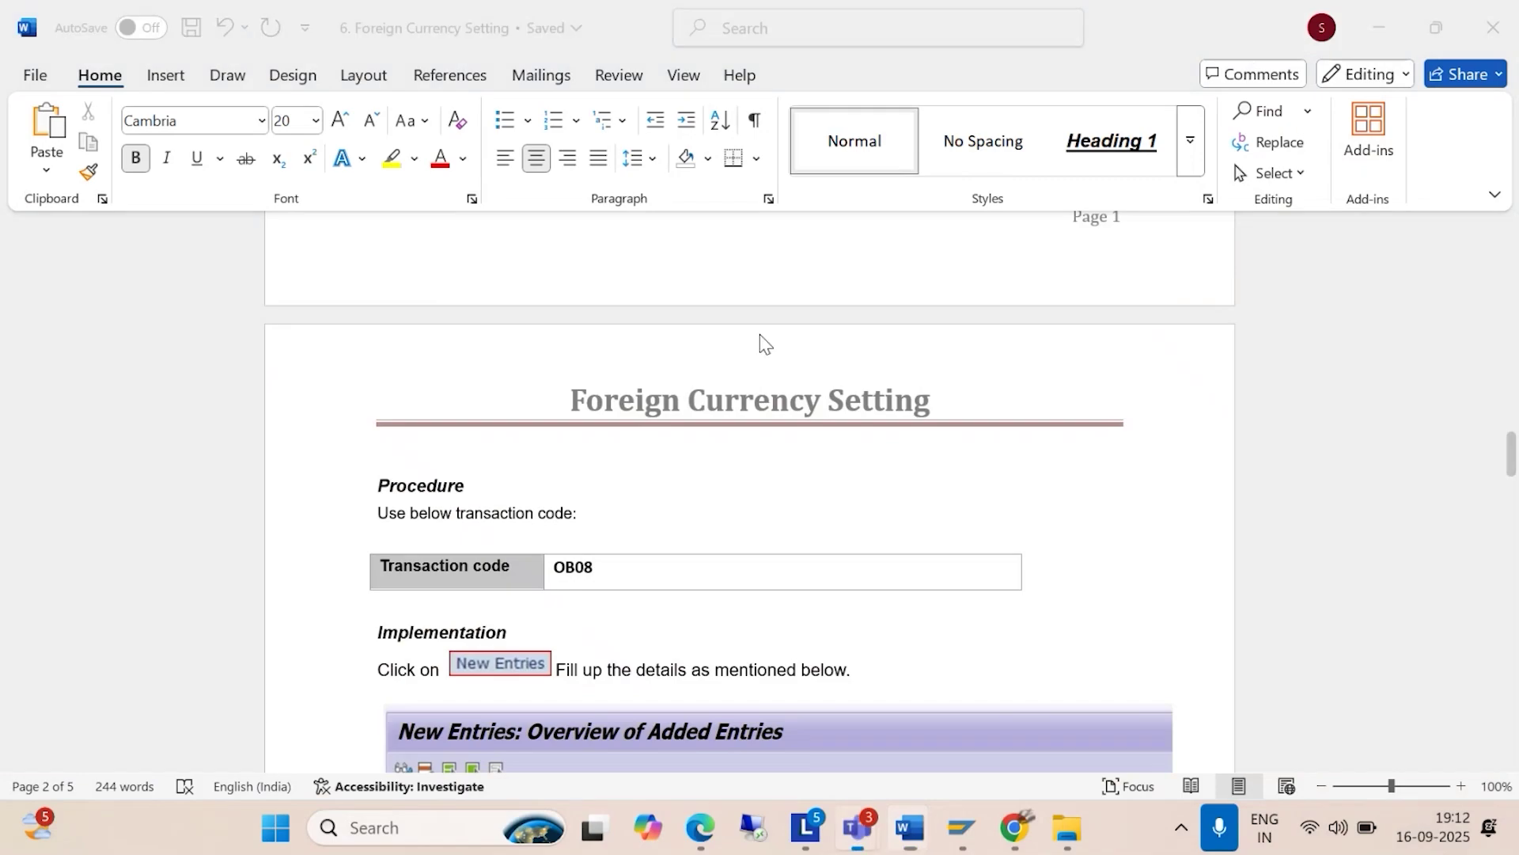
# Step: Read the guide's sample exchange rate entry and its direct and indirect quotation notes, returning to the new entry in SAP
pyautogui.scroll(-2, 601, 618)
pyautogui.scroll(-1, 630, 565)
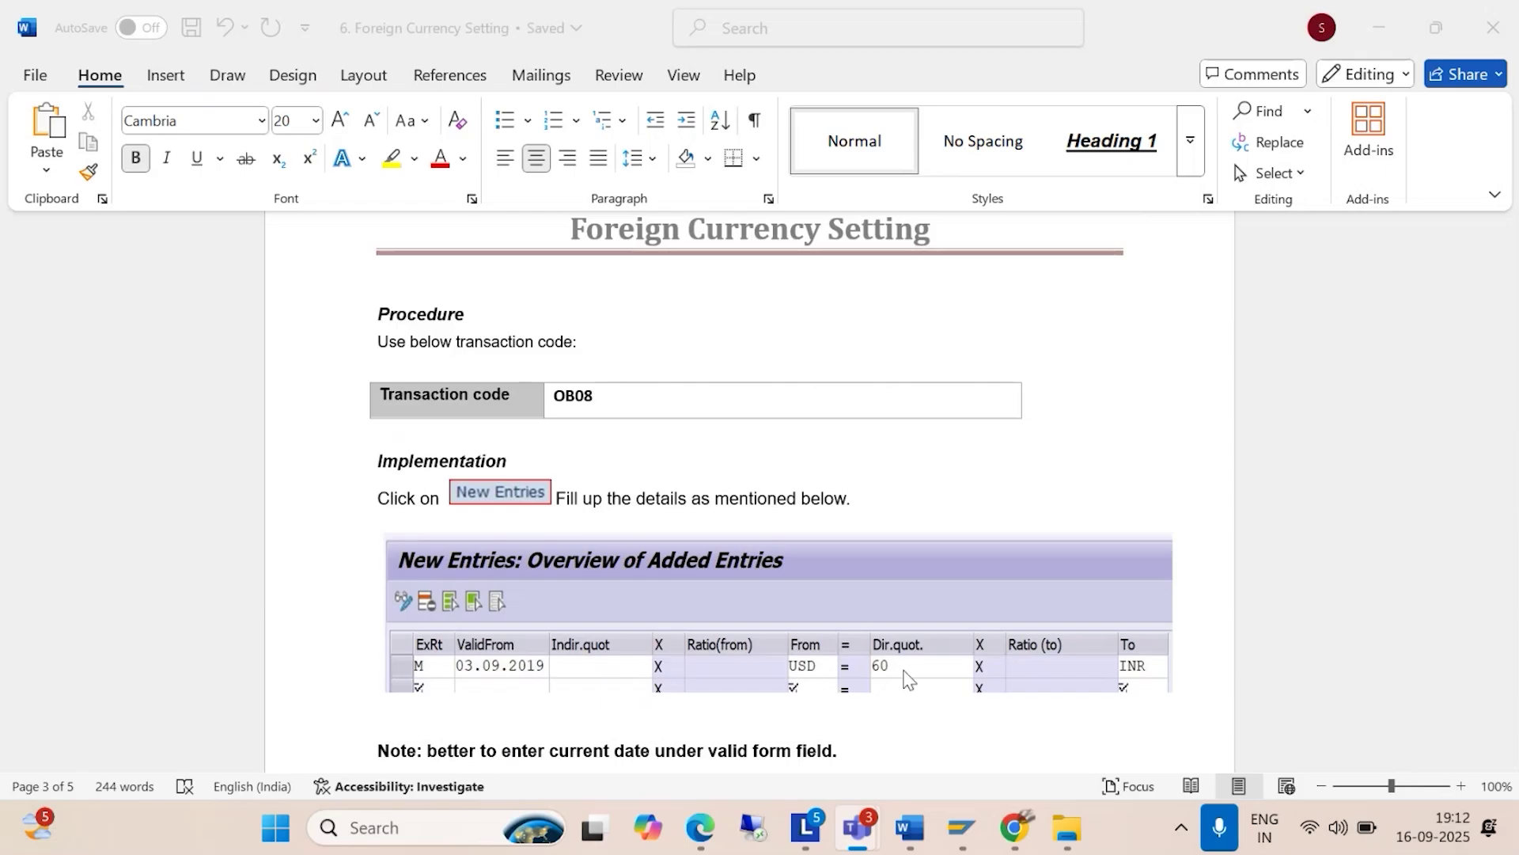
pyautogui.scroll(-4, 979, 638)
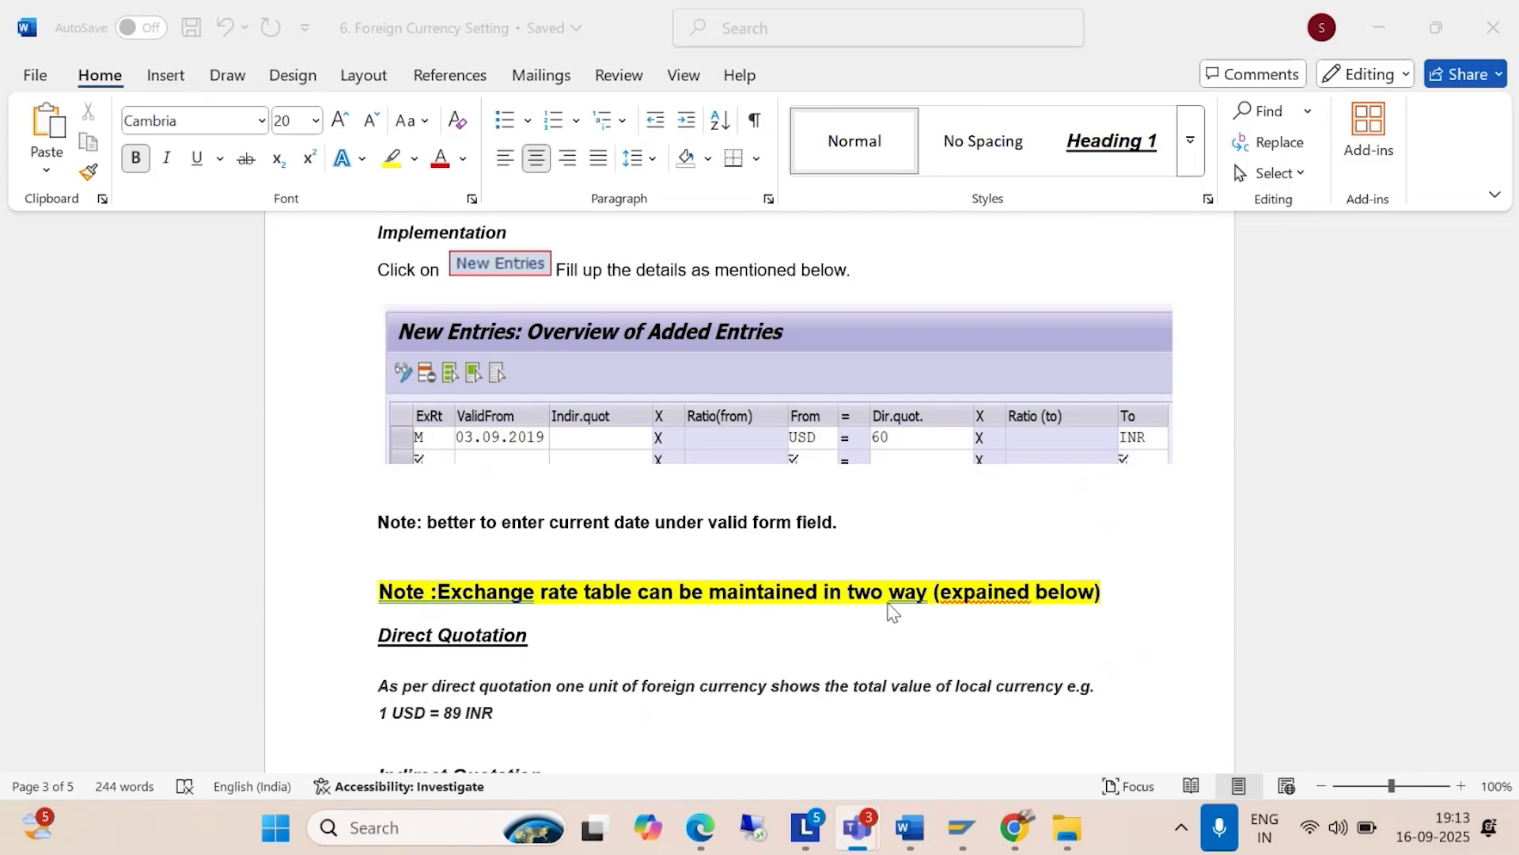
pyautogui.scroll(-3, 736, 617)
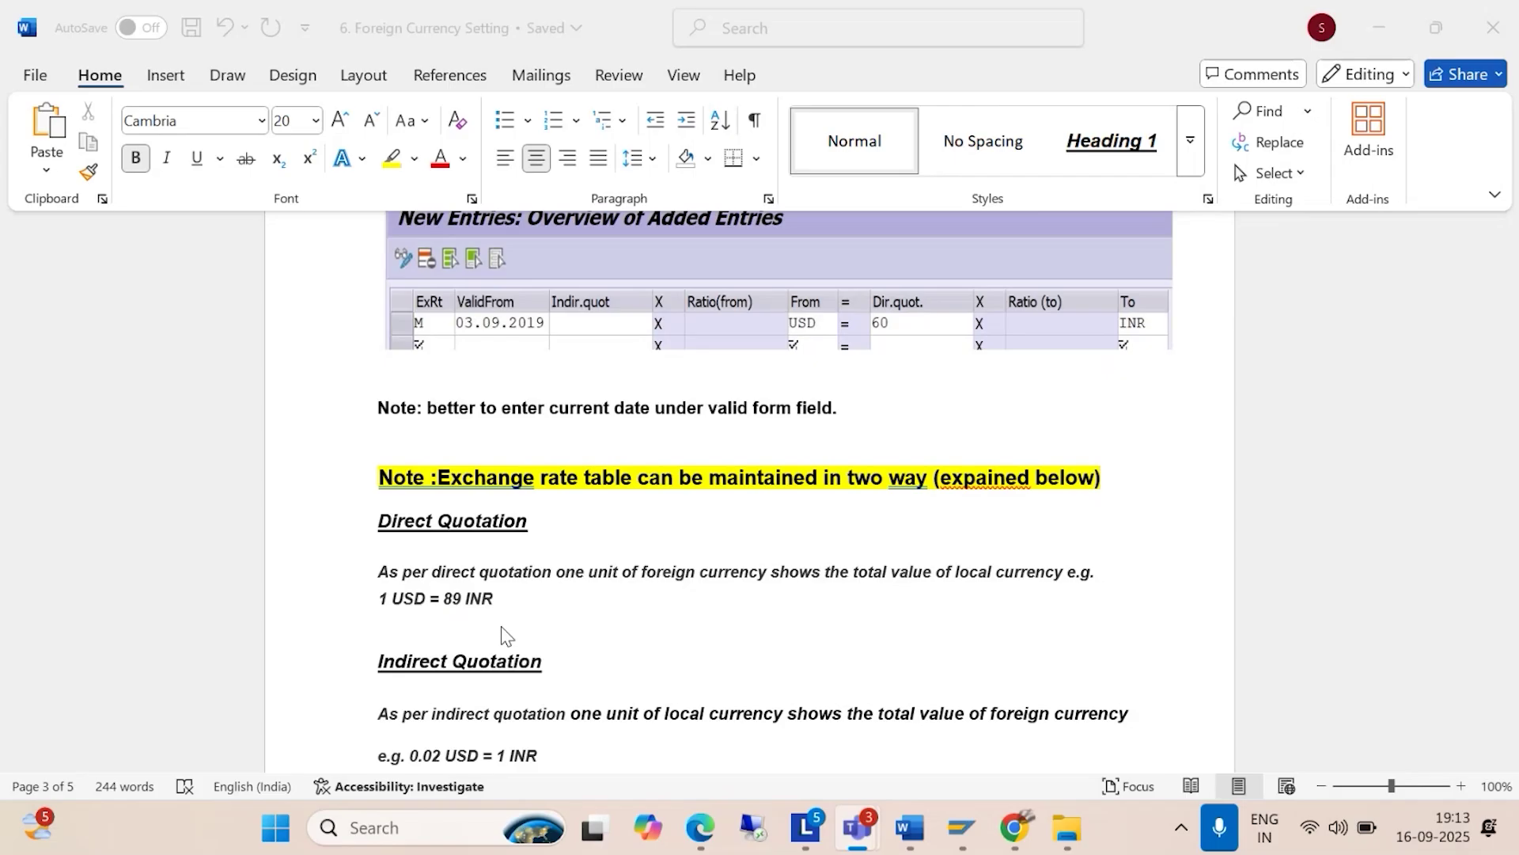
pyautogui.scroll(-1, 499, 649)
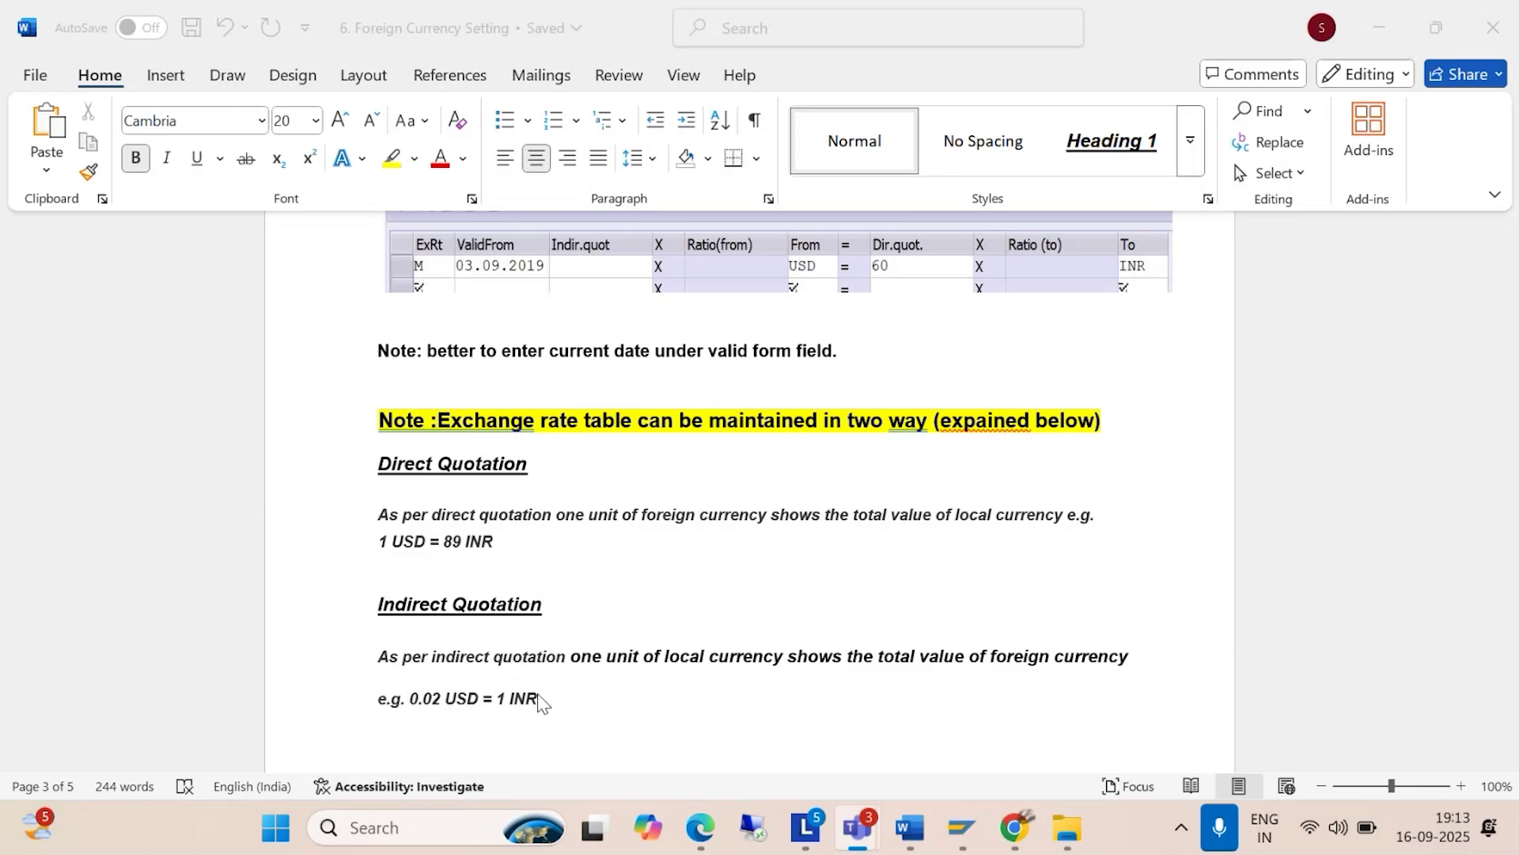
pyautogui.scroll(-3, 528, 673)
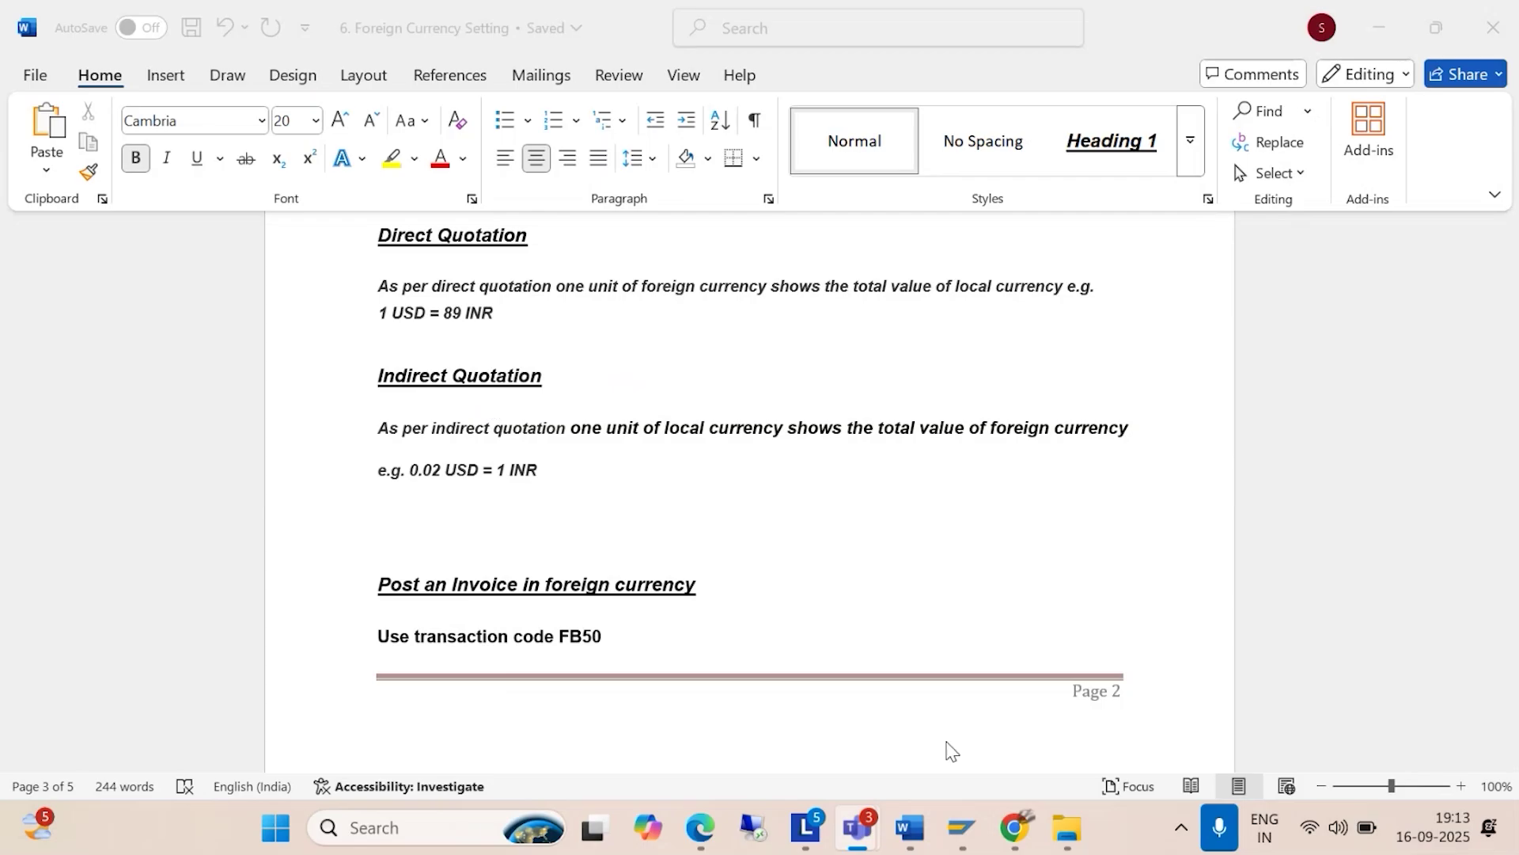
pyautogui.moveTo(955, 823)
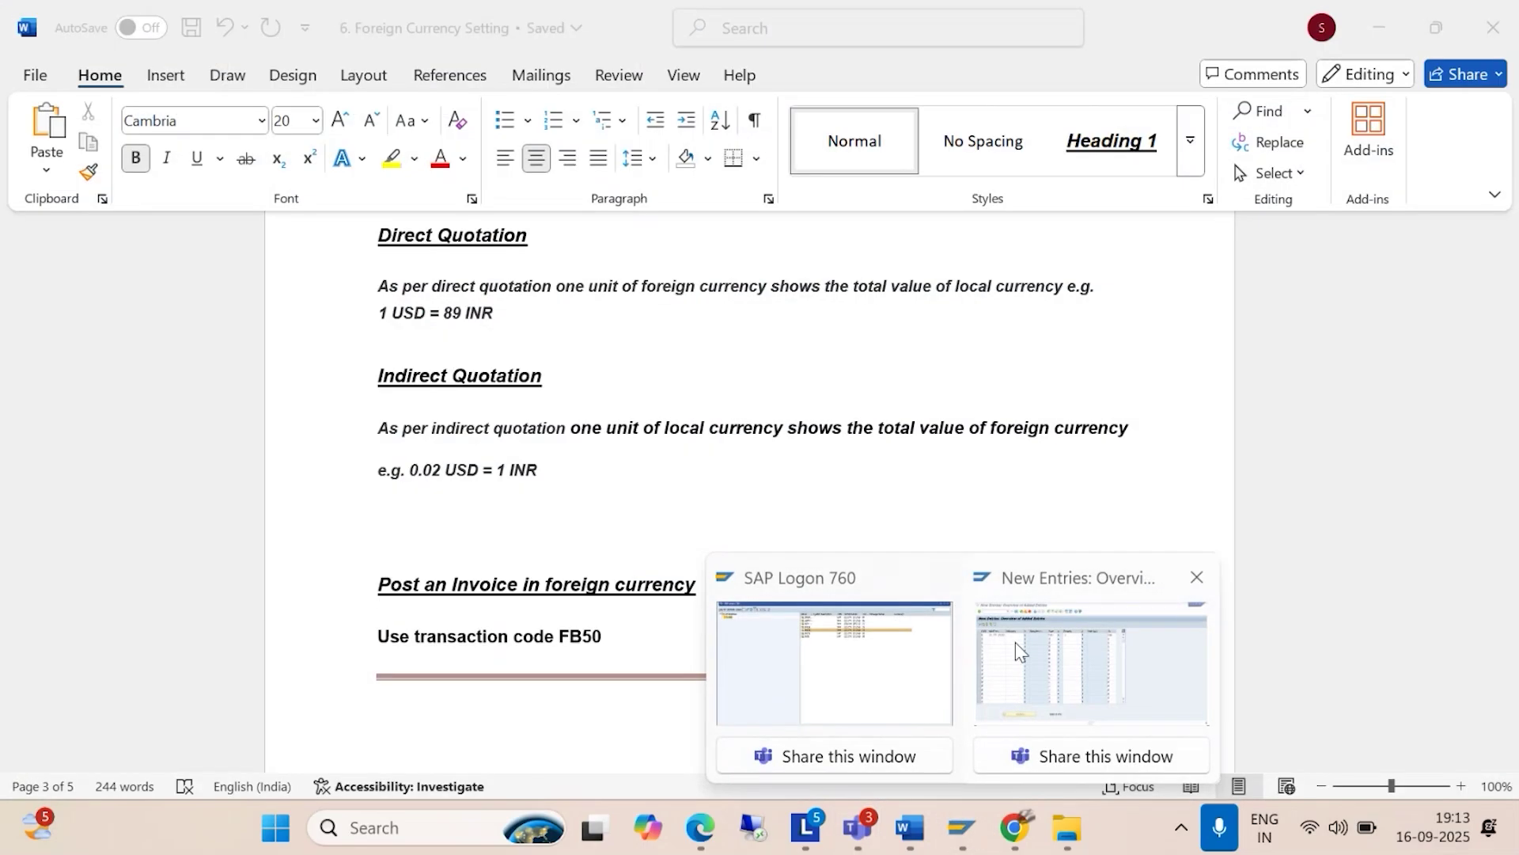
pyautogui.click(1014, 642)
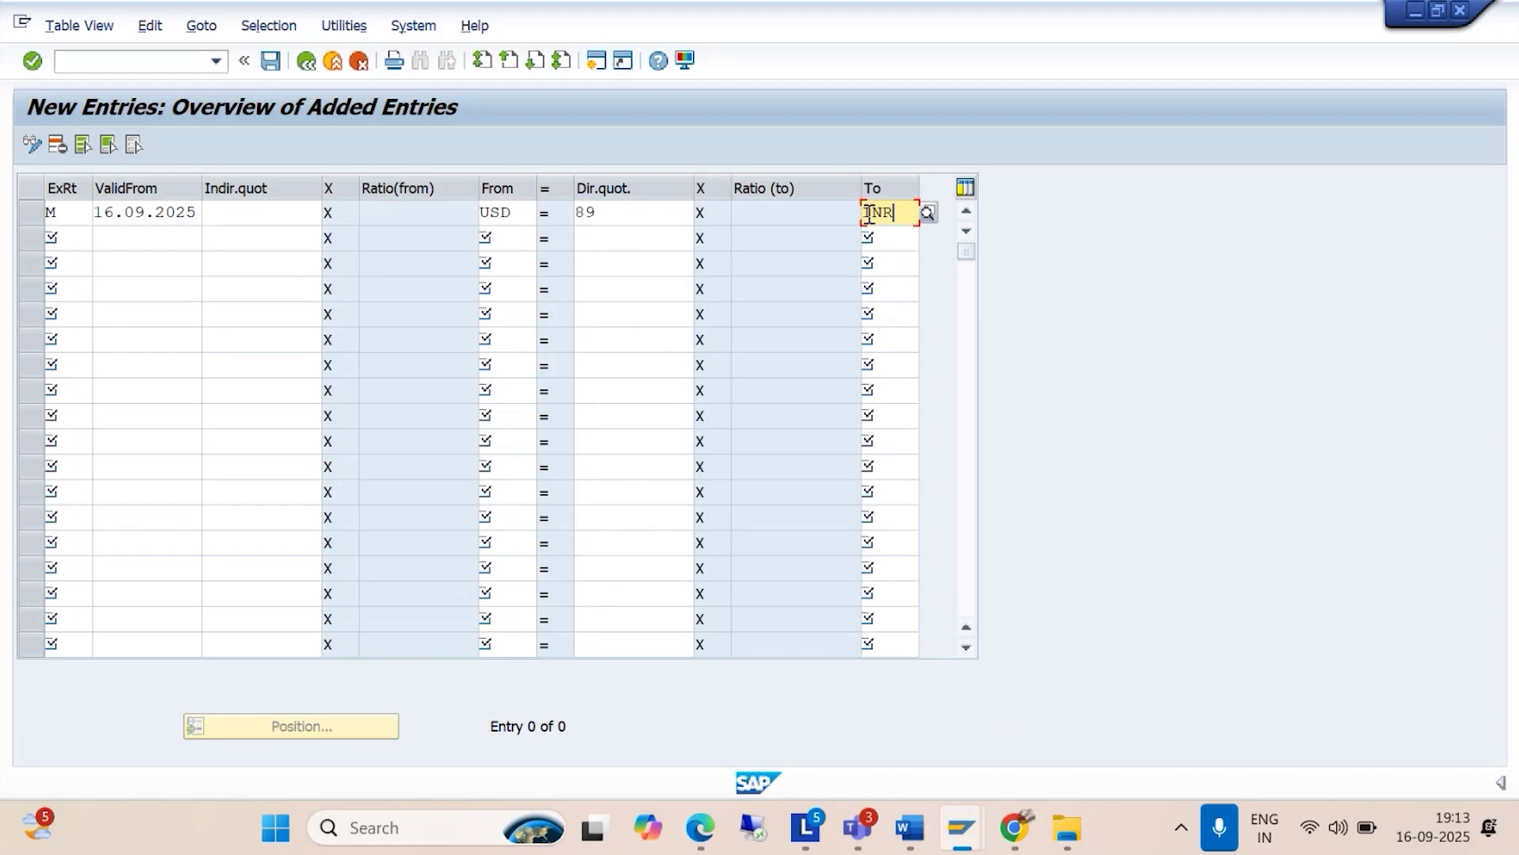
# Step: Save the new USD to INR exchange rate entry
pyautogui.click(270, 61)
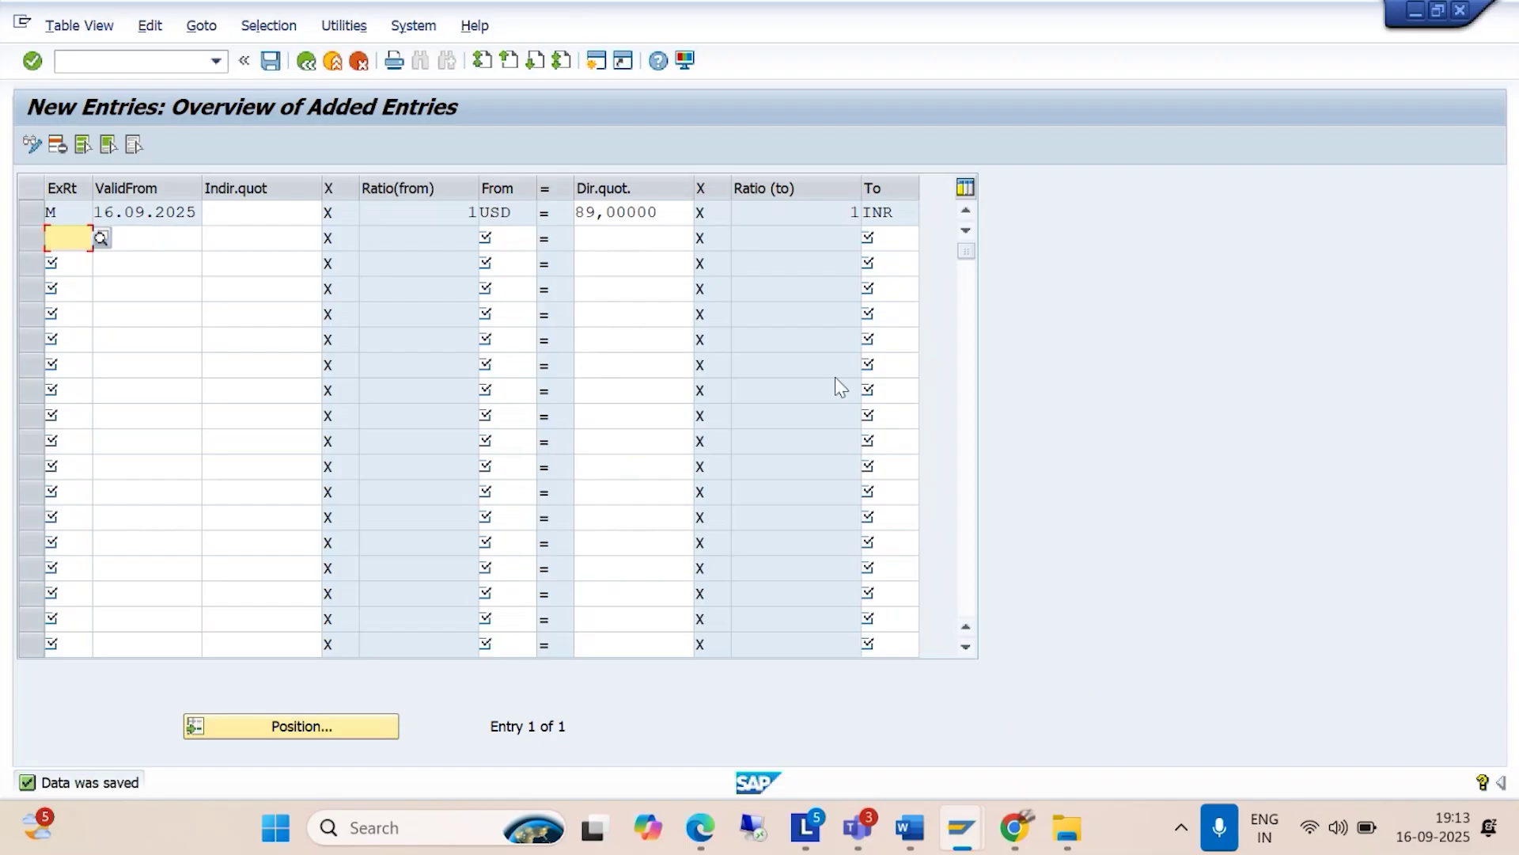
# Step: Switch to the Foreign Currency Setting guide in Word and read its section on posting an invoice in foreign currency
pyautogui.moveTo(910, 827)
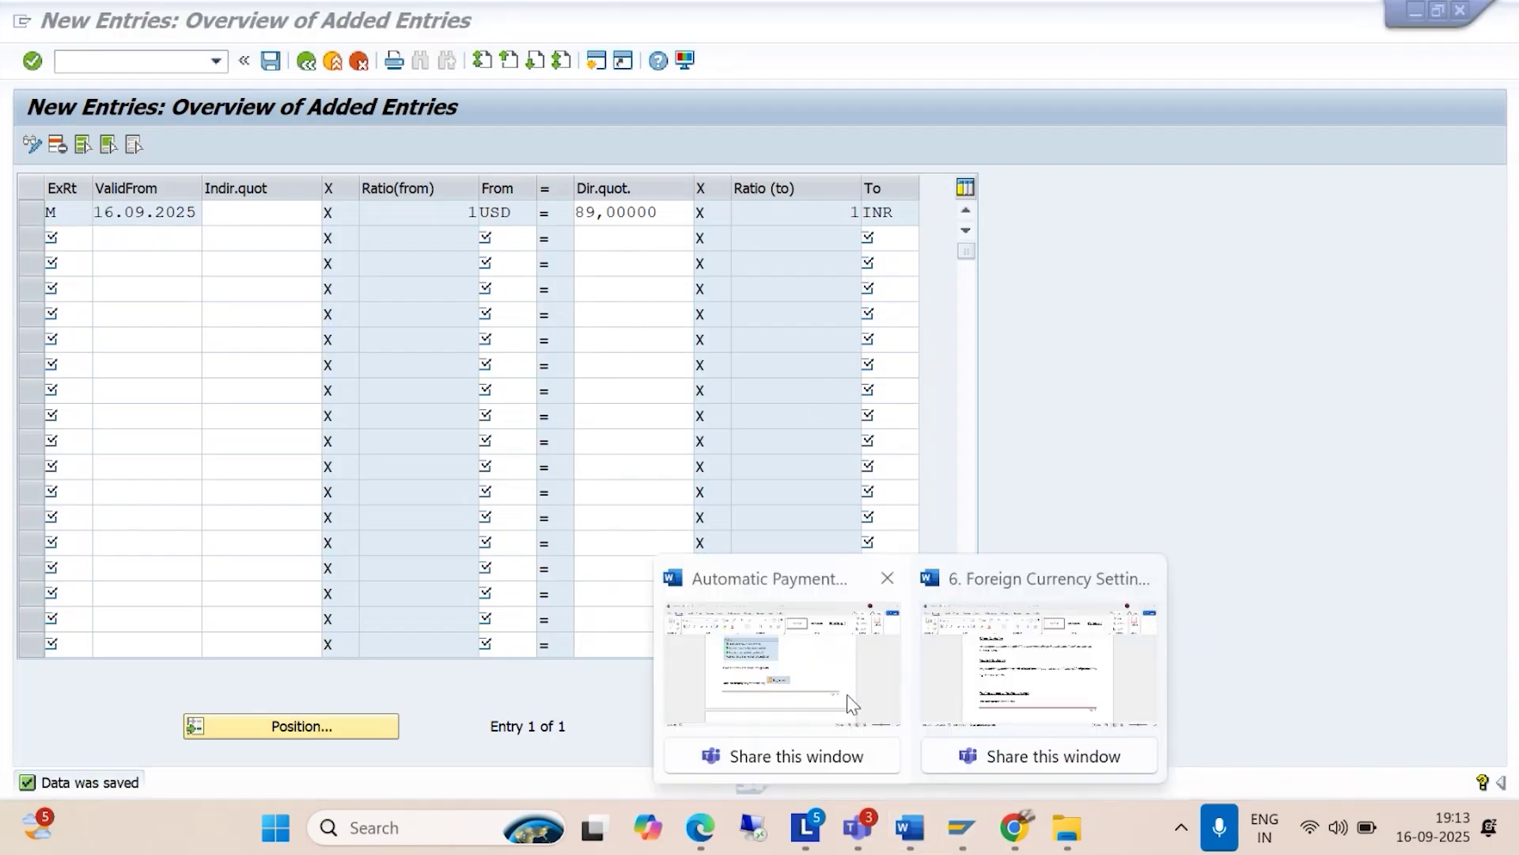
pyautogui.click(846, 695)
pyautogui.scroll(-3, 744, 538)
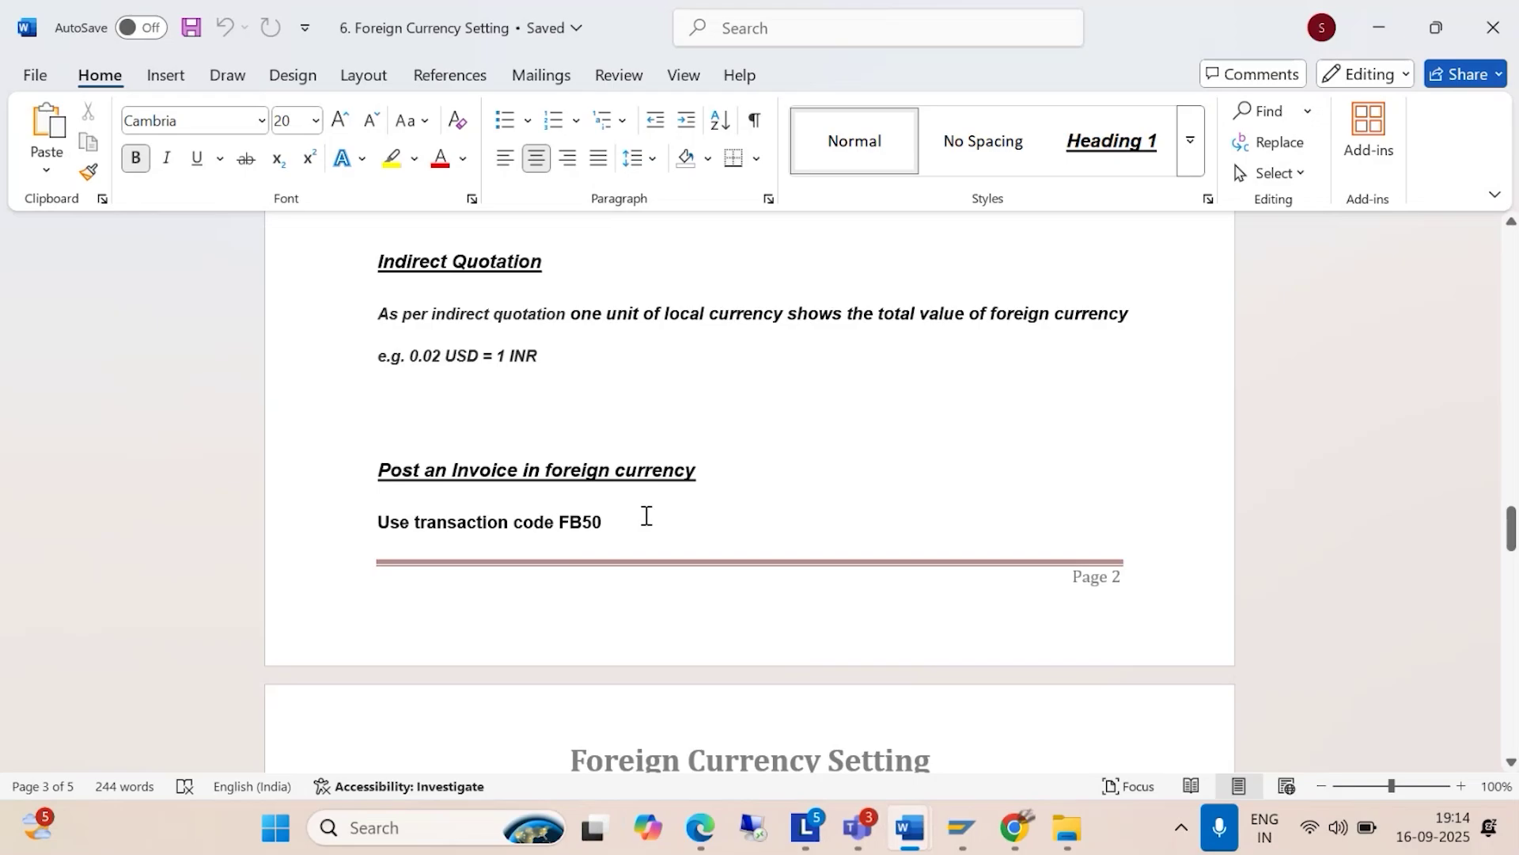
pyautogui.scroll(-2, 645, 518)
pyautogui.scroll(-3, 645, 518)
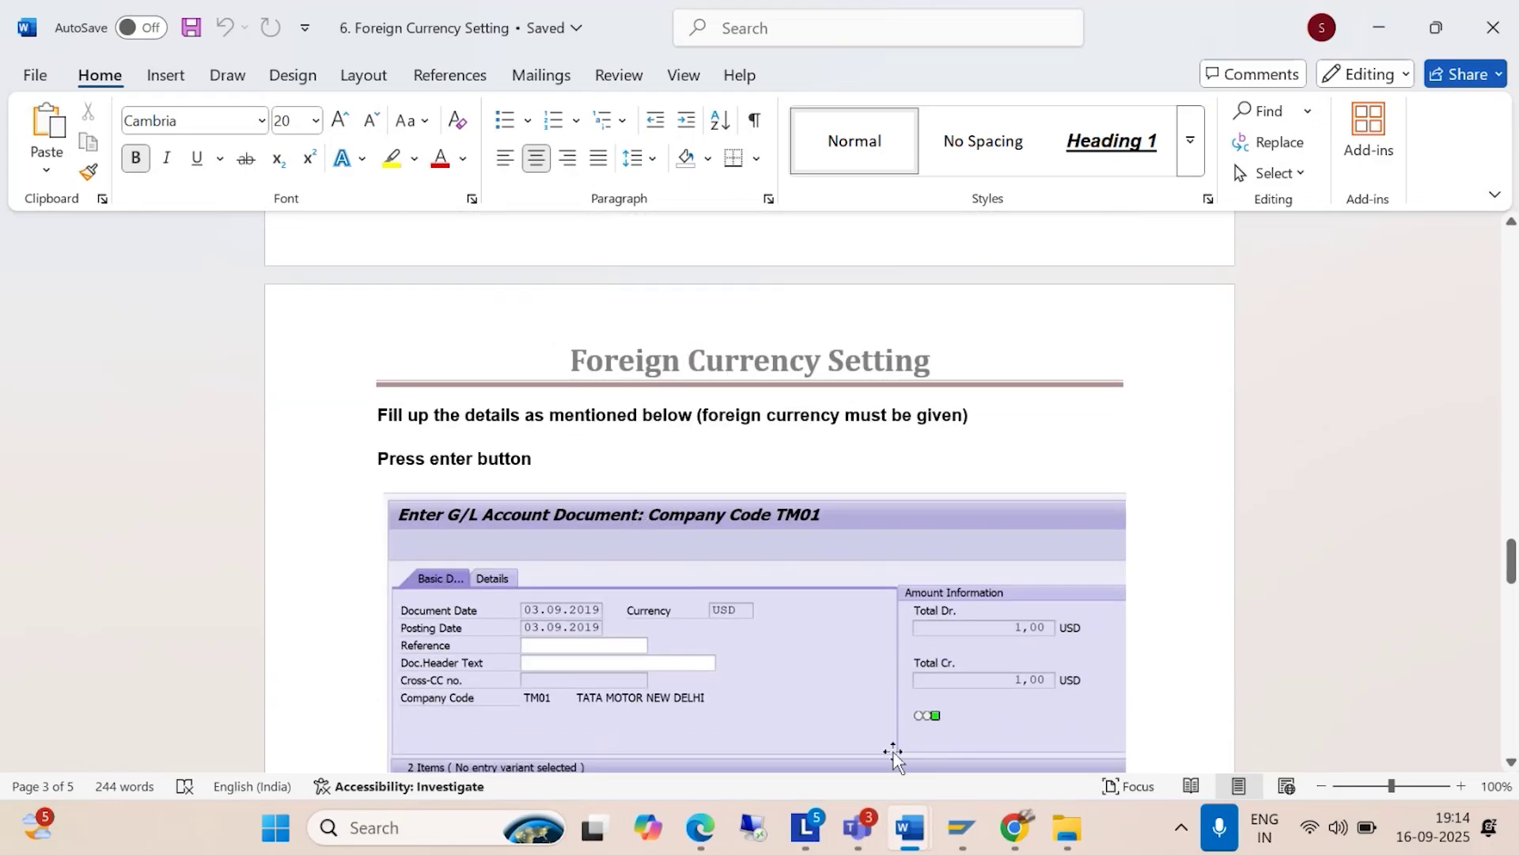
# Step: Return to the exchange rate session in SAP and open G/L document entry with transaction code /NFB50
pyautogui.click(964, 831)
pyautogui.click(1042, 729)
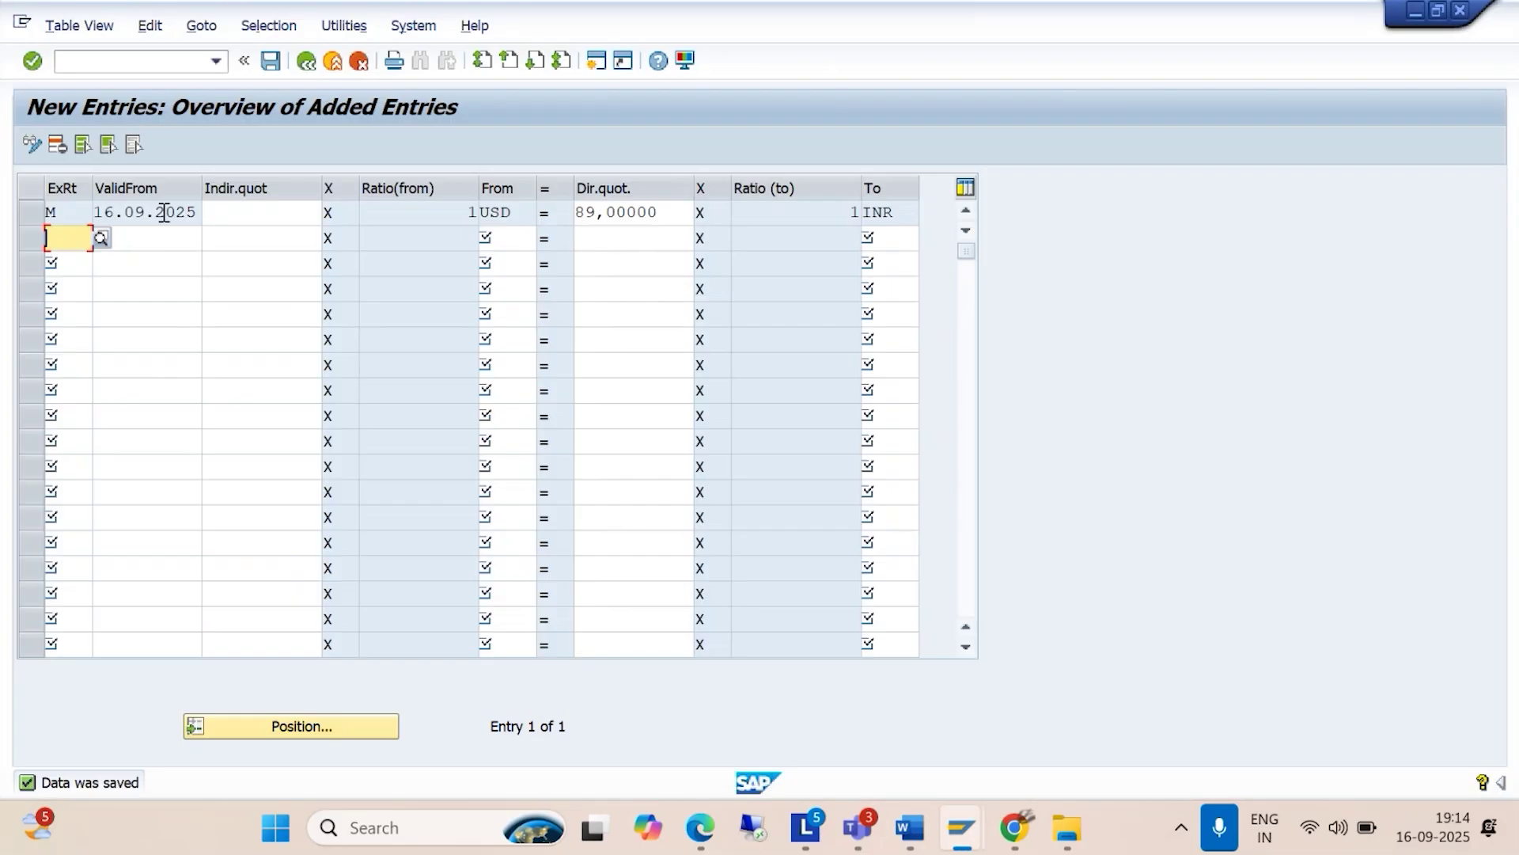
pyautogui.click(105, 63)
pyautogui.write('/')
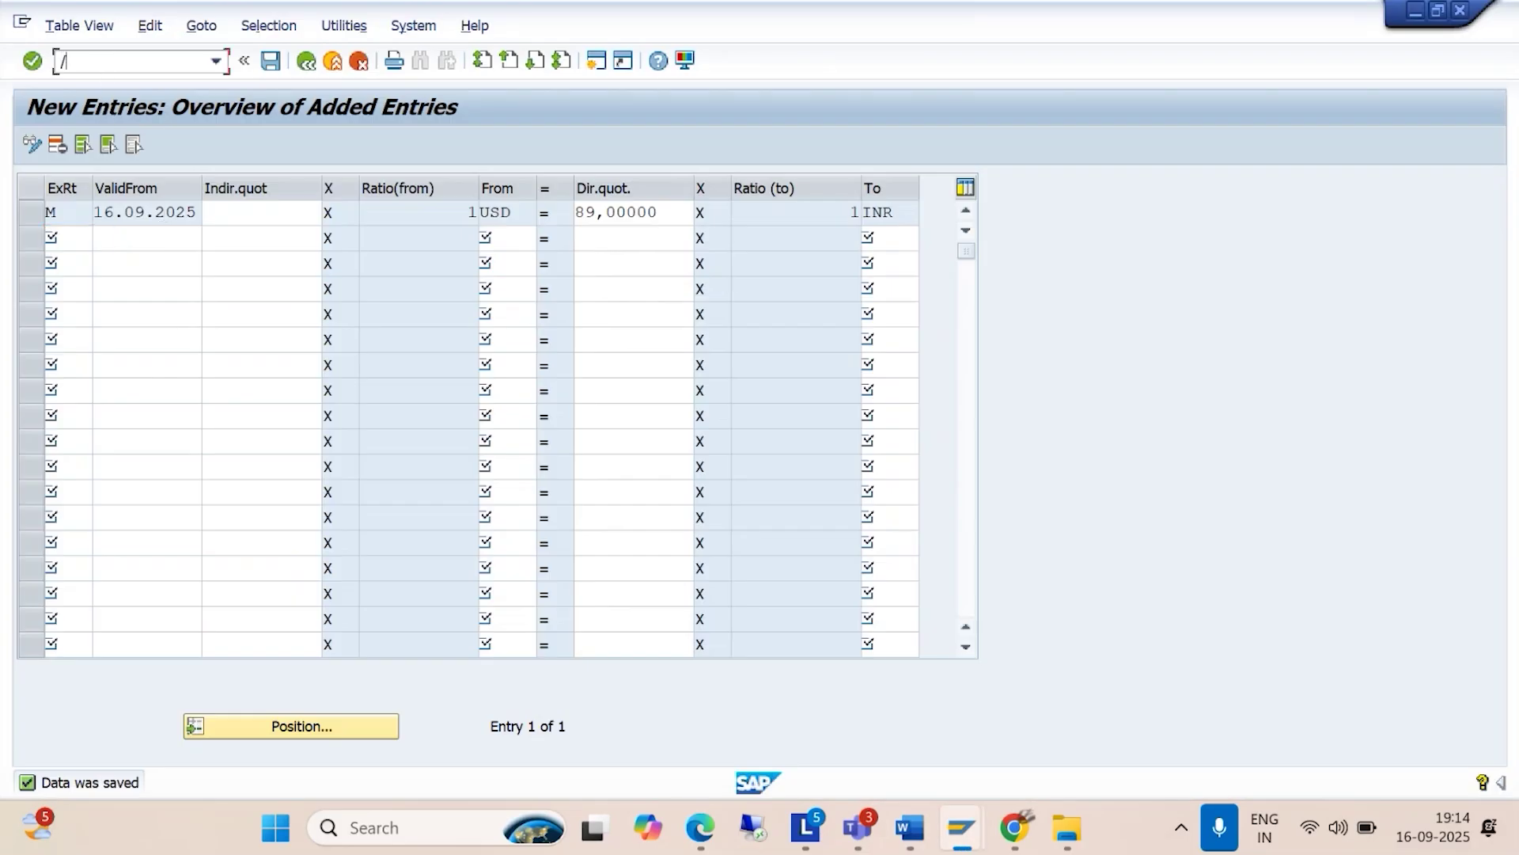
pyautogui.write('NFB50')
pyautogui.press('Return')
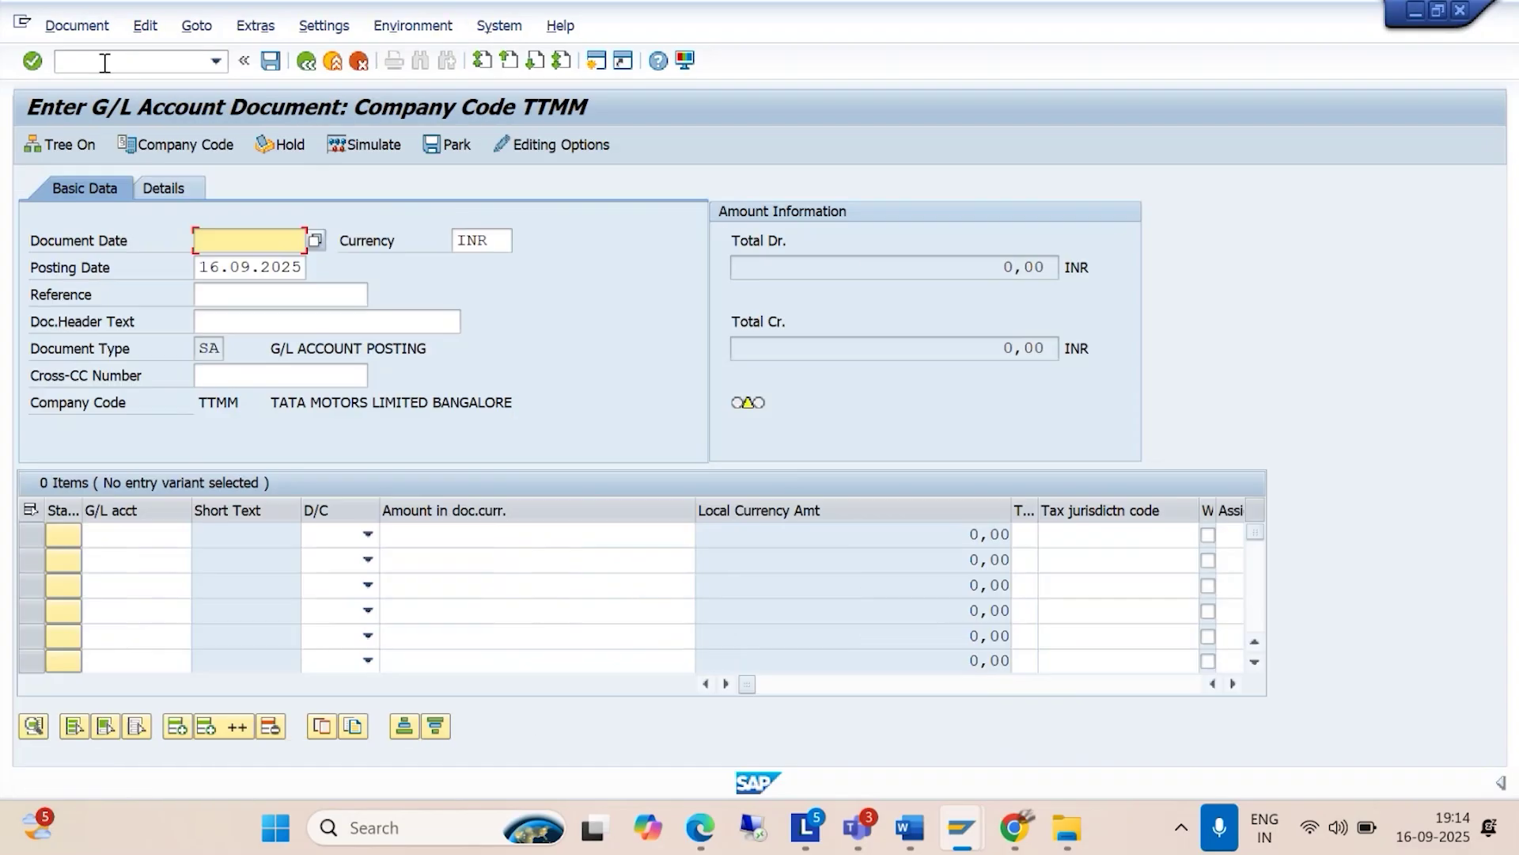
# Step: Change the company code for the G/L account document to BAJM
pyautogui.click(172, 147)
pyautogui.press('Delete')
pyautogui.press('Delete')
pyautogui.press('Delete')
pyautogui.press('Delete')
pyautogui.write('BAJM')
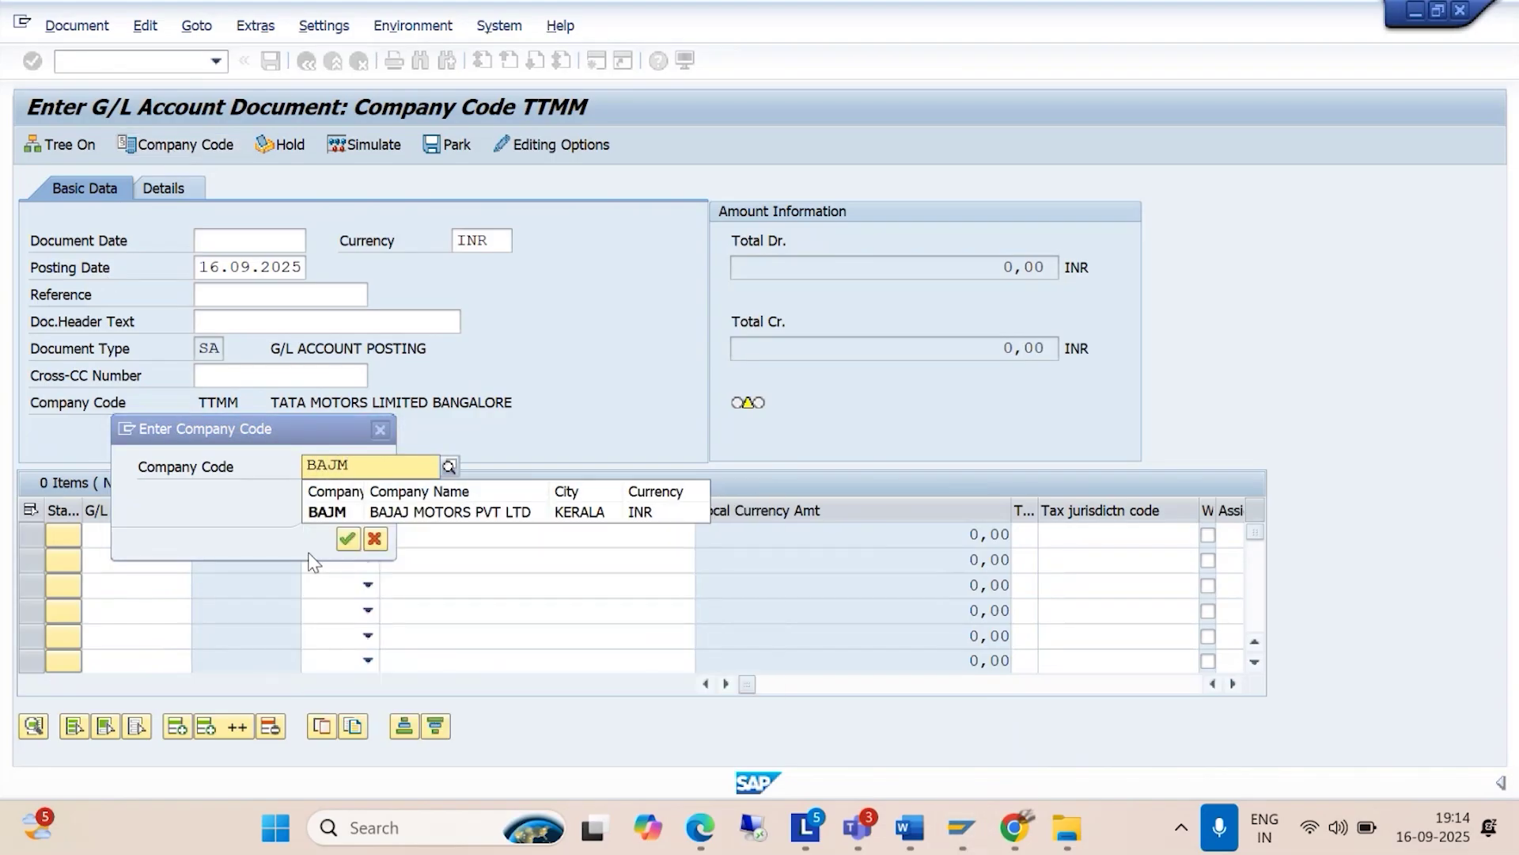
pyautogui.click(325, 514)
pyautogui.click(348, 539)
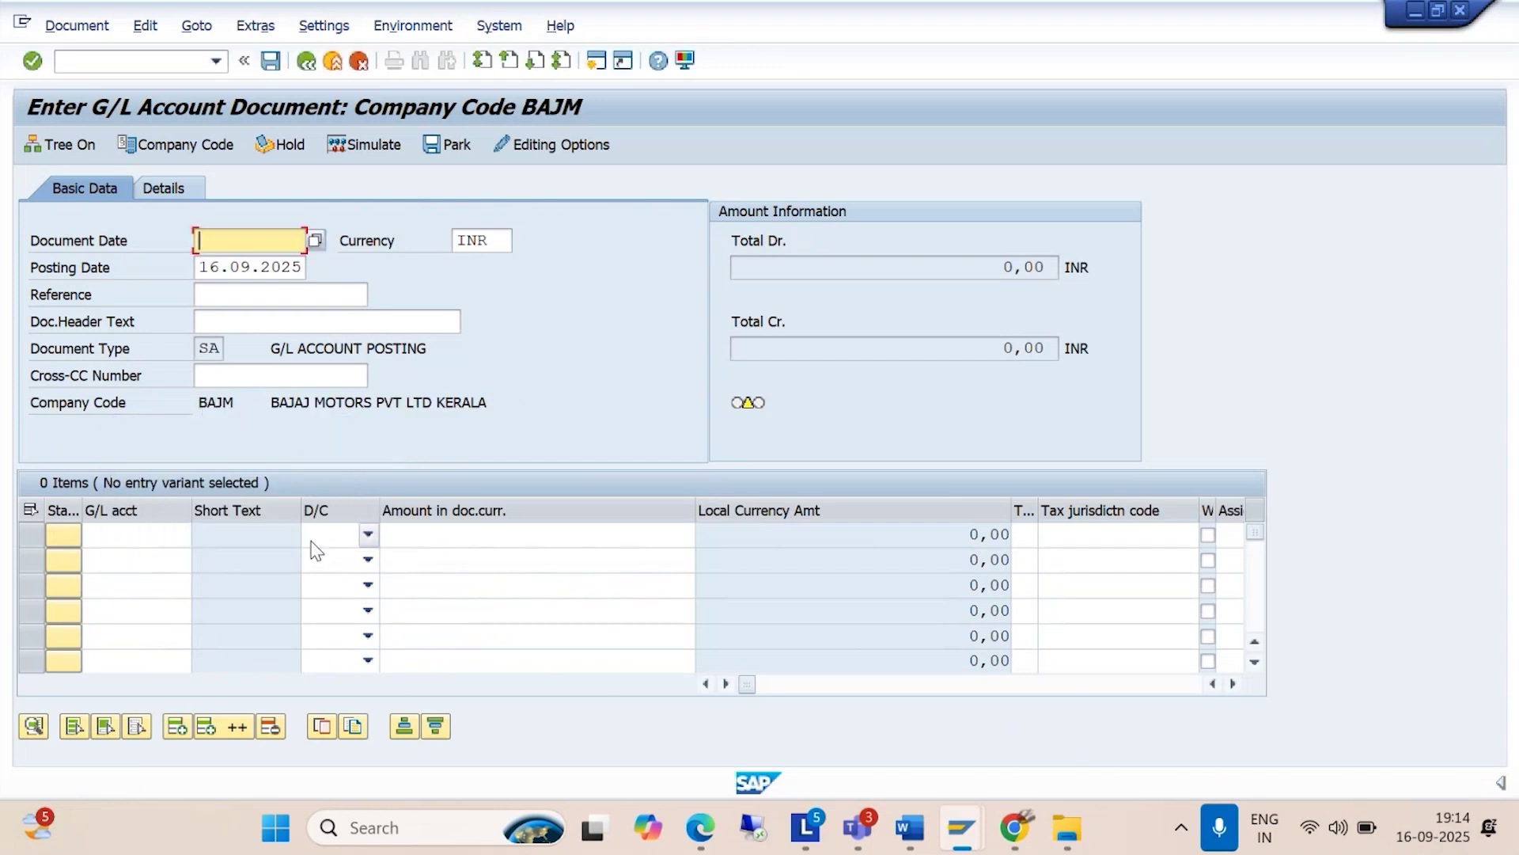
# Step: Set the document date to 16.09.2025 and the document currency to USD
pyautogui.write('16.0')
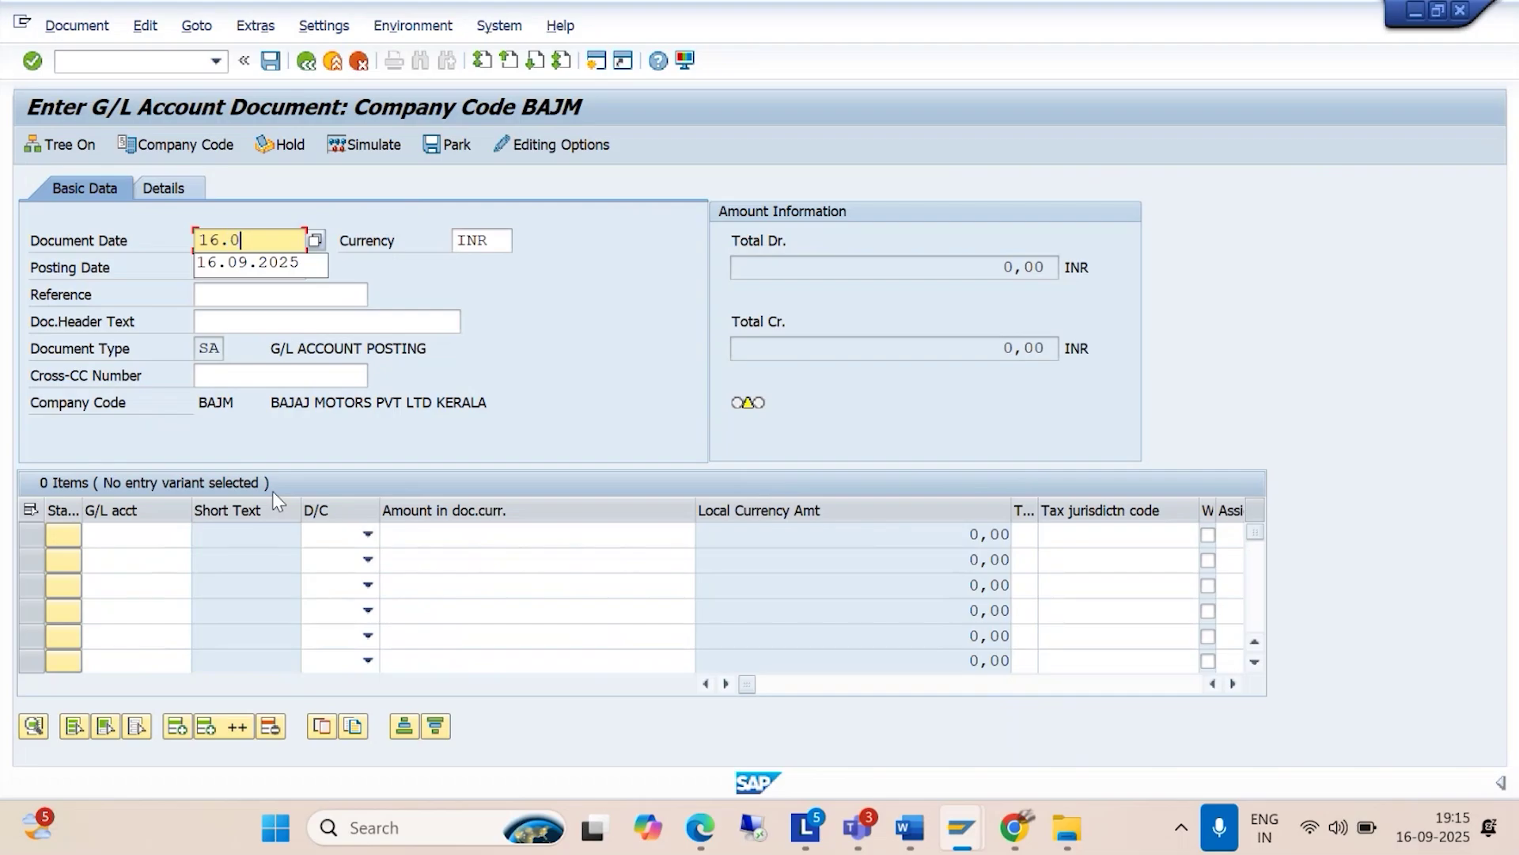
pyautogui.write('9.2025')
pyautogui.click(143, 542)
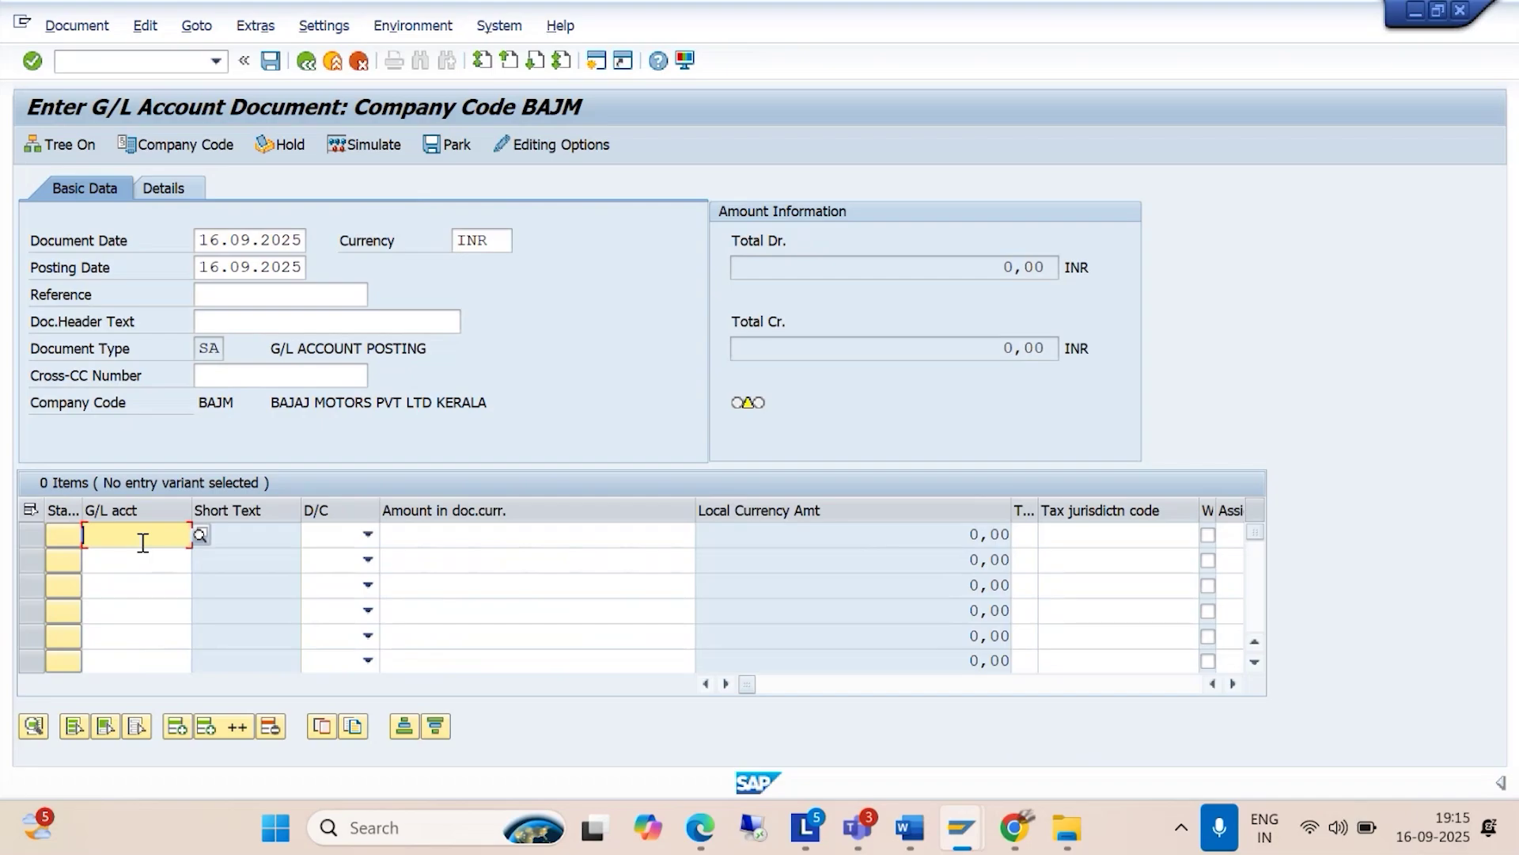
pyautogui.click(496, 239)
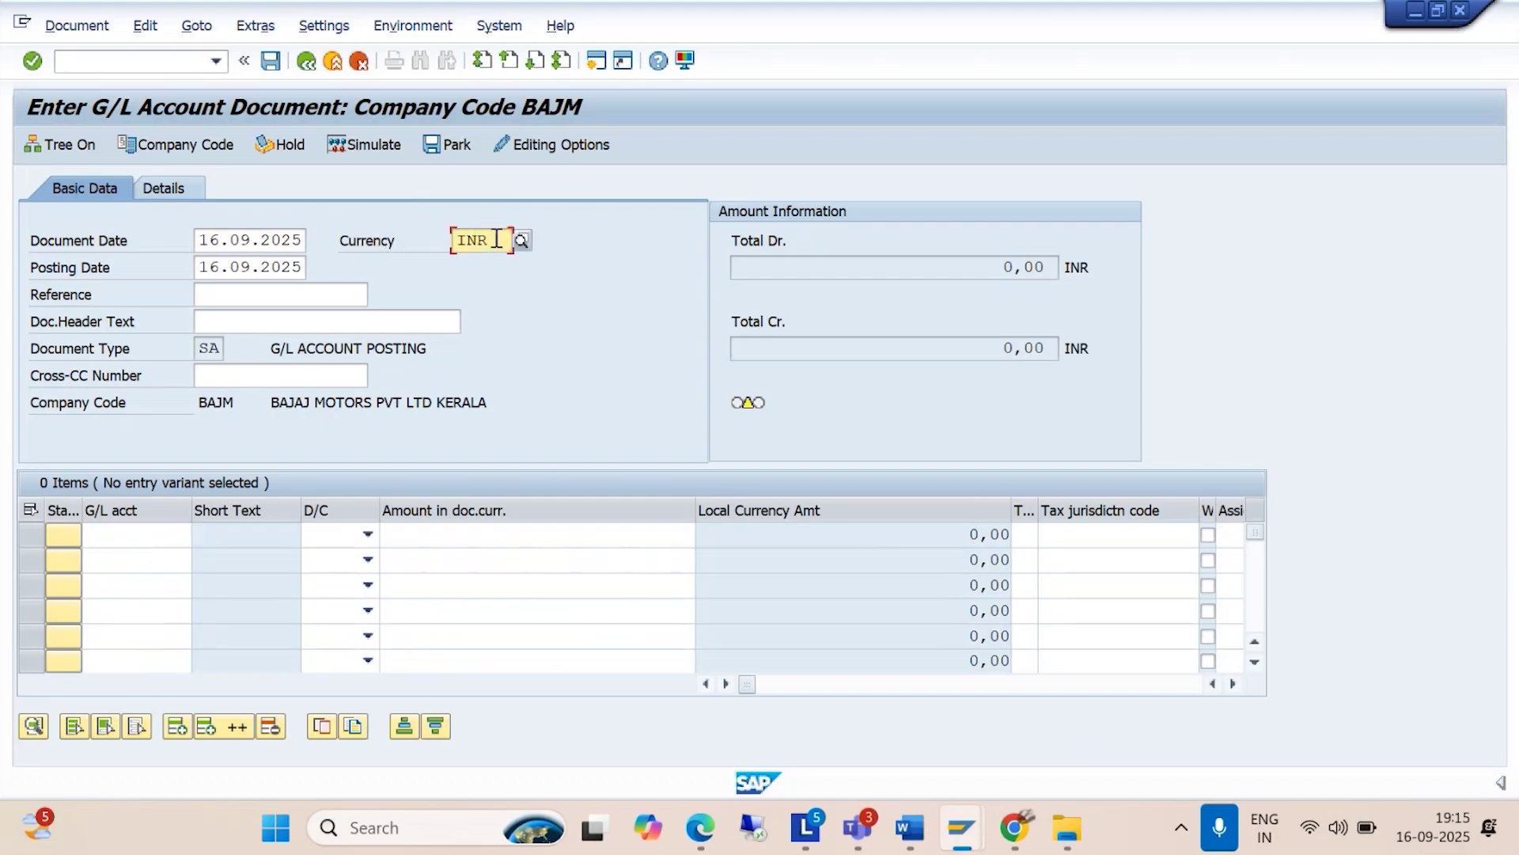
pyautogui.press('BackSpace')
pyautogui.press('BackSpace')
pyautogui.press('BackSpace')
pyautogui.write('USD')
# Step: Look up the G/L accounts and assign AUDIT FEE A/C (3000) to the first line item
pyautogui.click(164, 534)
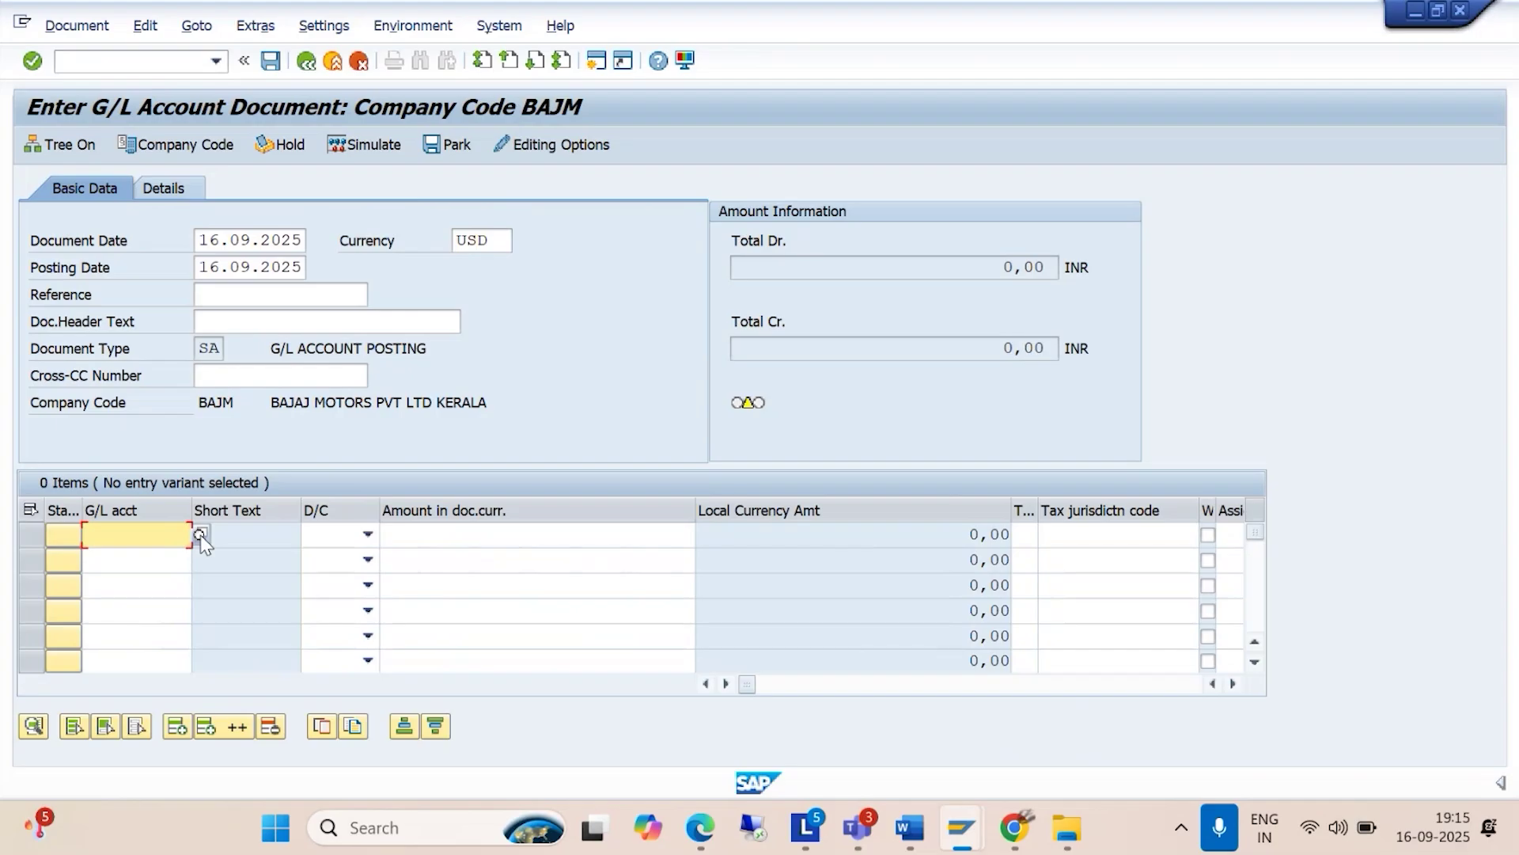
pyautogui.click(201, 534)
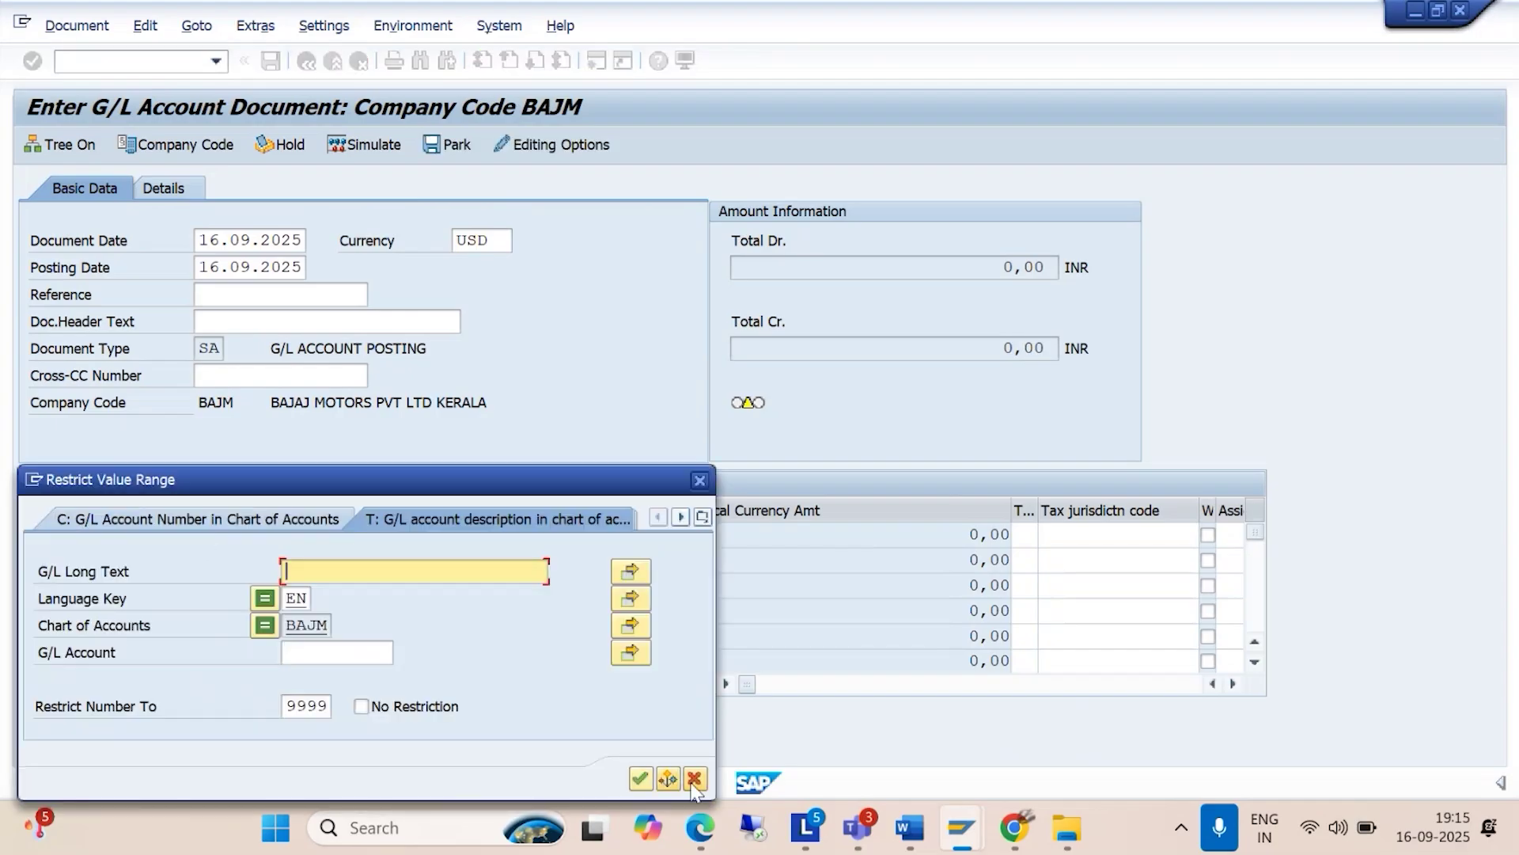
pyautogui.click(640, 779)
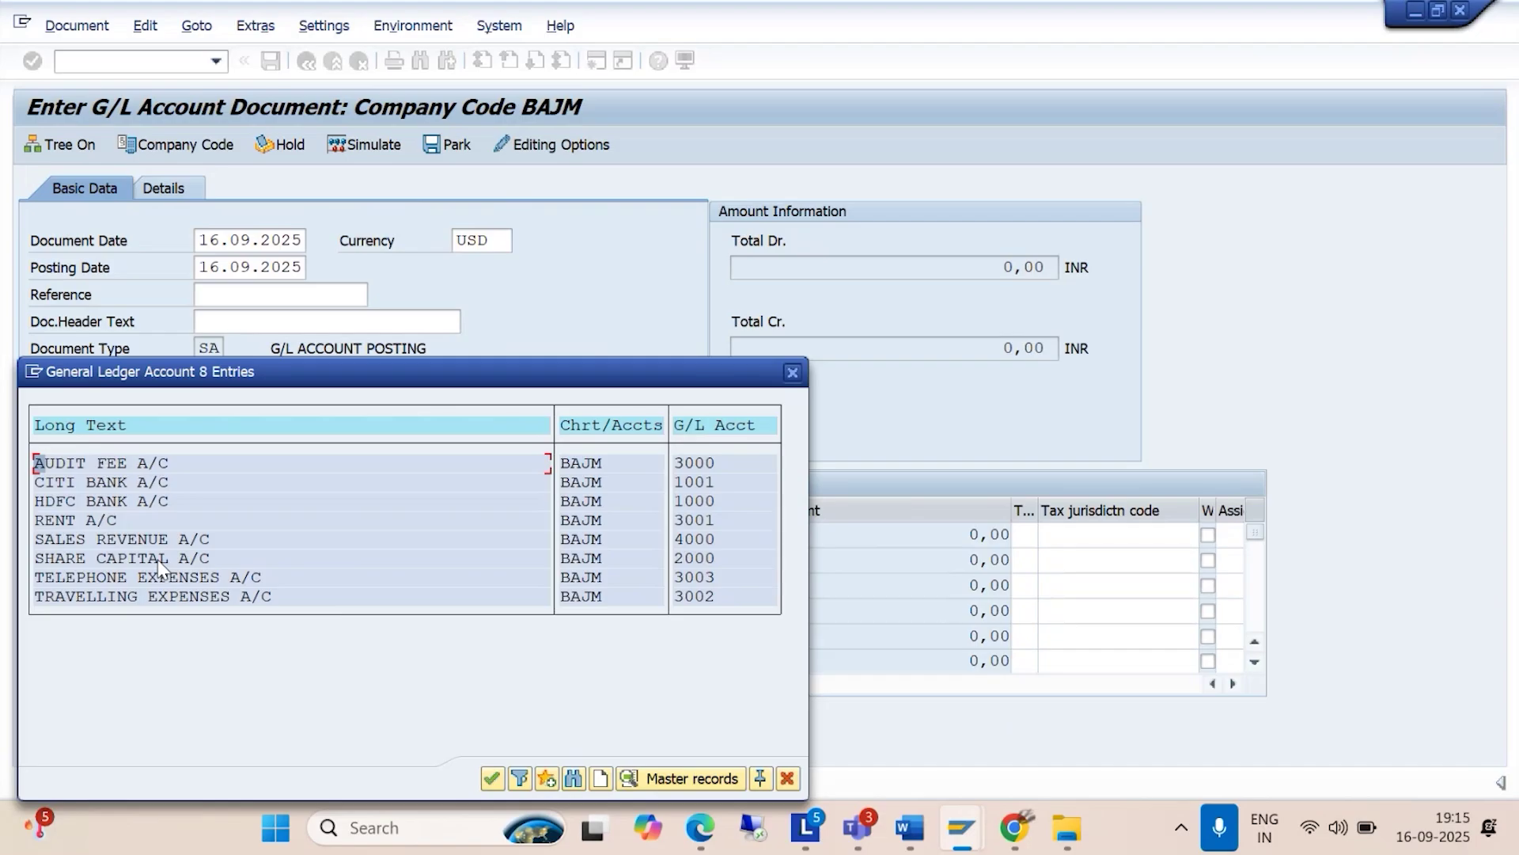
pyautogui.click(133, 463)
pyautogui.click(492, 779)
# Step: Make the audit fee line item a debit with a document currency amount of 2000
pyautogui.click(368, 535)
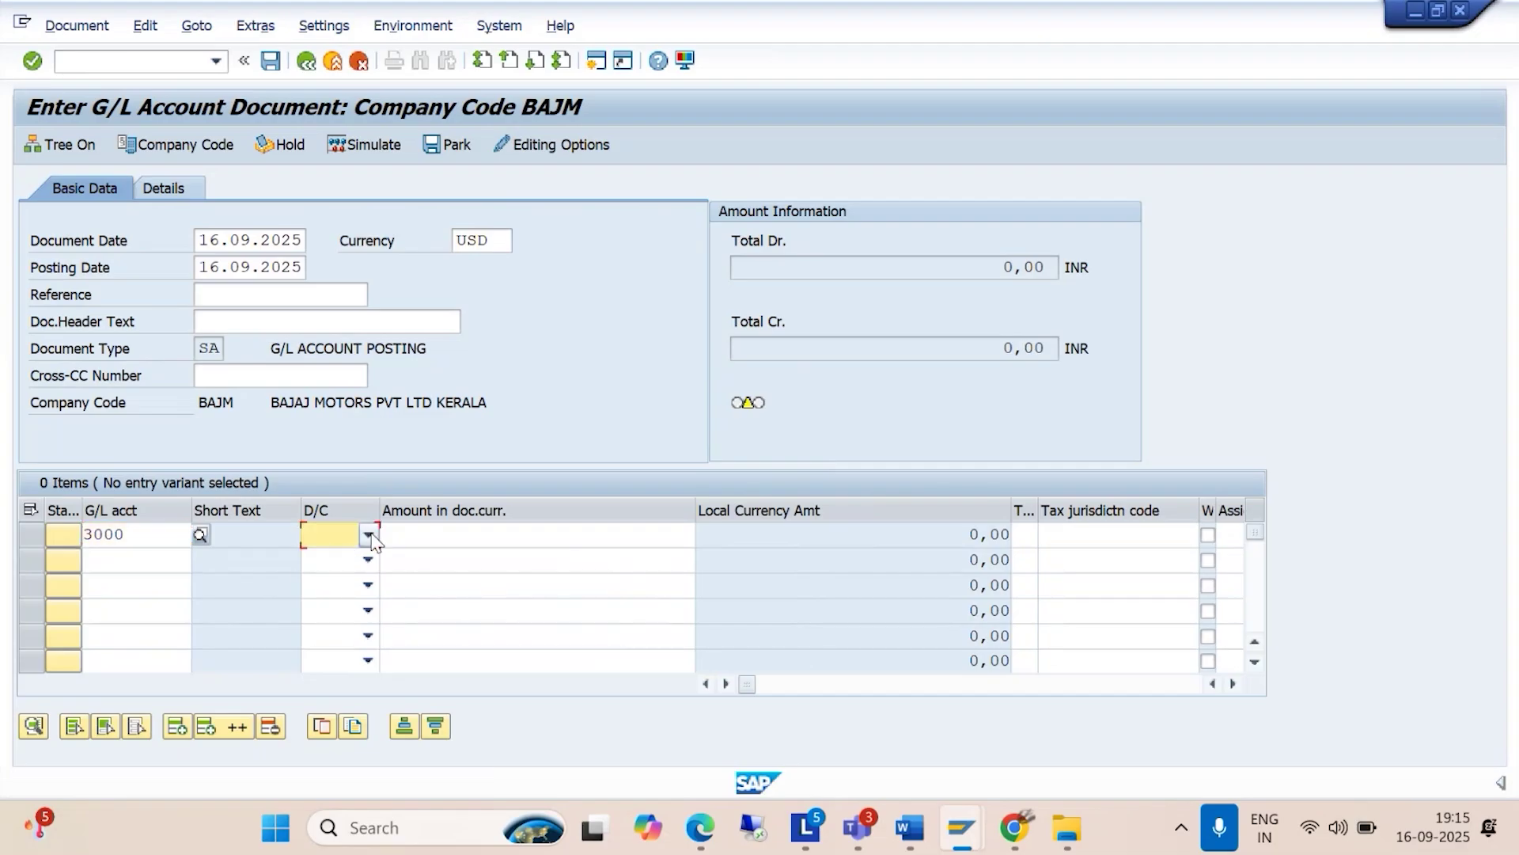
pyautogui.click(340, 580)
pyautogui.click(455, 537)
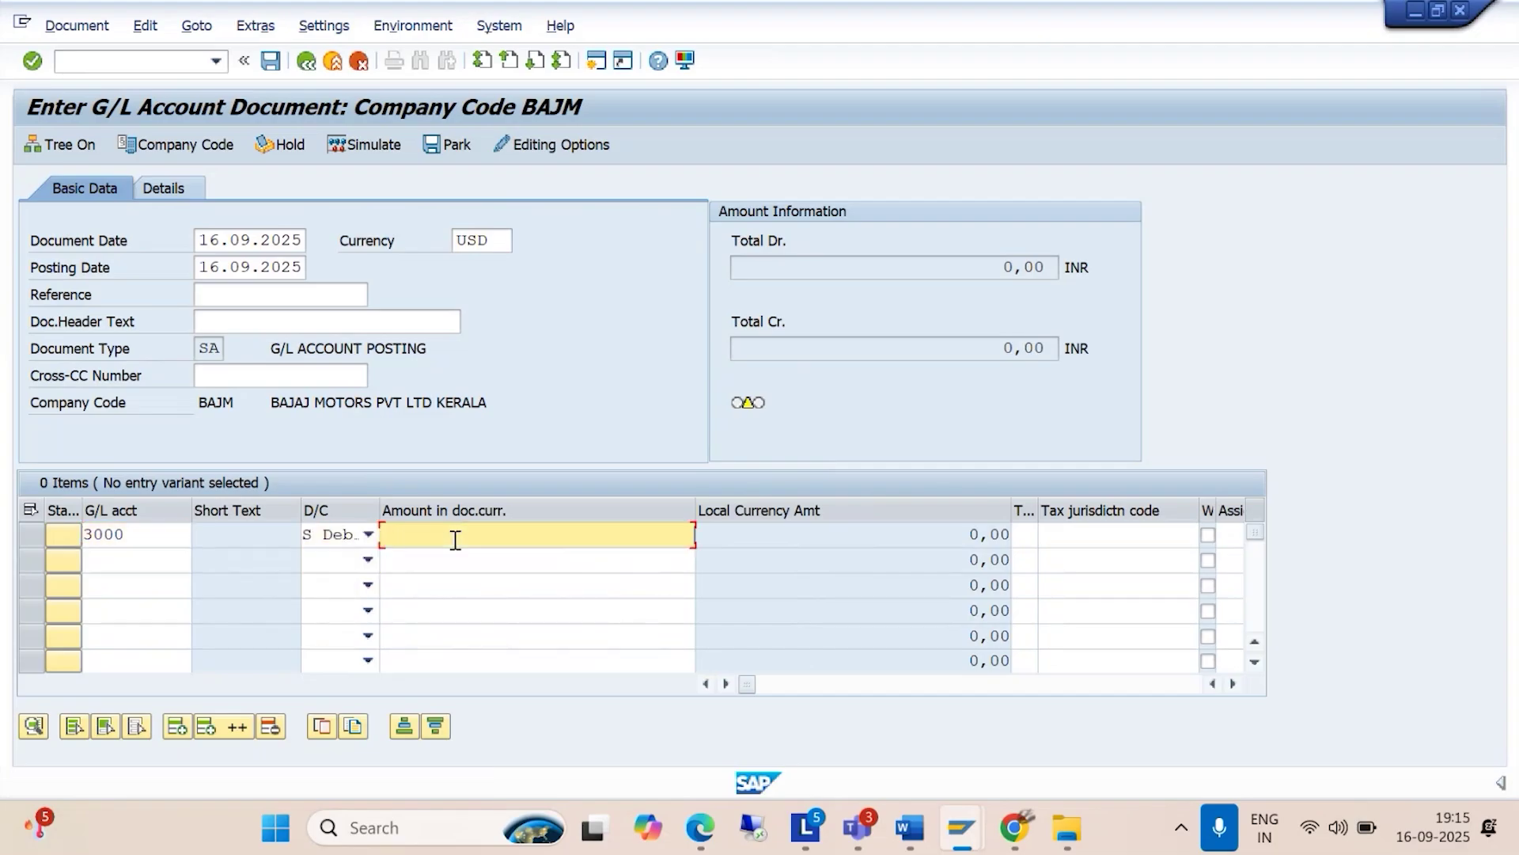
pyautogui.write('2')
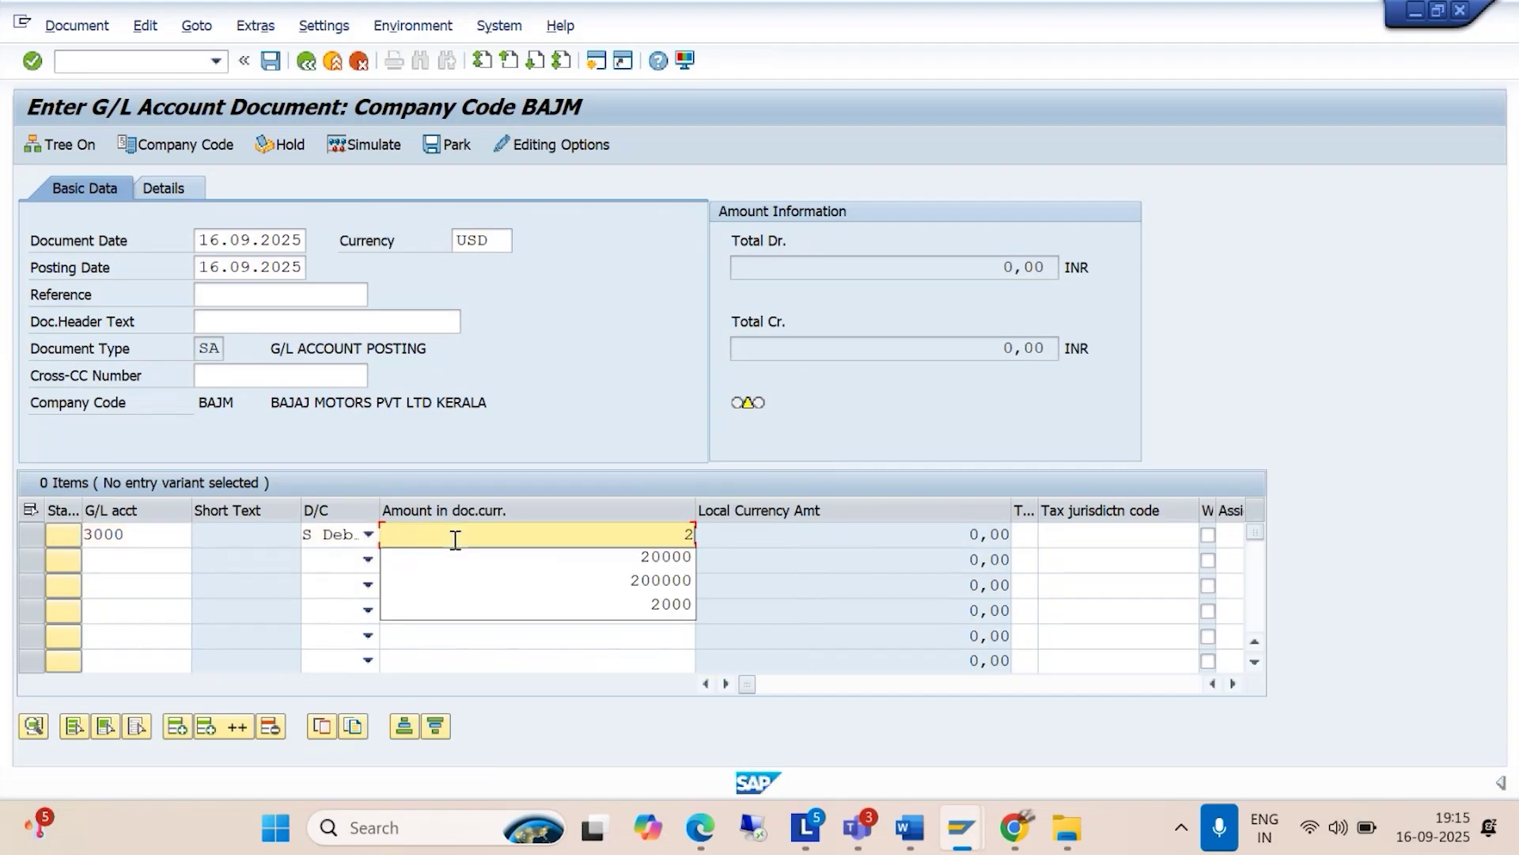
pyautogui.write('000')
# Step: Add a second line item for G/L account 1000 as a credit of 2000
pyautogui.click(104, 560)
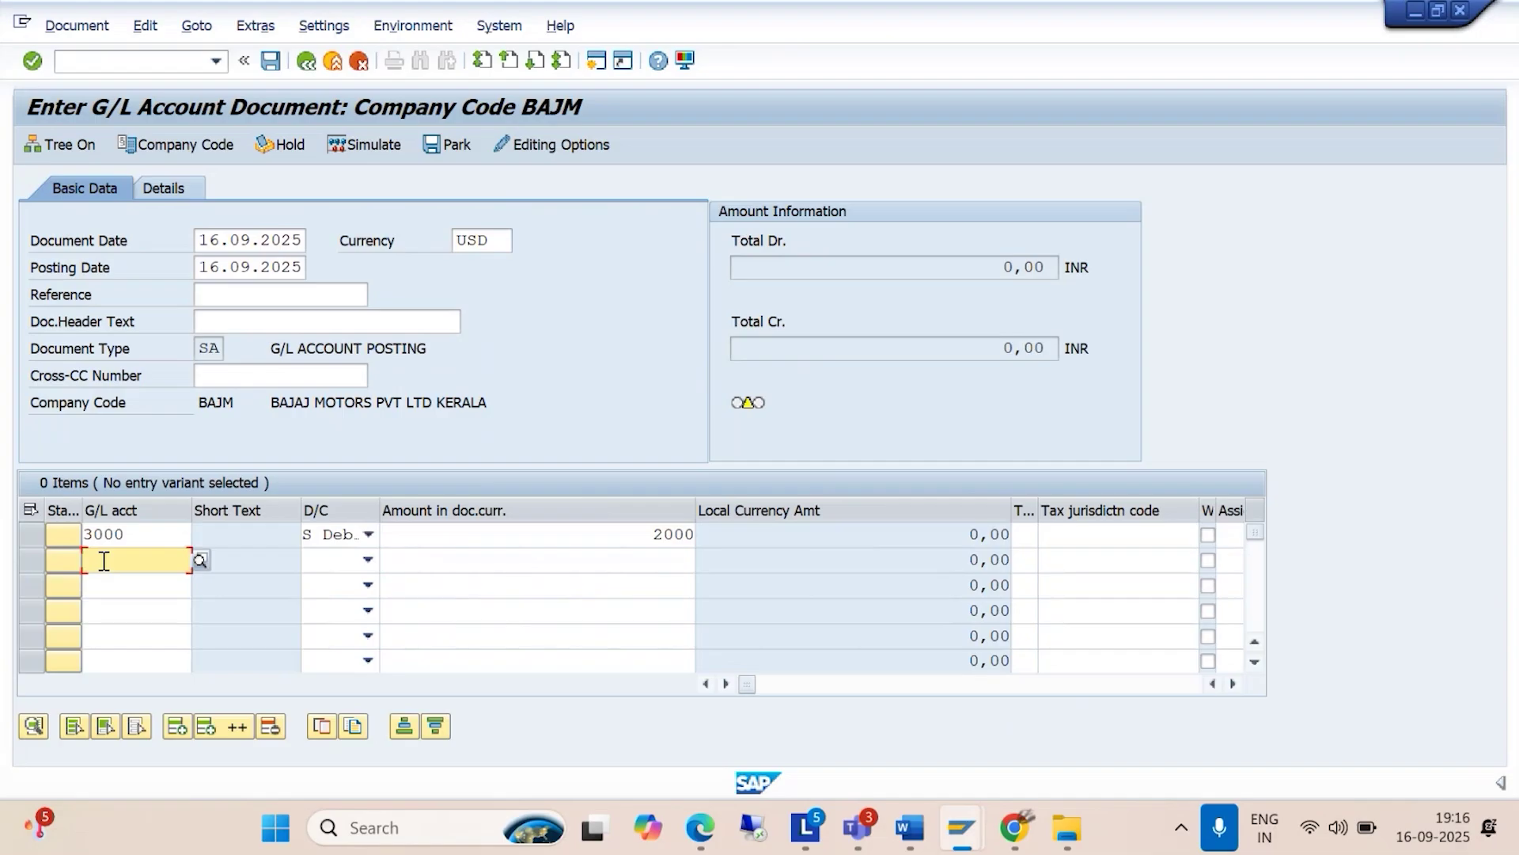
pyautogui.write('1000')
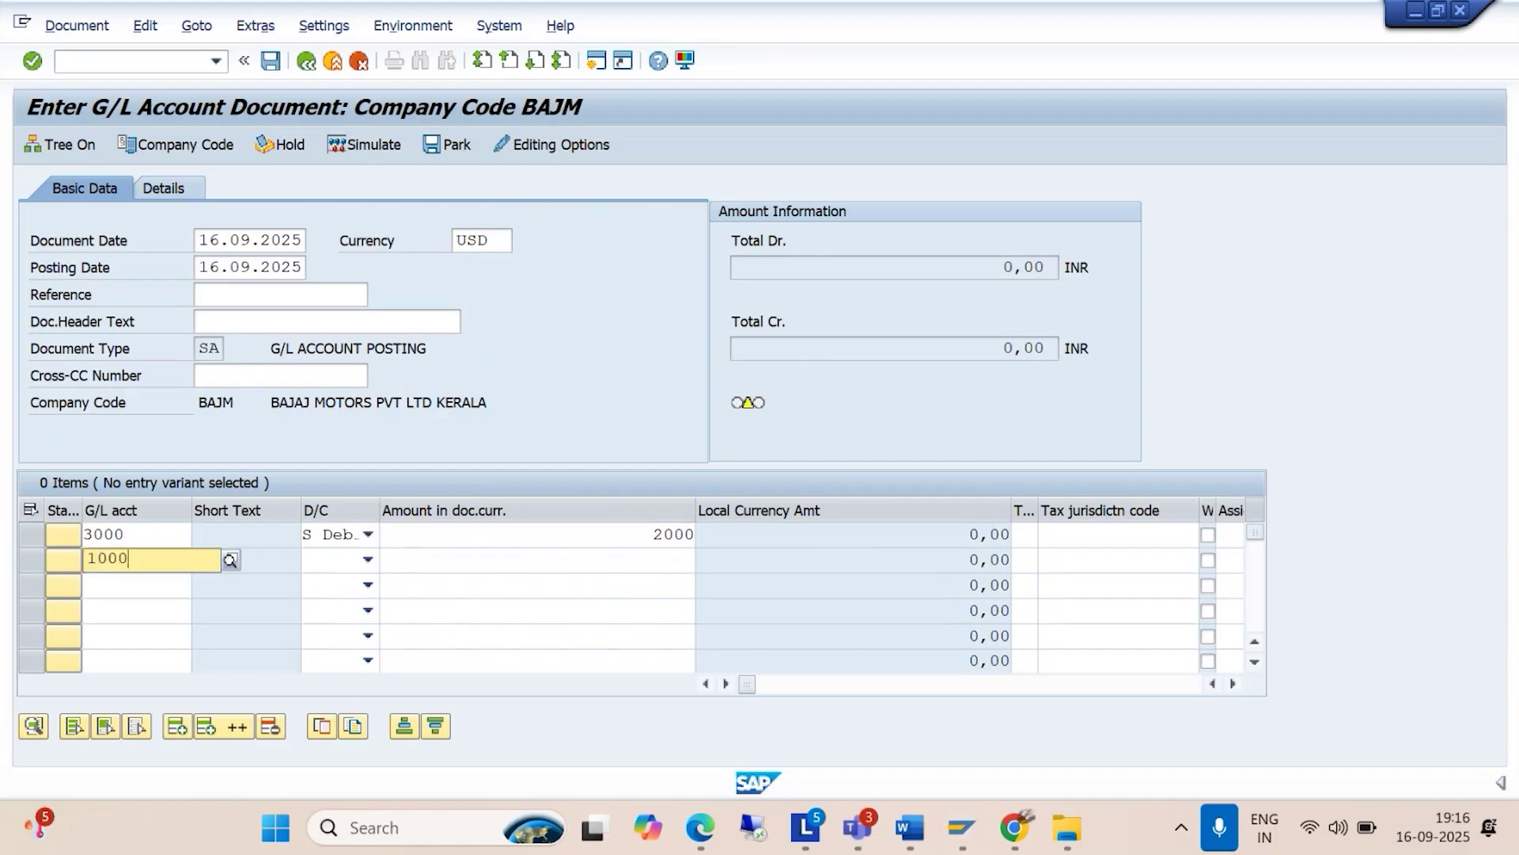
pyautogui.click(107, 618)
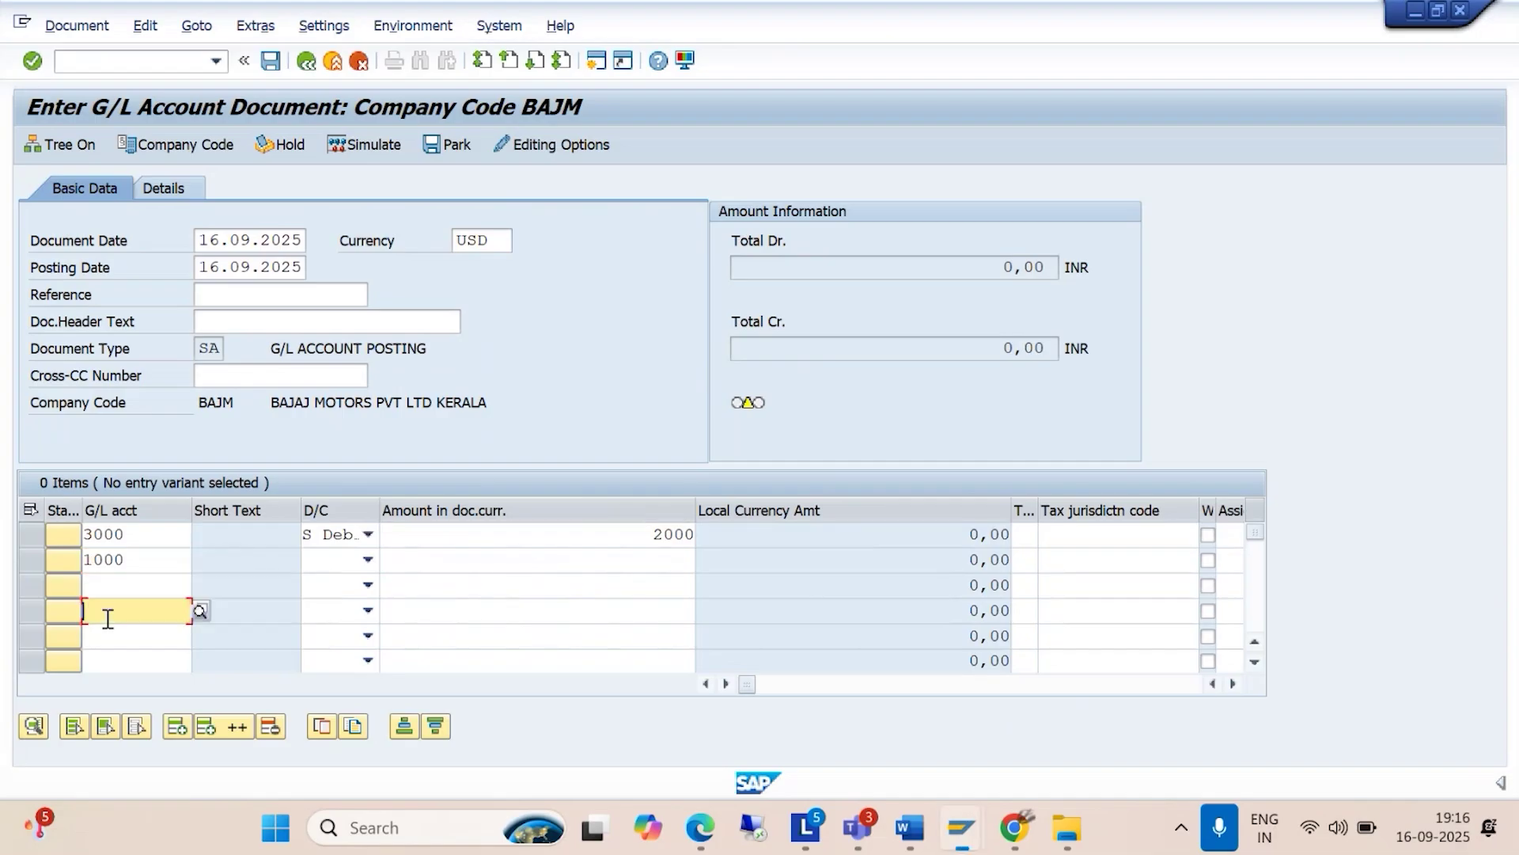
pyautogui.click(368, 559)
pyautogui.click(352, 583)
pyautogui.click(648, 553)
pyautogui.write('2000')
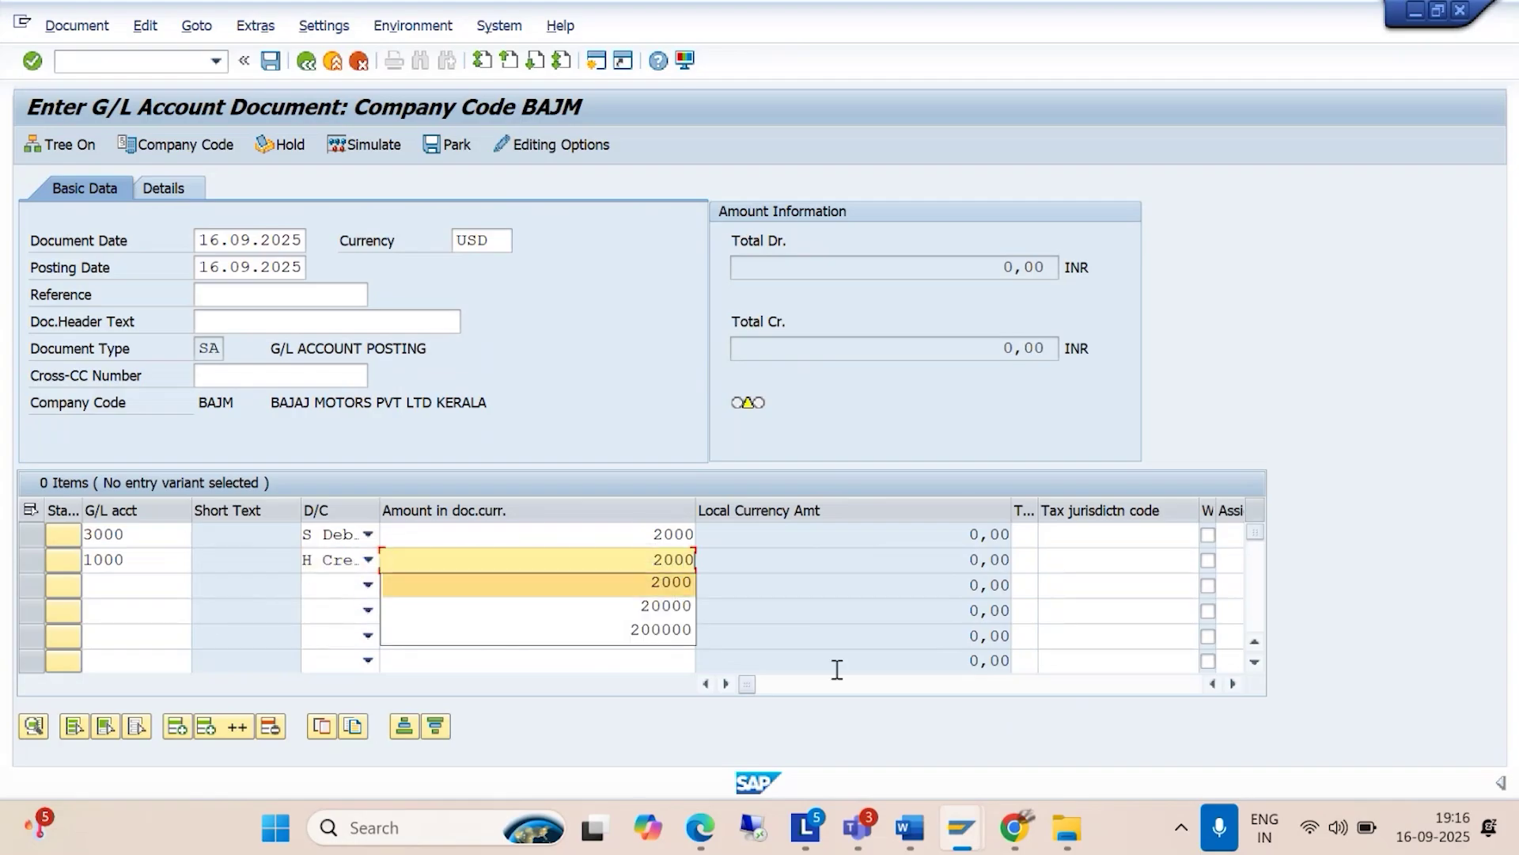
pyautogui.click(687, 584)
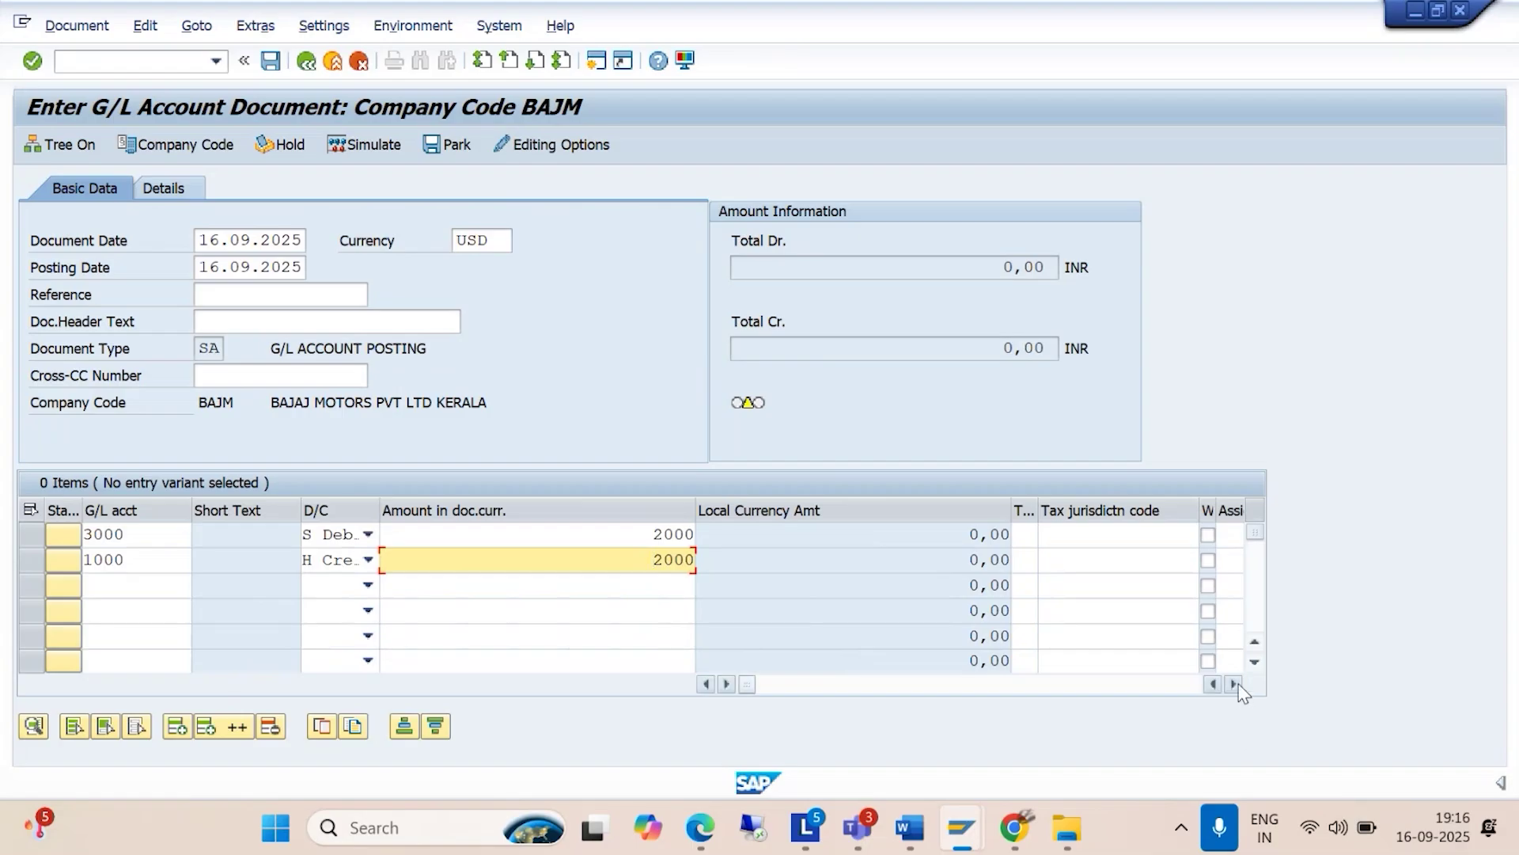
# Step: Enter the line item text BEING AUDIT FEE PAID for the debit item on account 3000
pyautogui.click(1234, 683)
pyautogui.click(1234, 683)
pyautogui.click(1234, 683)
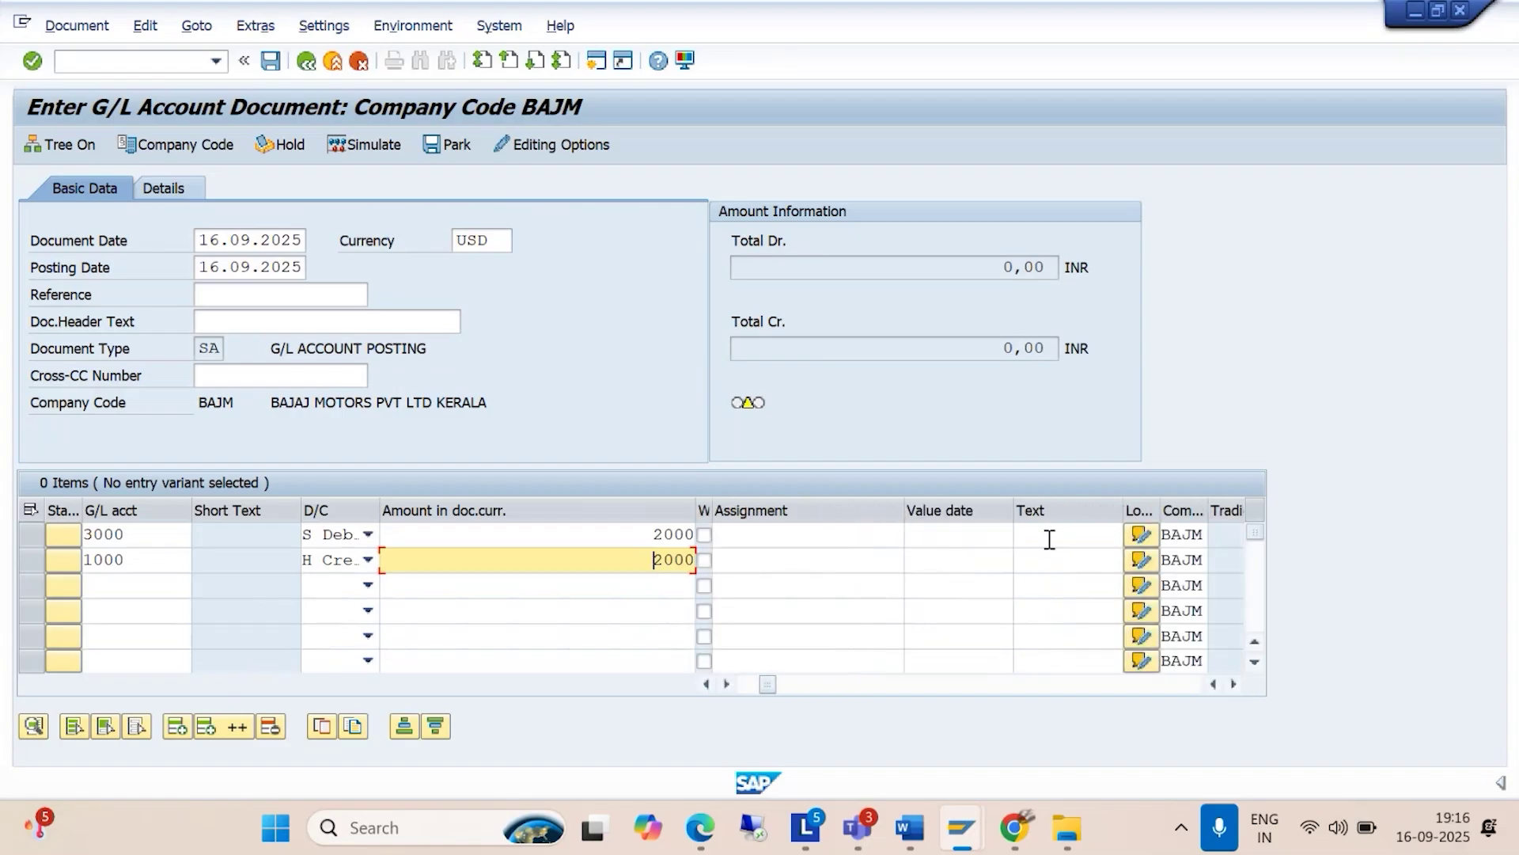
pyautogui.click(1048, 536)
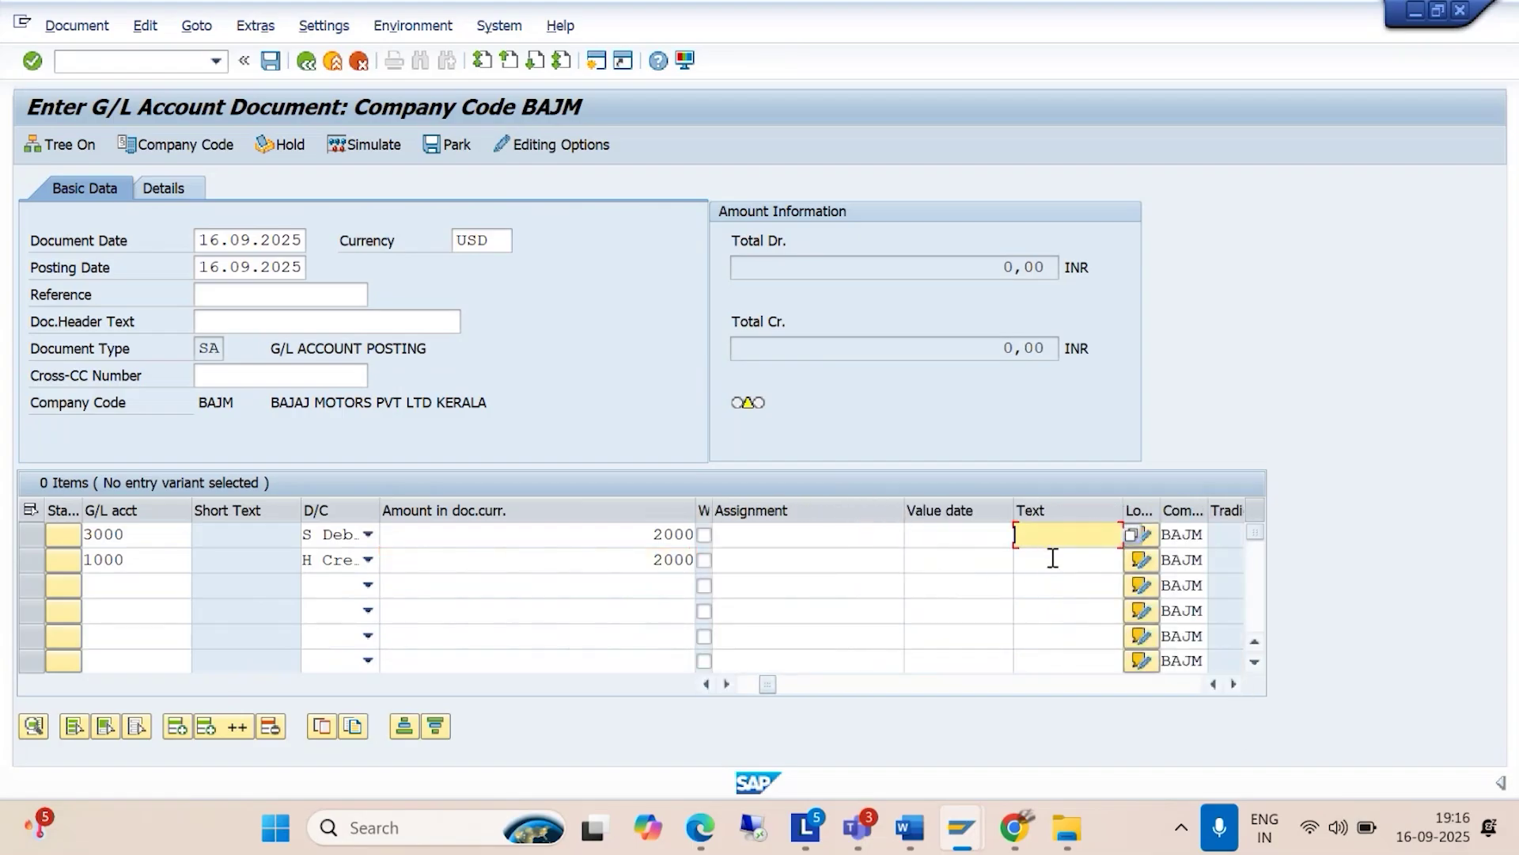
pyautogui.write('BEING')
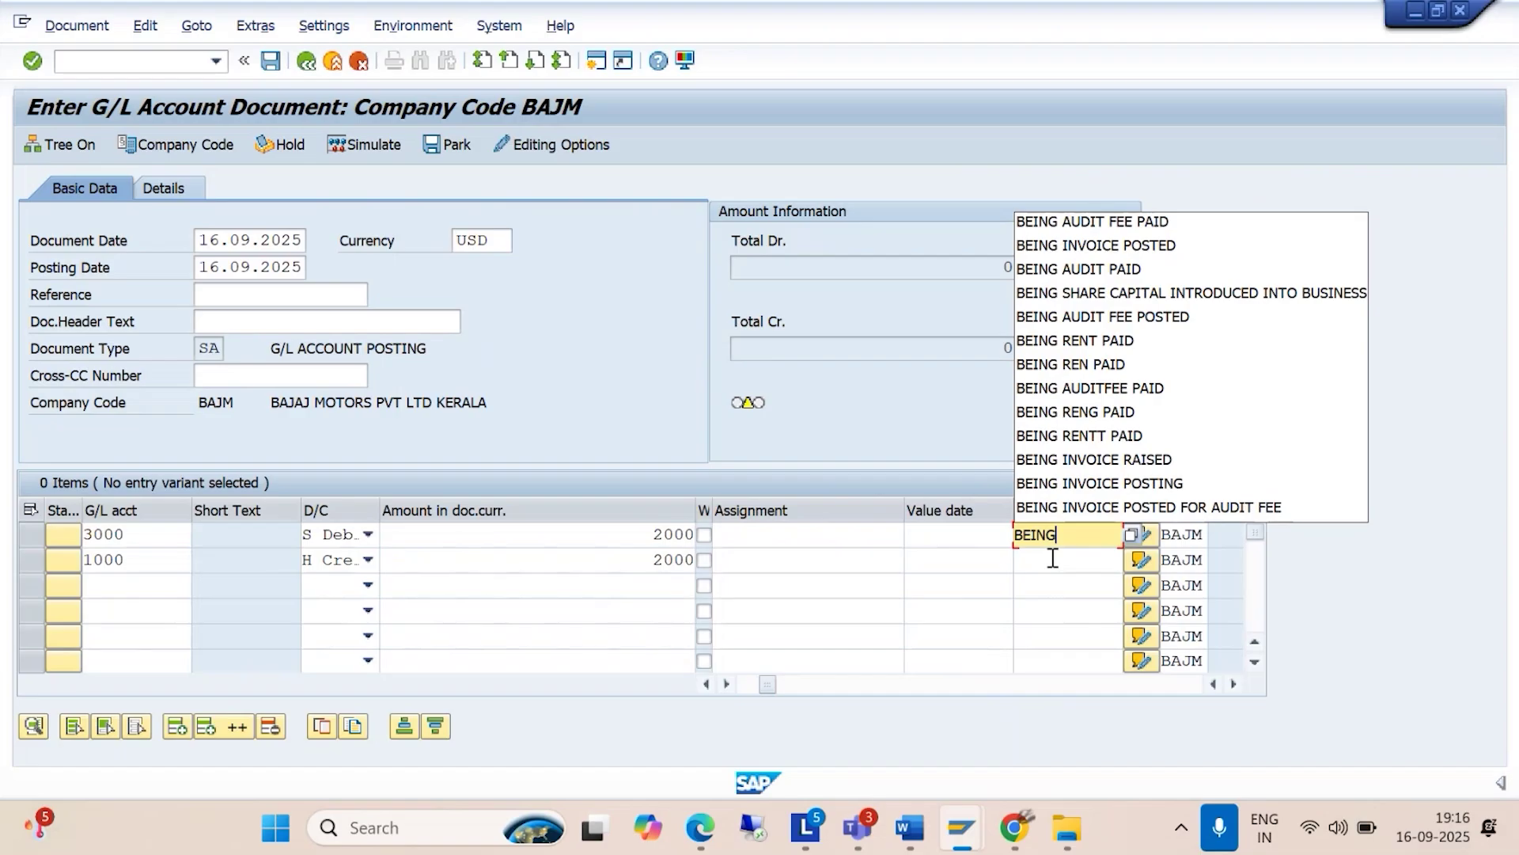
pyautogui.write(' AUDIT FEE PAID')
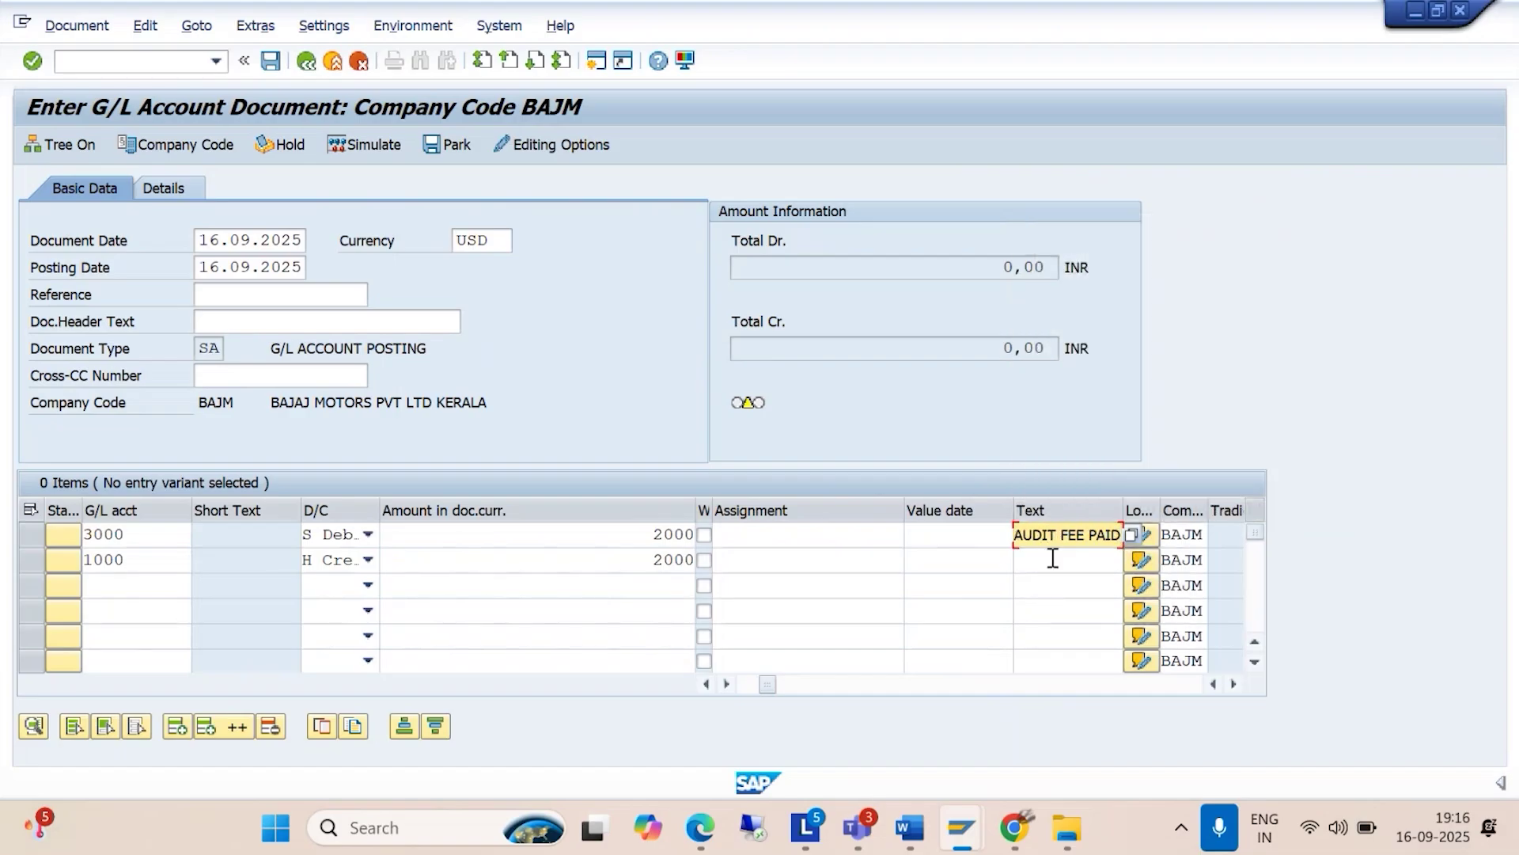
# Step: Enter the text AUDIT FEE PAID for the credit item on account 1000 and validate the document entries
pyautogui.click(1052, 558)
pyautogui.write('A')
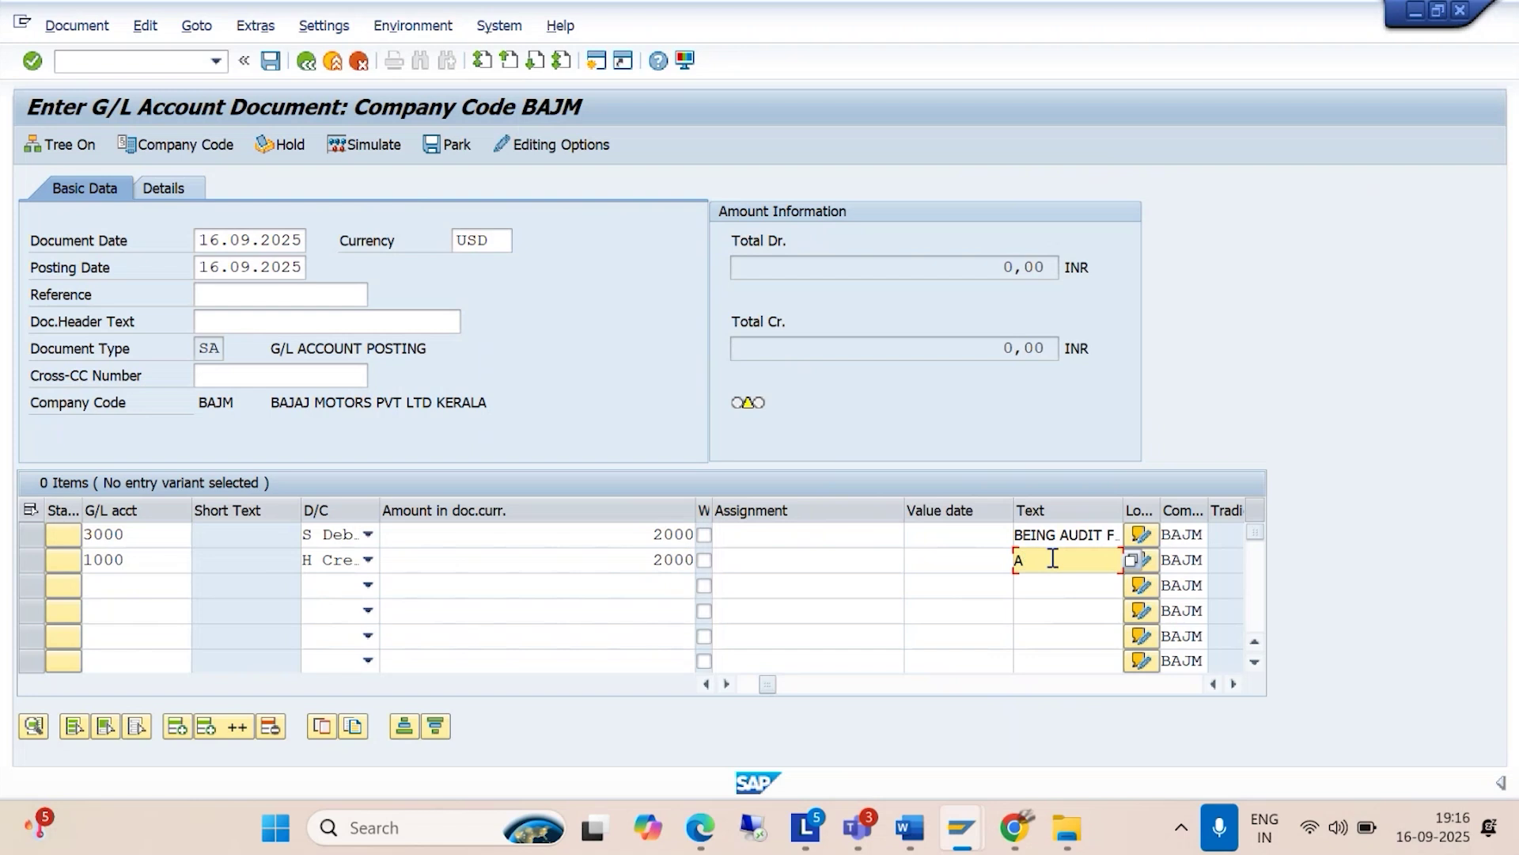
pyautogui.write('UDIT FEE PAID')
pyautogui.press('Return')
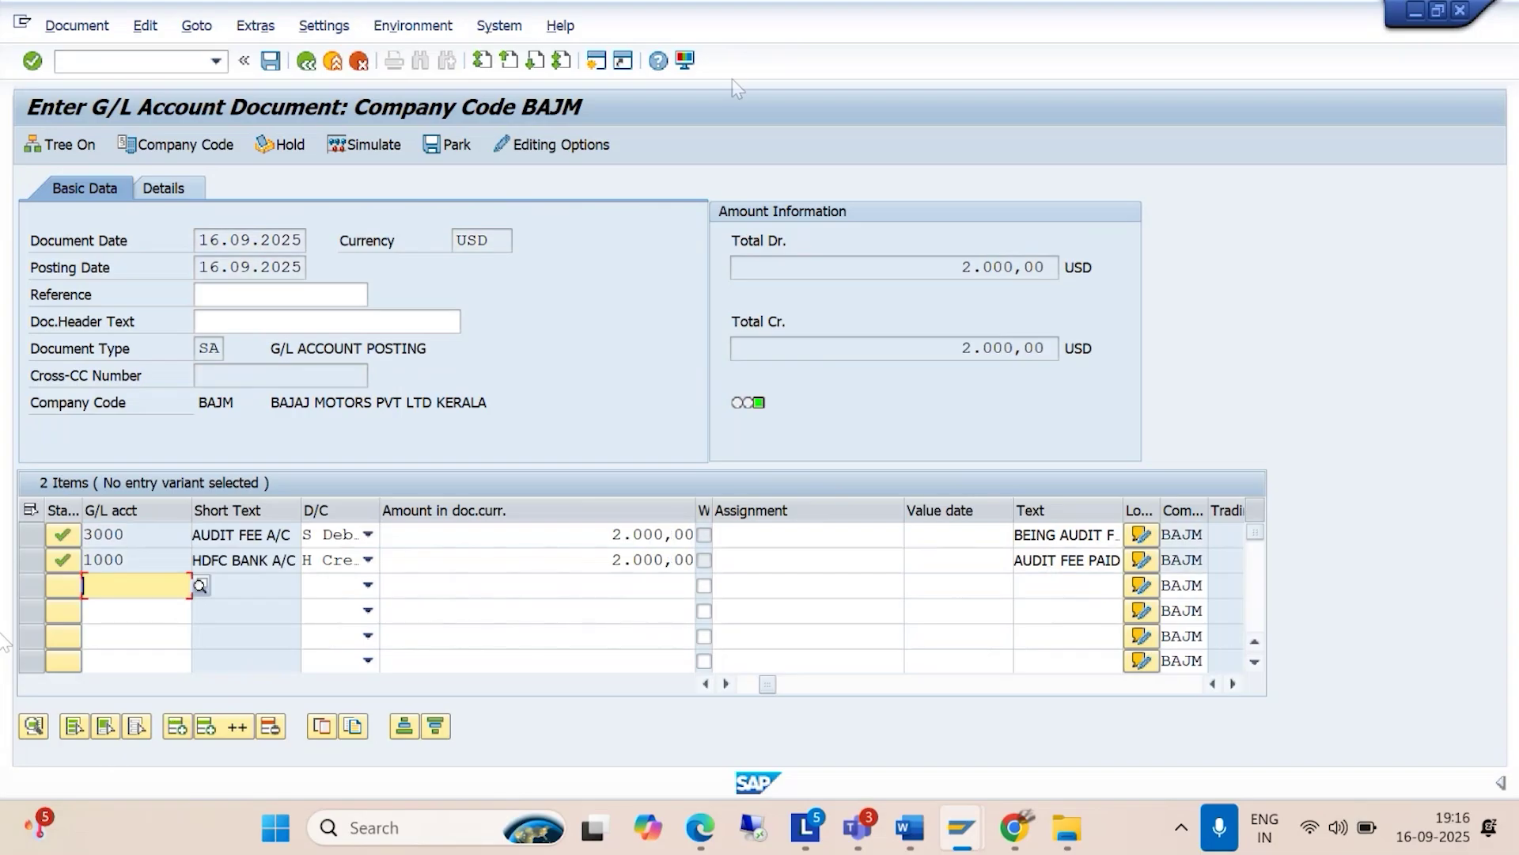
# Step: Check the exchange rate and translation date in the document's details, returning to its basic data
pyautogui.click(171, 193)
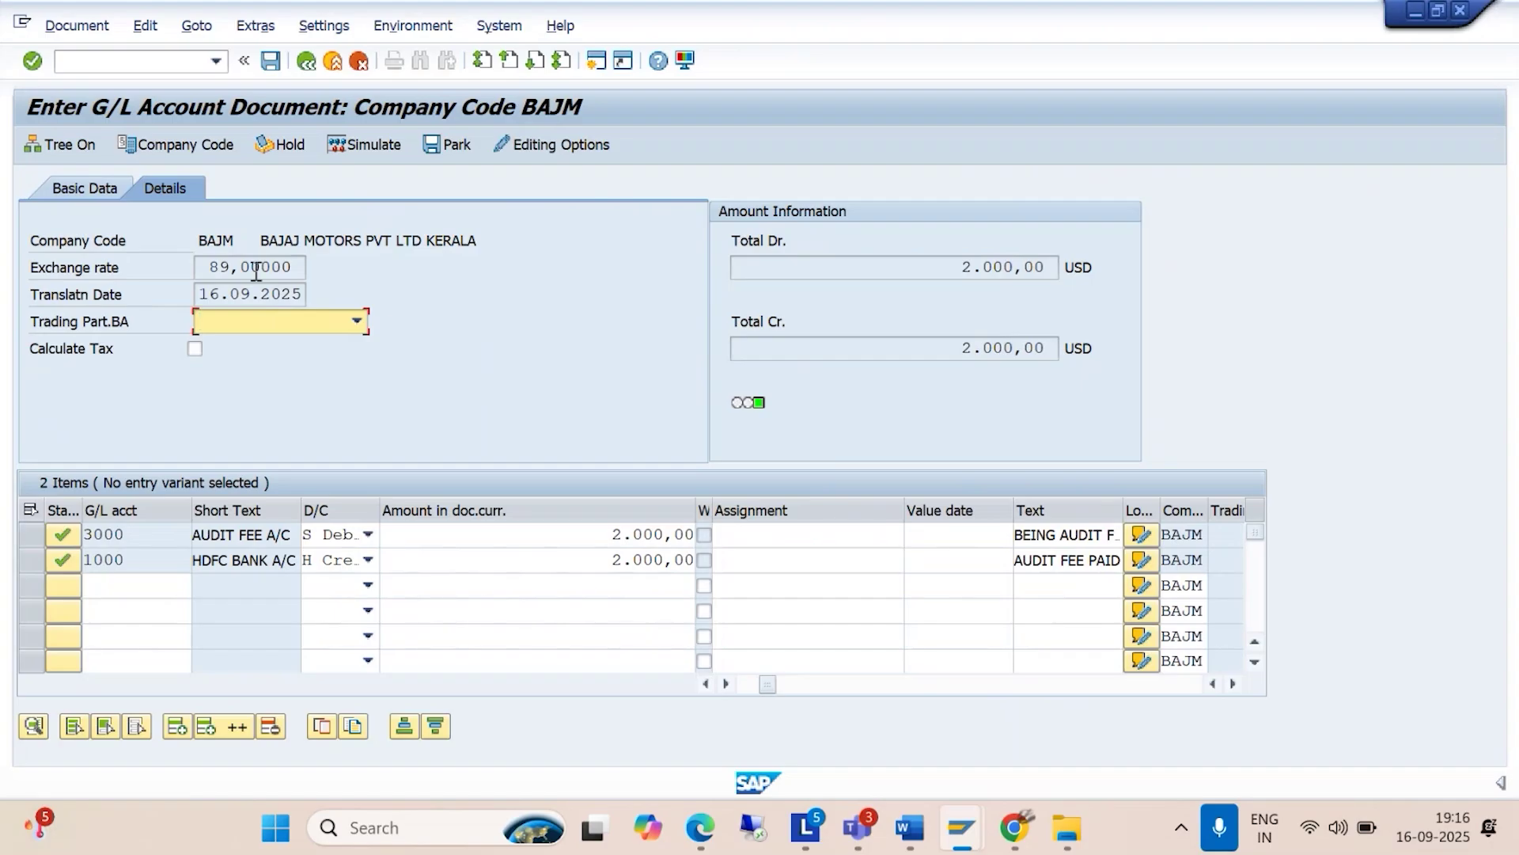
pyautogui.click(93, 191)
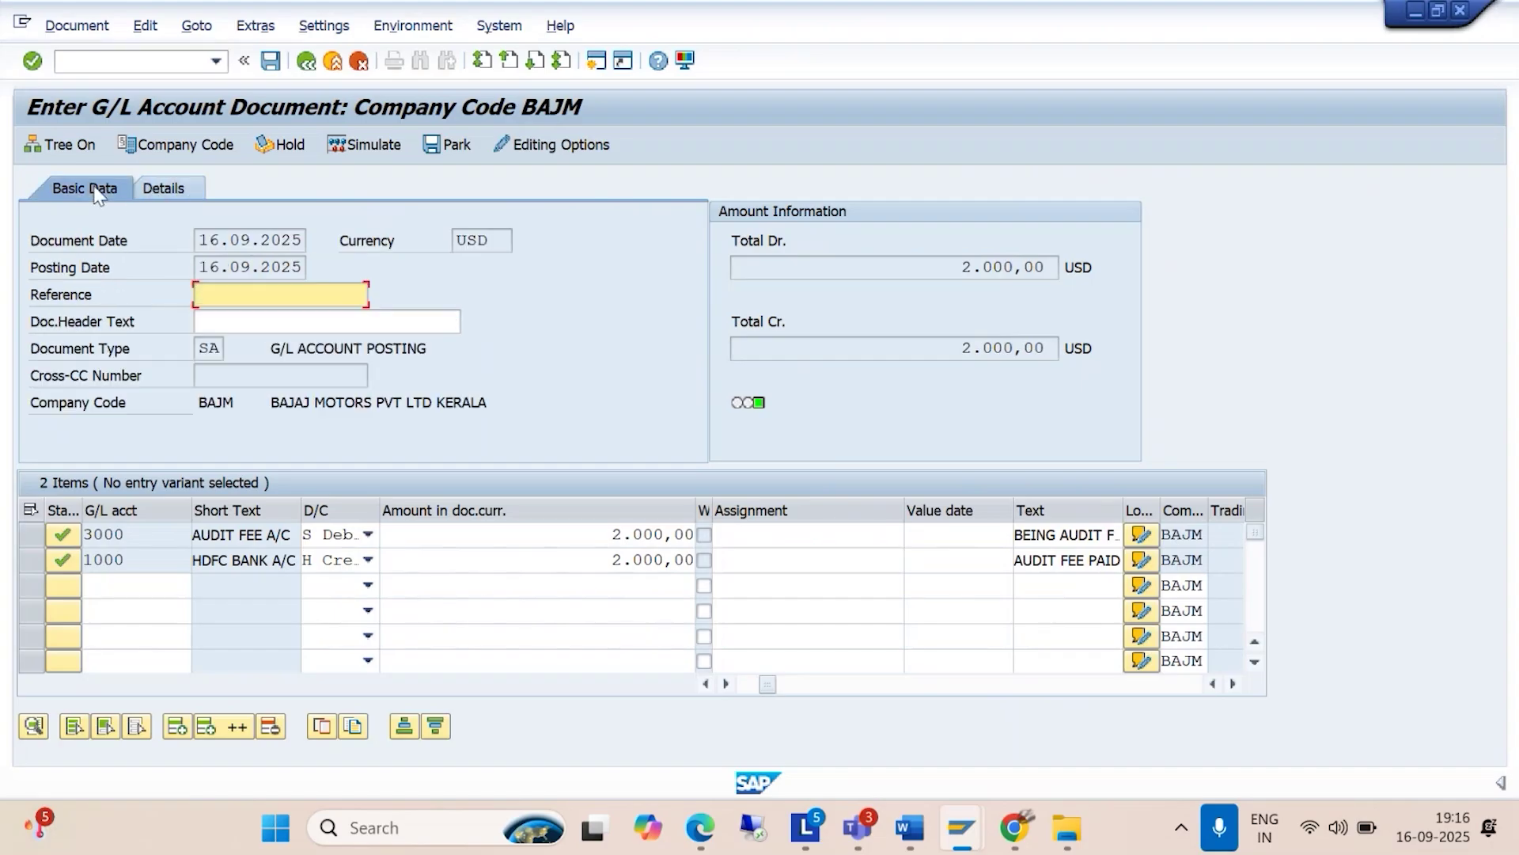
# Step: Simulate the G/L account document and post it from the document overview
pyautogui.click(76, 26)
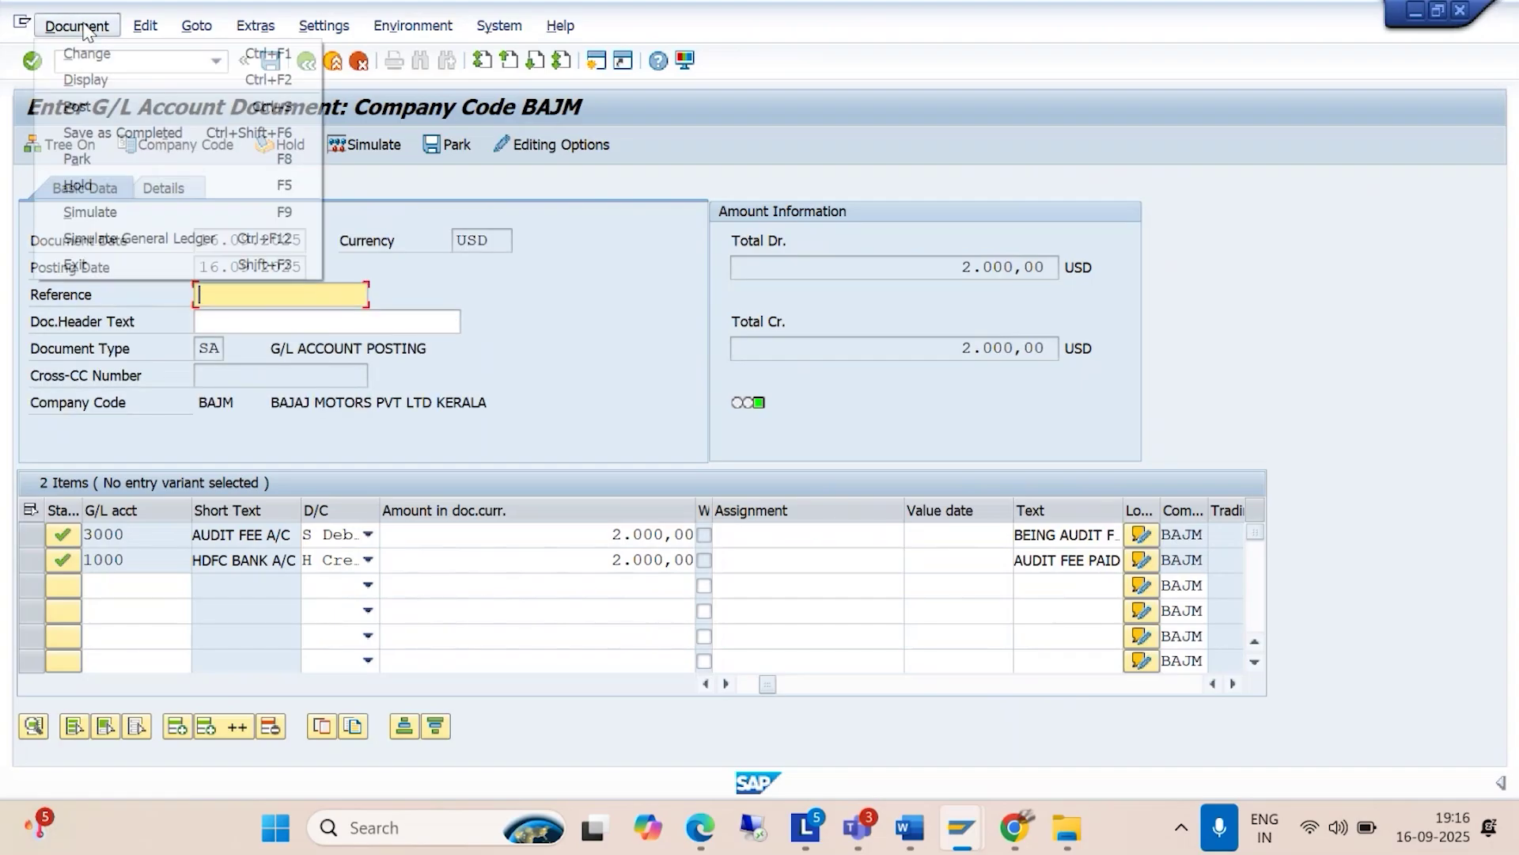
pyautogui.click(87, 213)
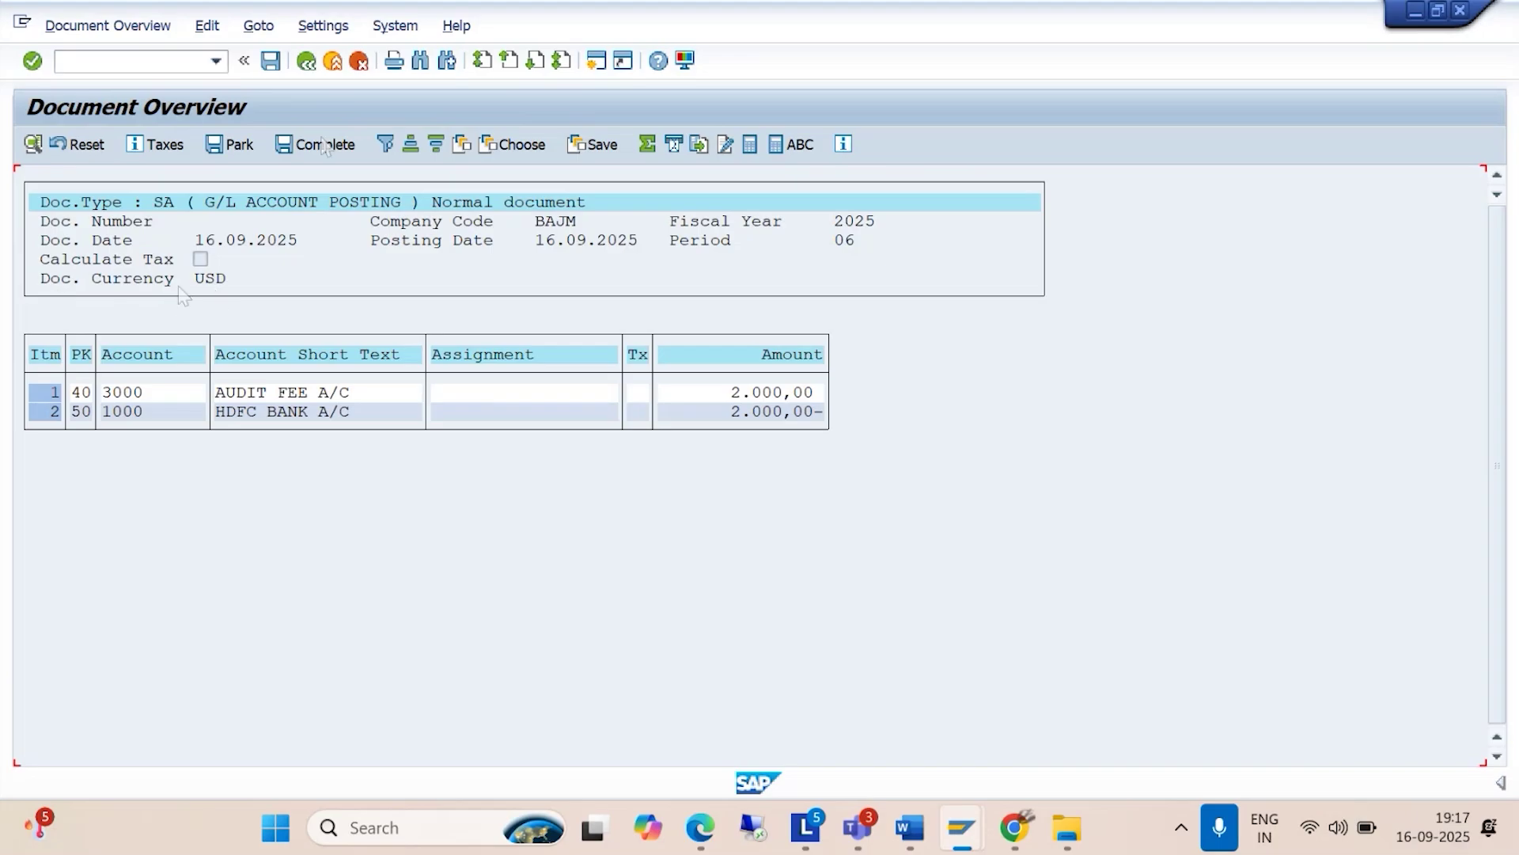
pyautogui.click(270, 61)
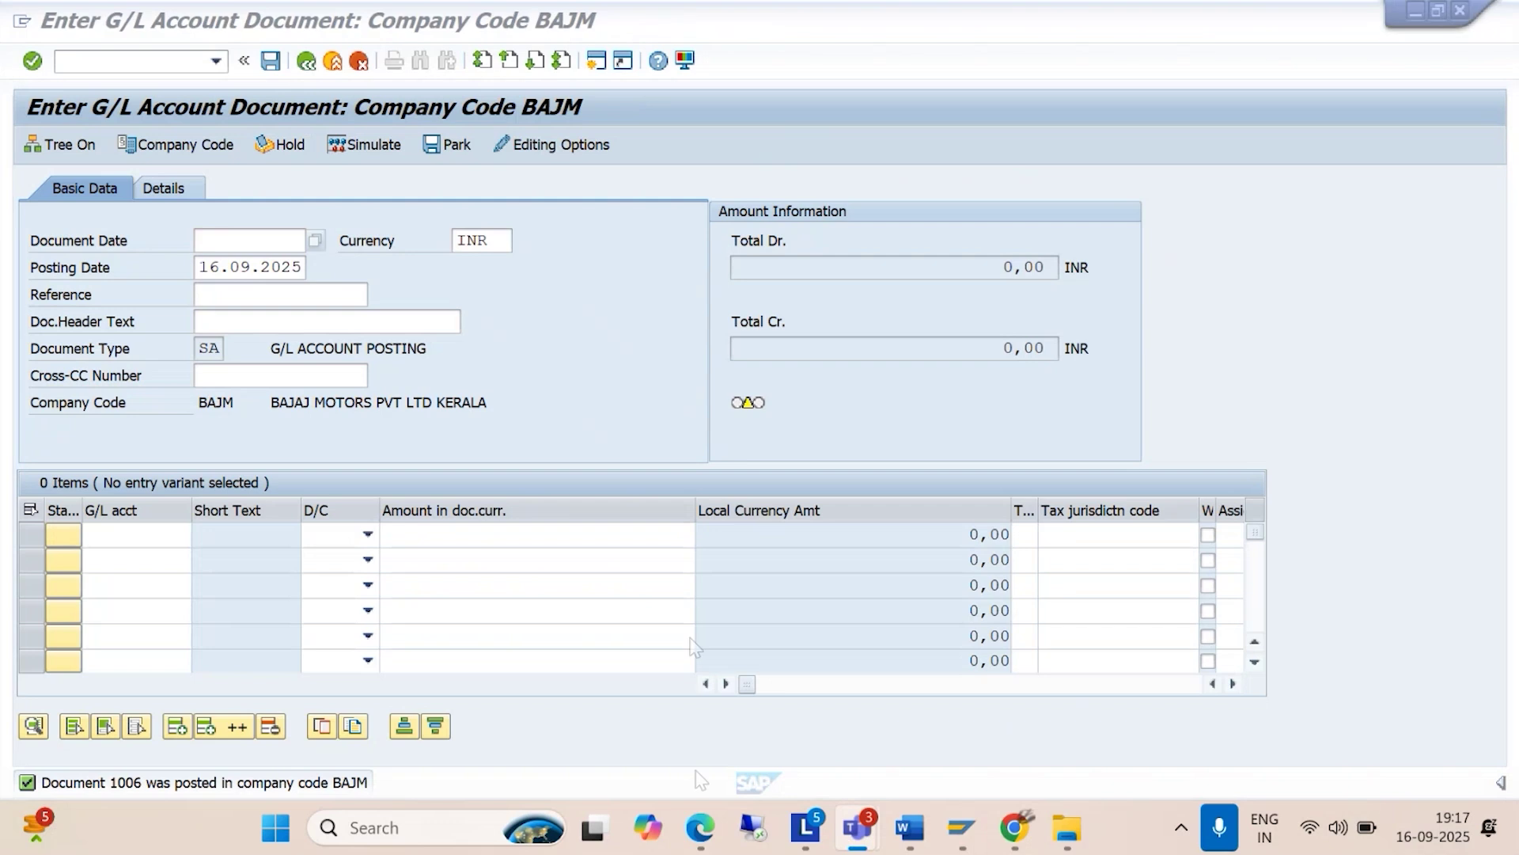
# Step: Display the open G/L line items of company code BAJM with FBL3N and open the data entry view of document 1006
pyautogui.click(90, 55)
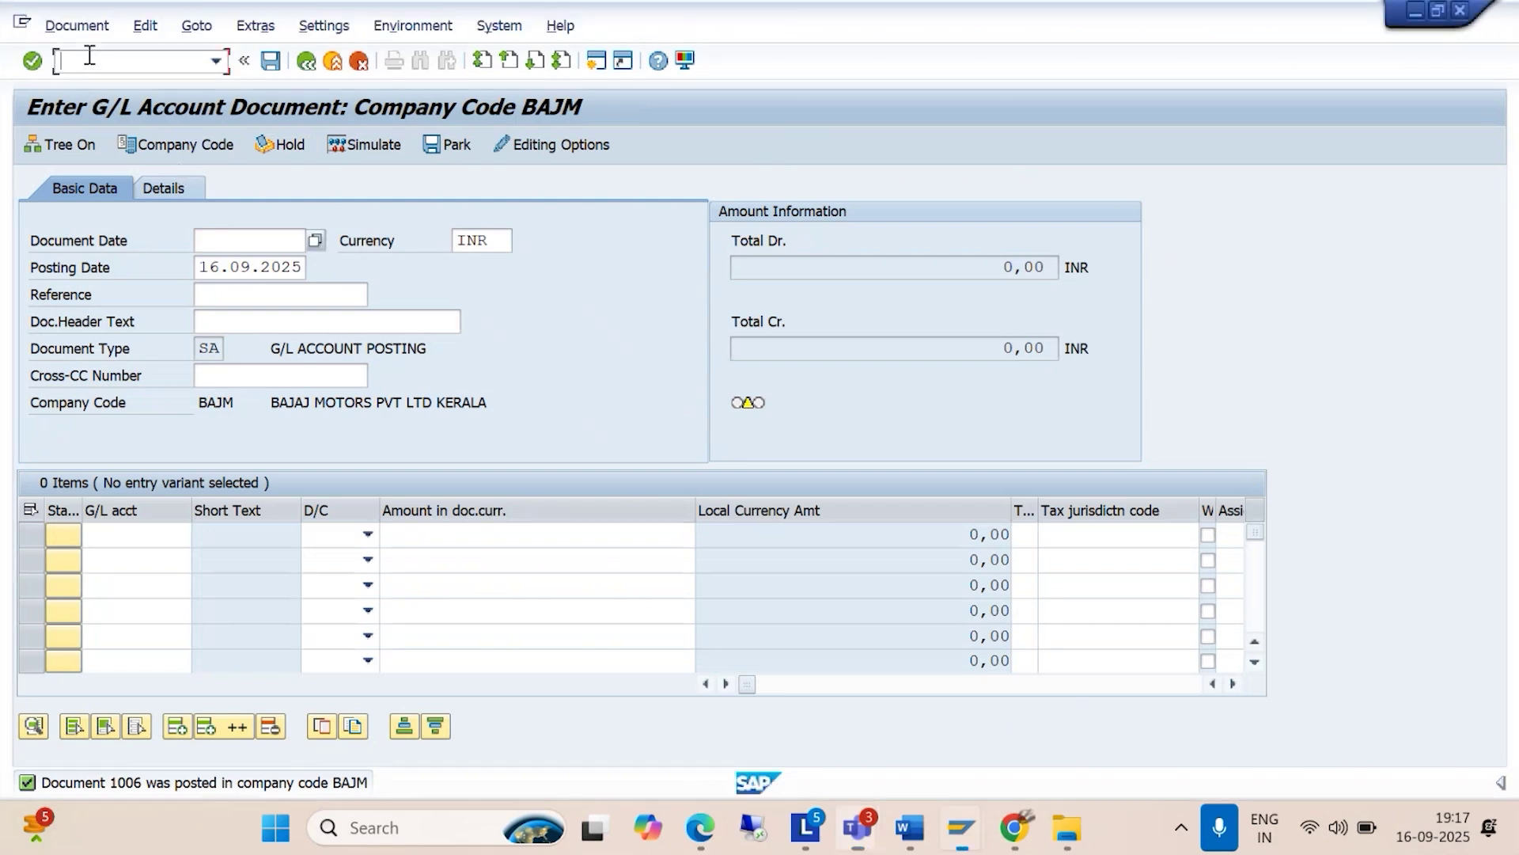
pyautogui.write('/N')
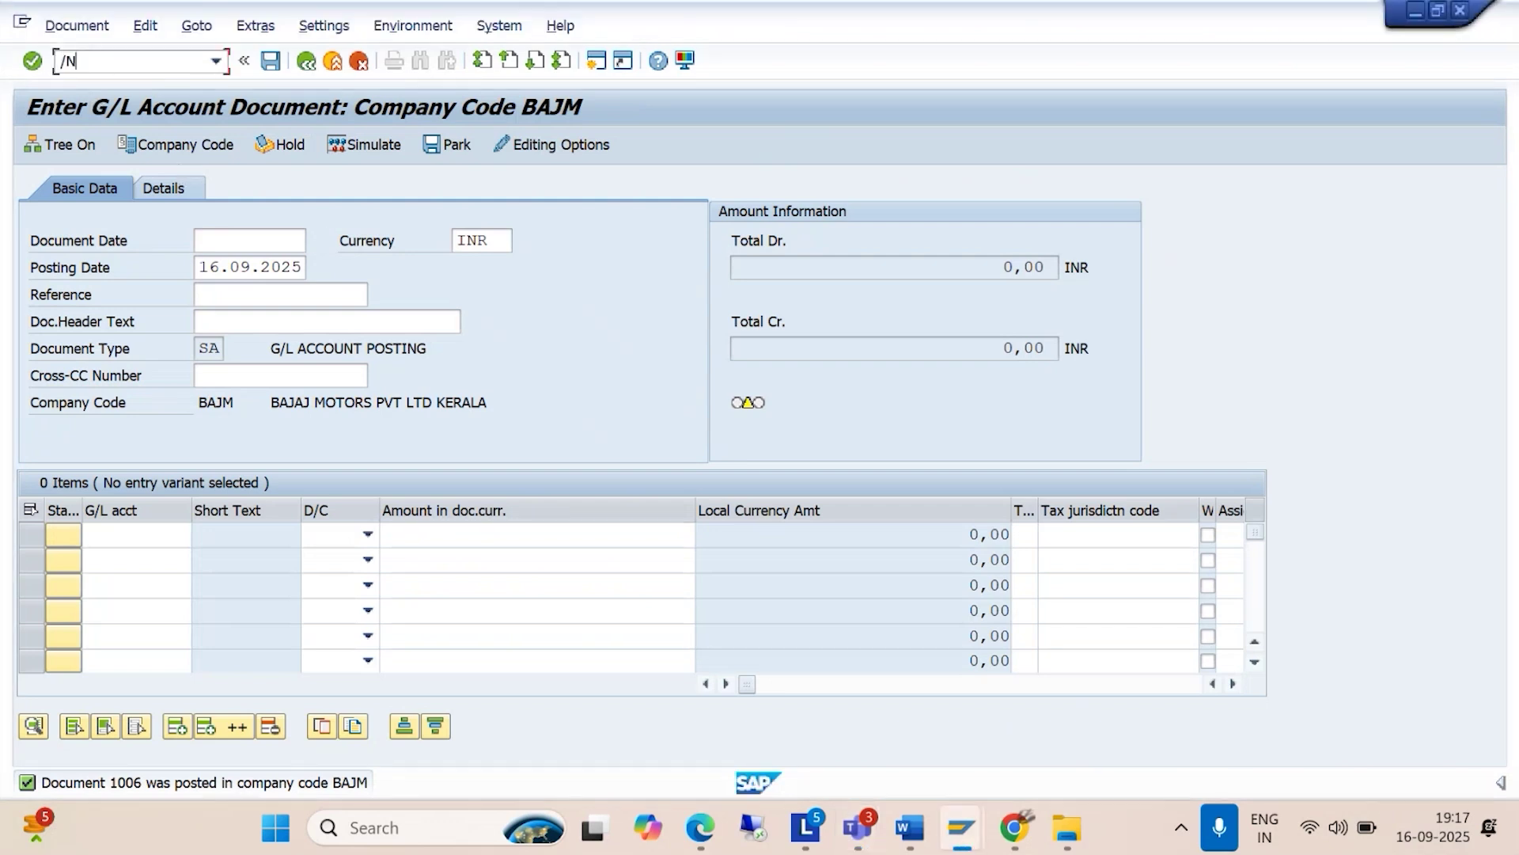
pyautogui.write('FBL3N')
pyautogui.press('Return')
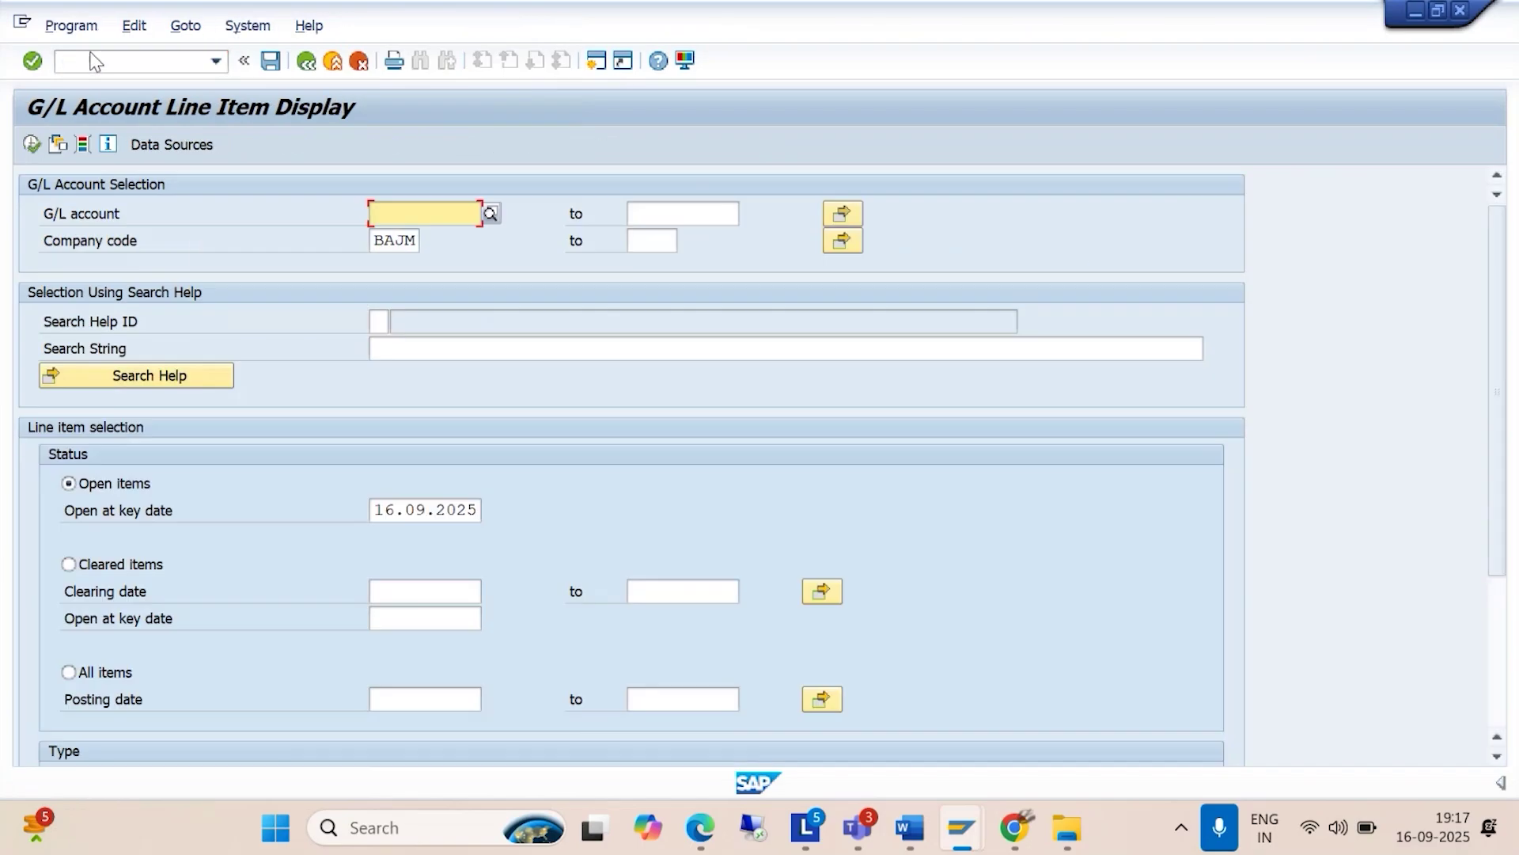
pyautogui.click(32, 145)
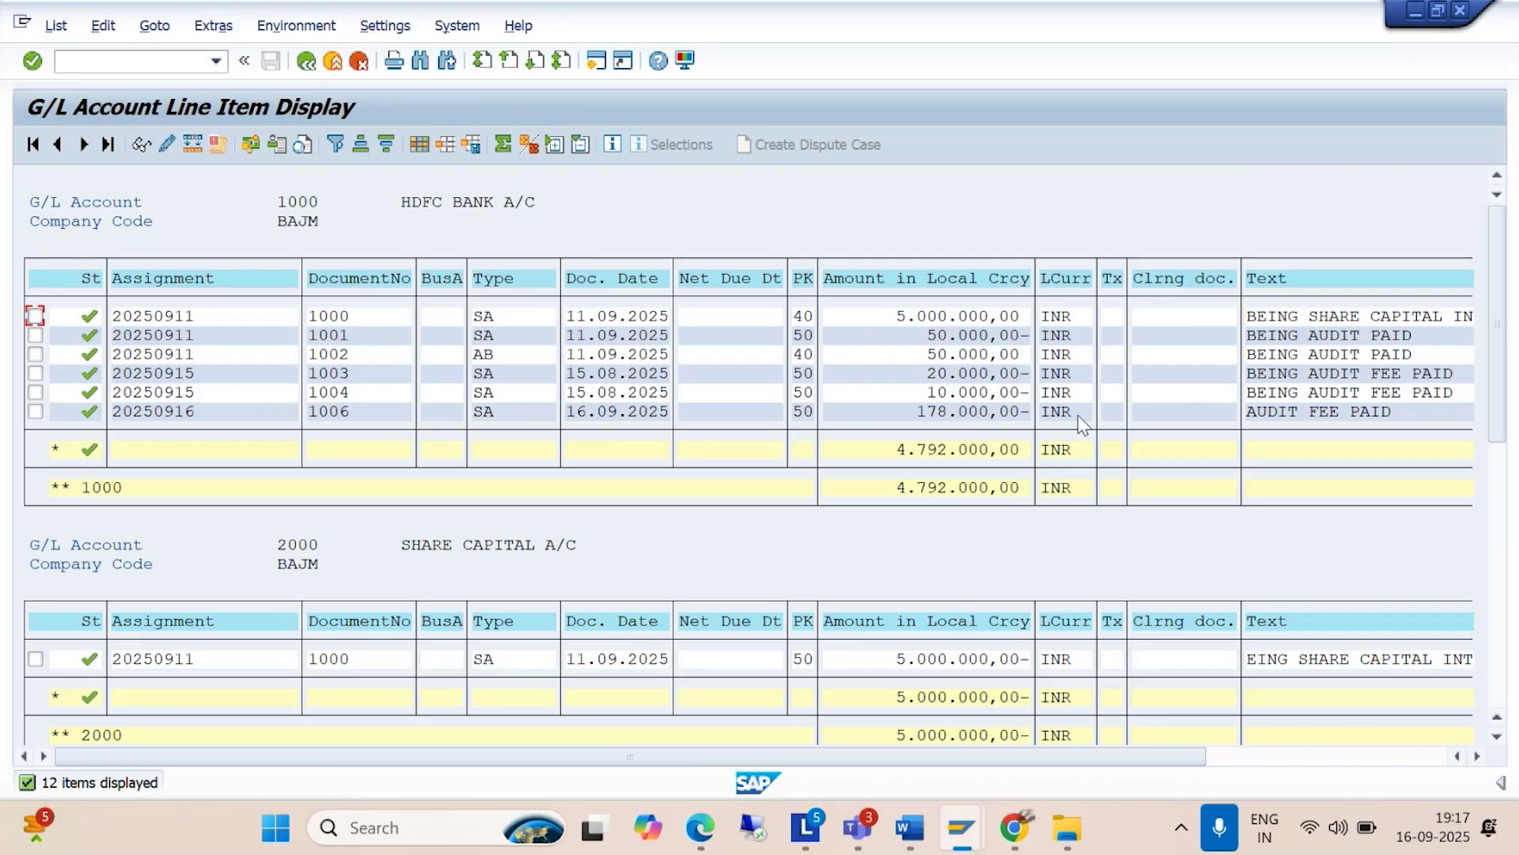
pyautogui.doubleClick(639, 414)
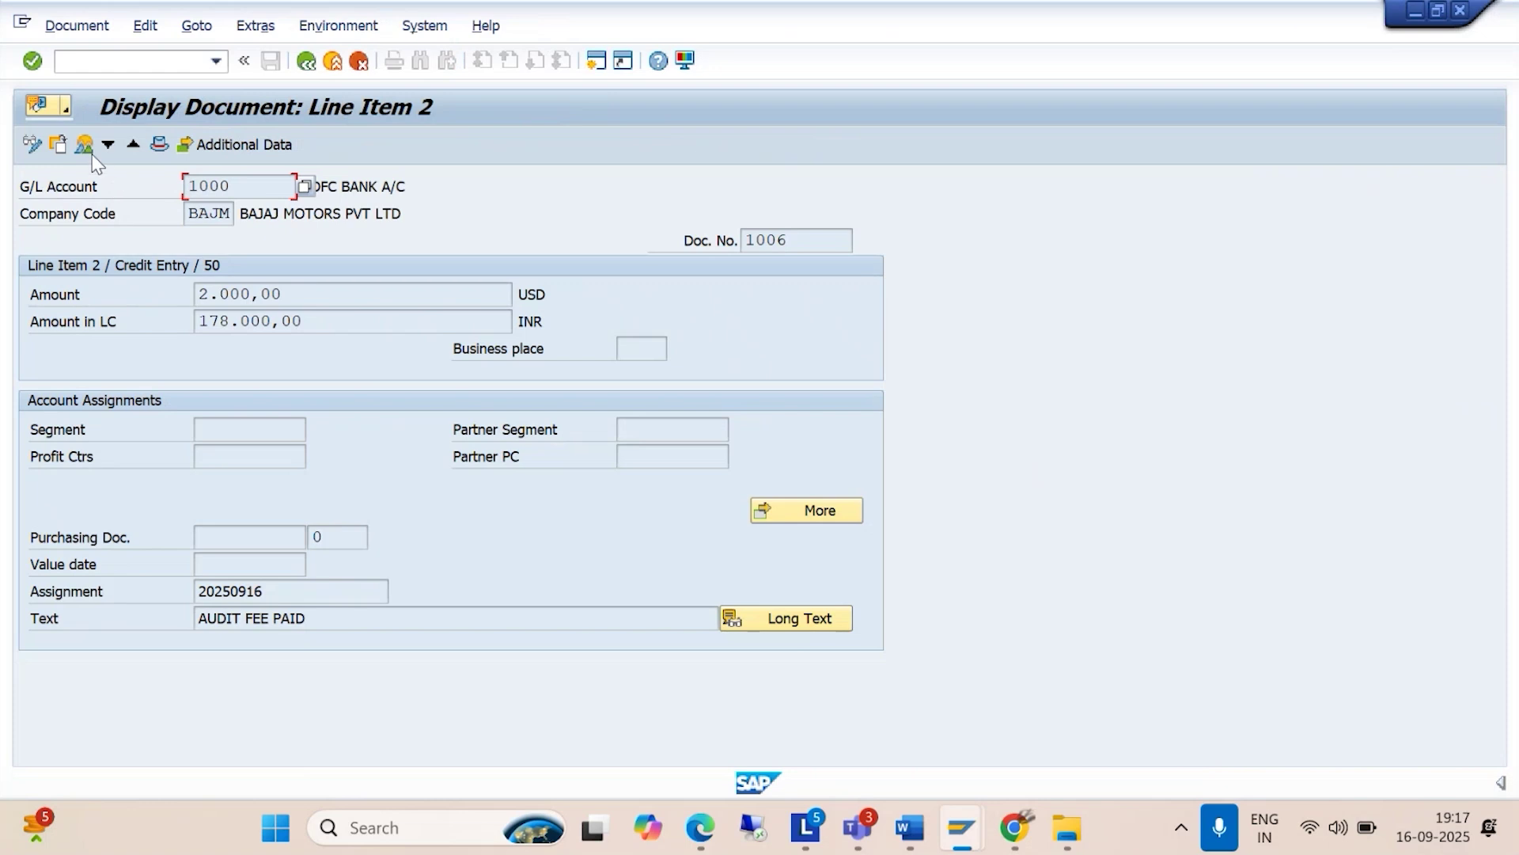
pyautogui.click(85, 146)
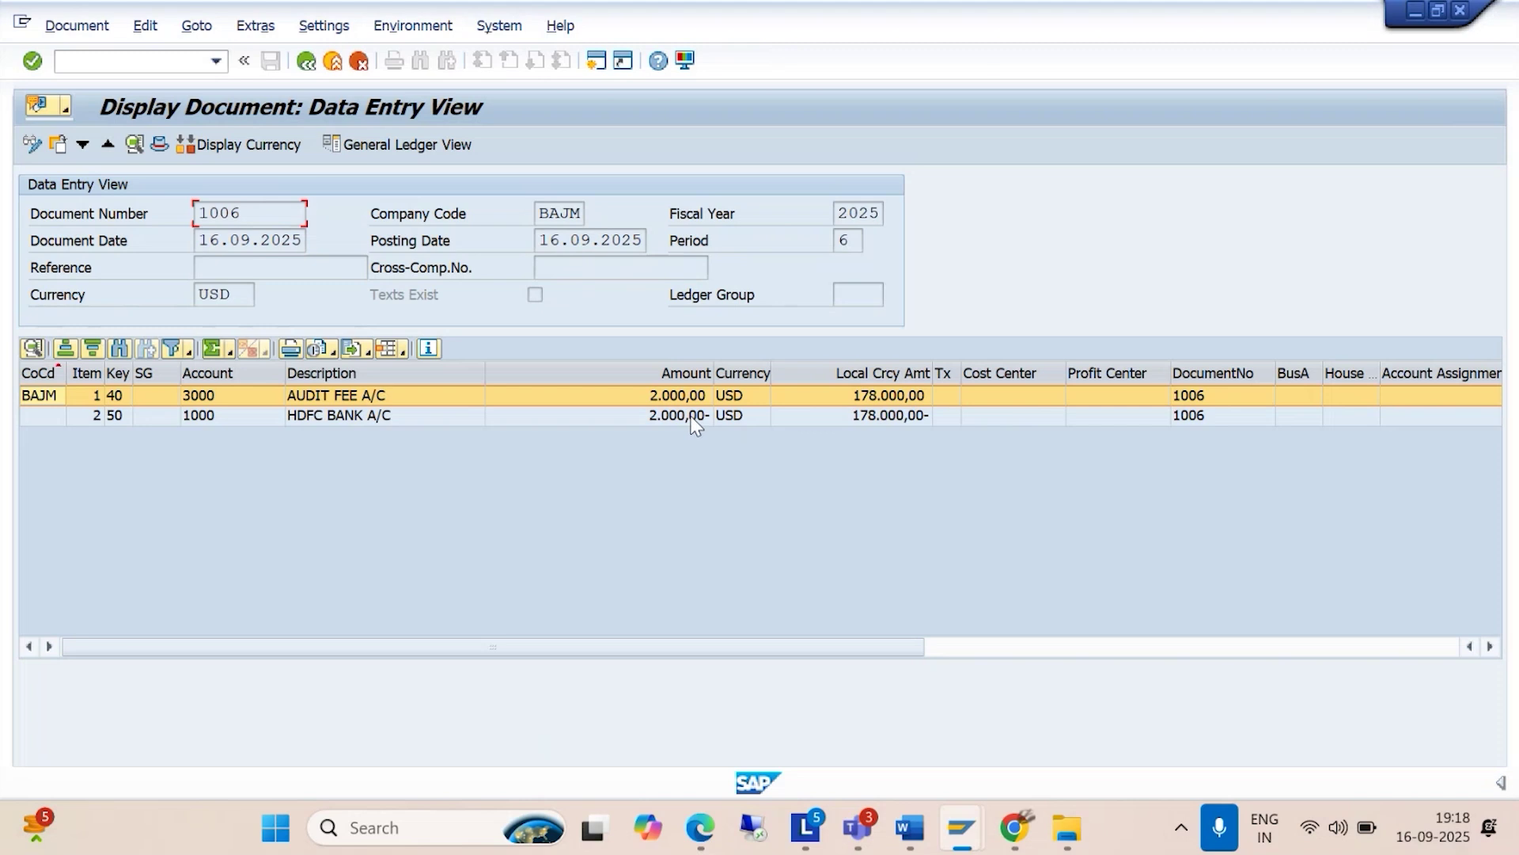
pyautogui.click(277, 827)
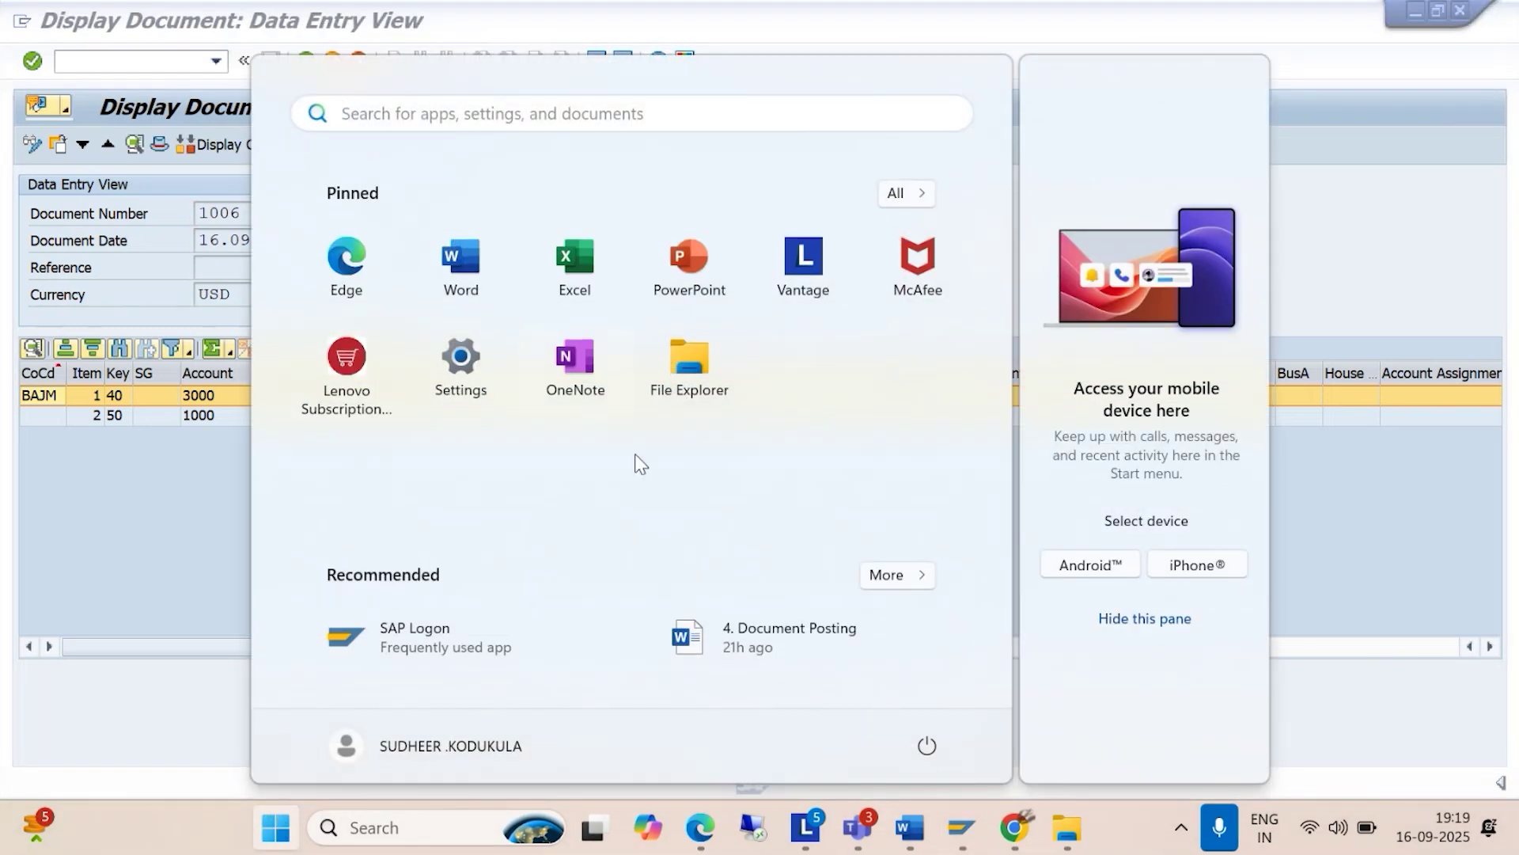
pyautogui.click(1366, 228)
pyautogui.click(361, 827)
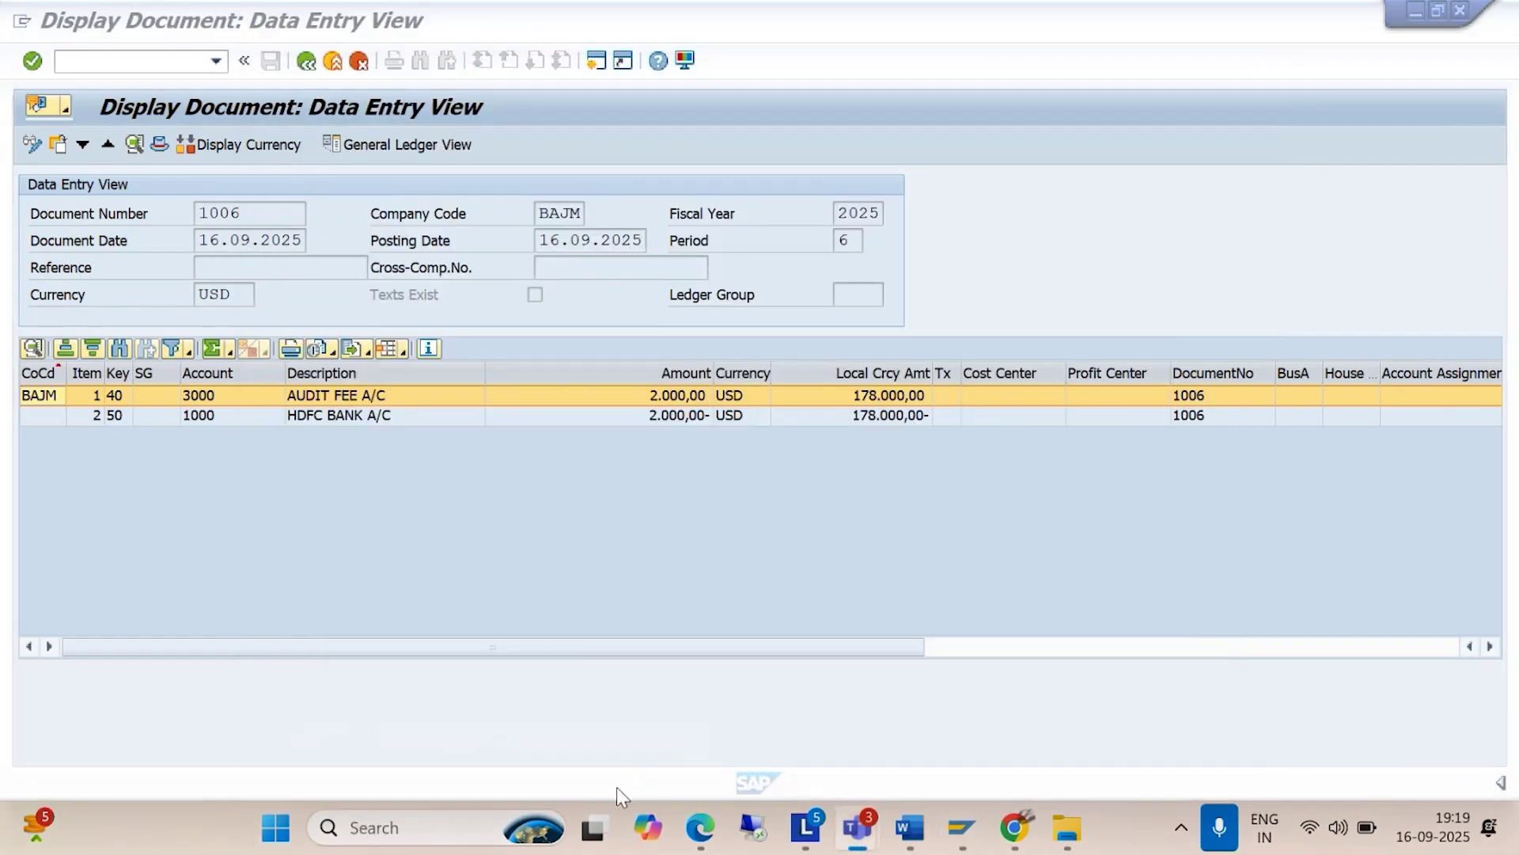
# Step: Find the Calculator app on the computer and open it over the displayed document
pyautogui.click(423, 831)
pyautogui.write('CA')
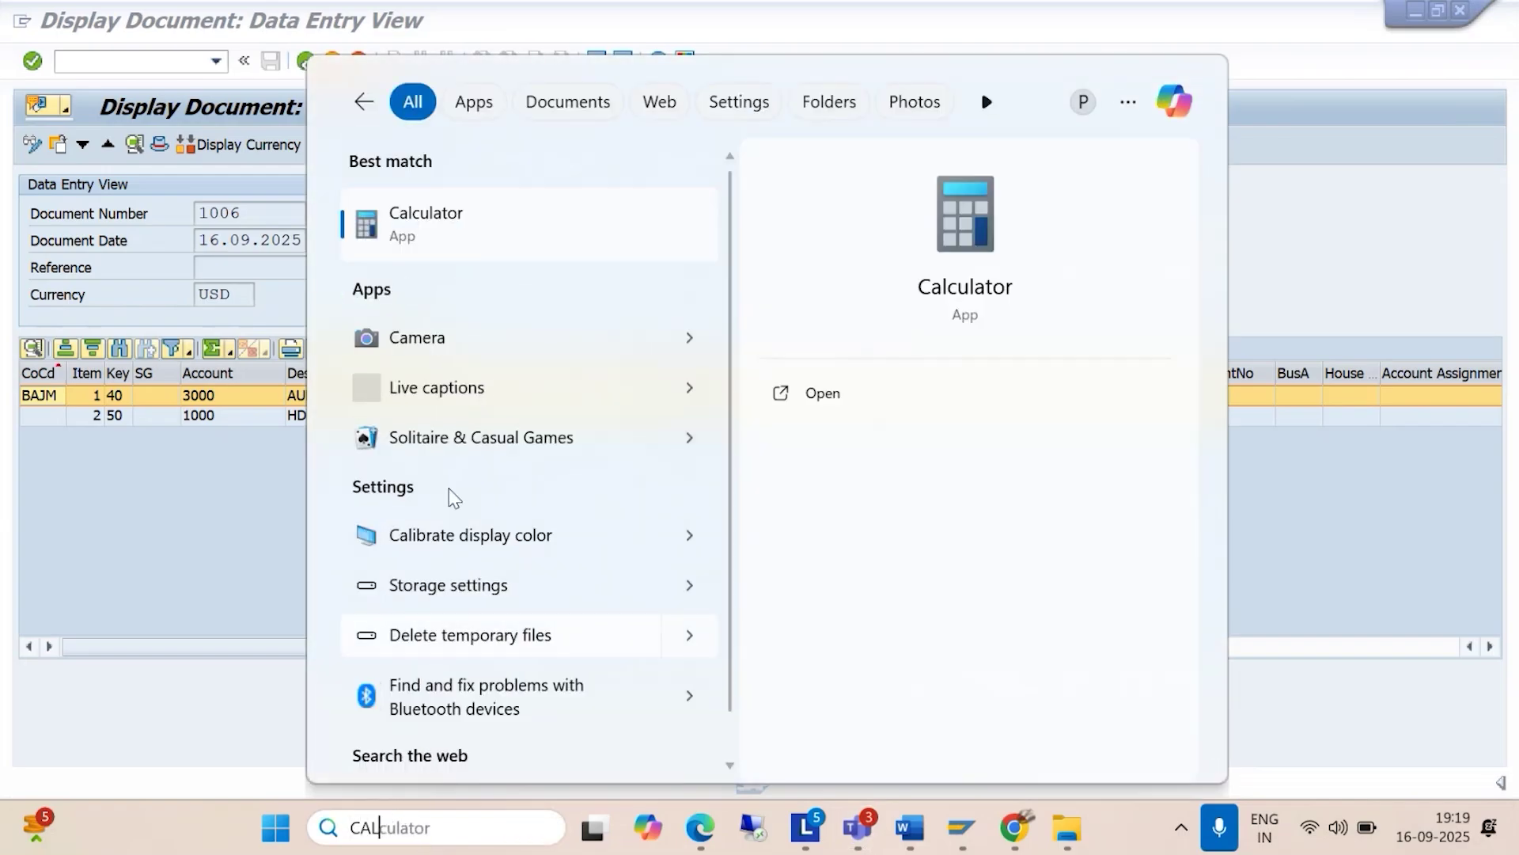
pyautogui.write('L')
pyautogui.click(451, 231)
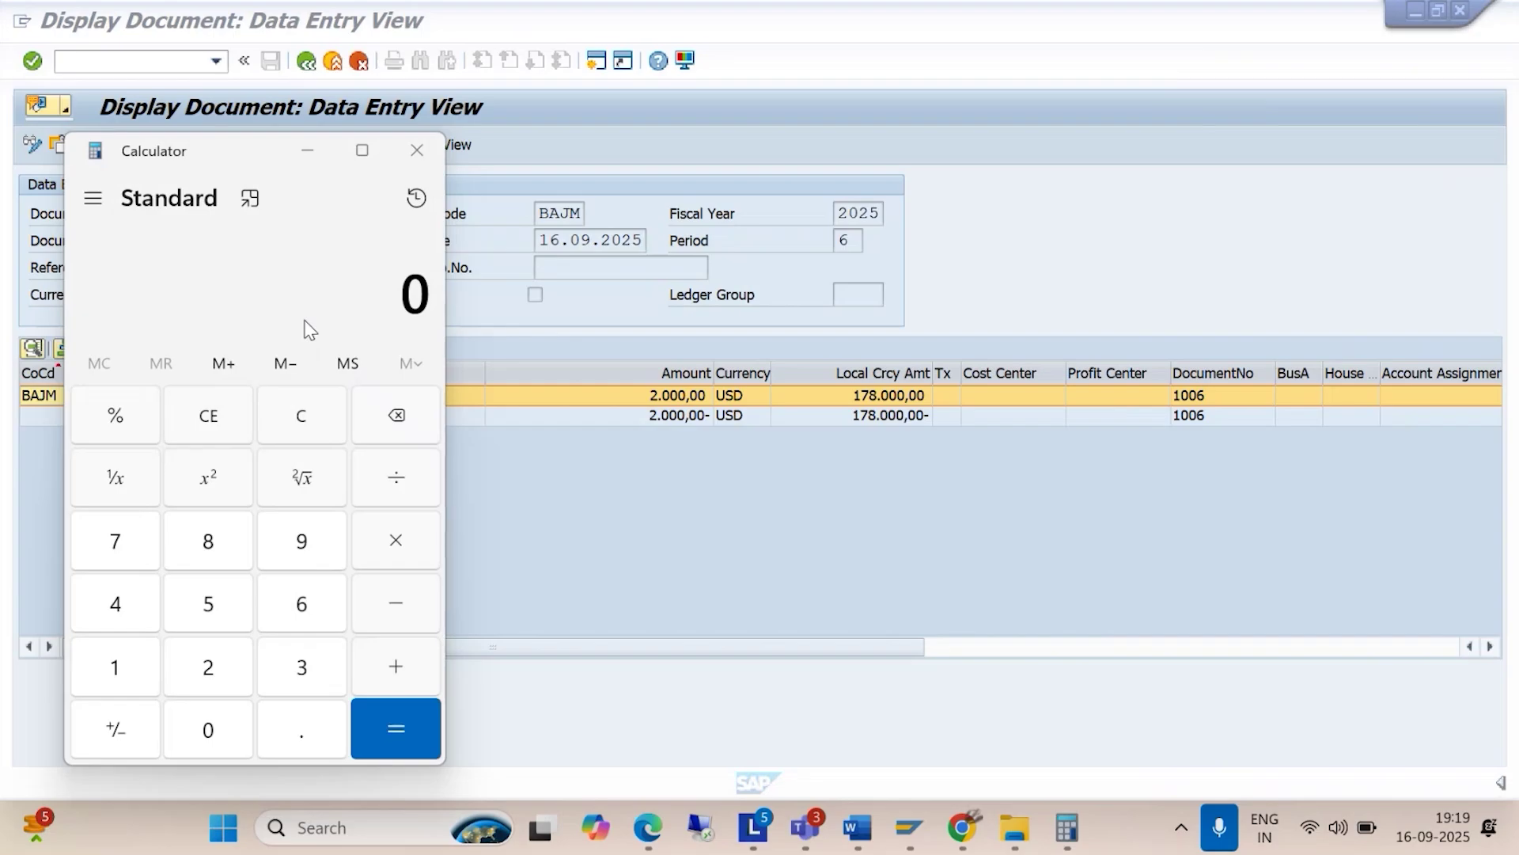
# Step: Multiply 2,000 by 89 in the calculator to check the local currency amount, then close the calculator
pyautogui.click(226, 421)
pyautogui.write('2')
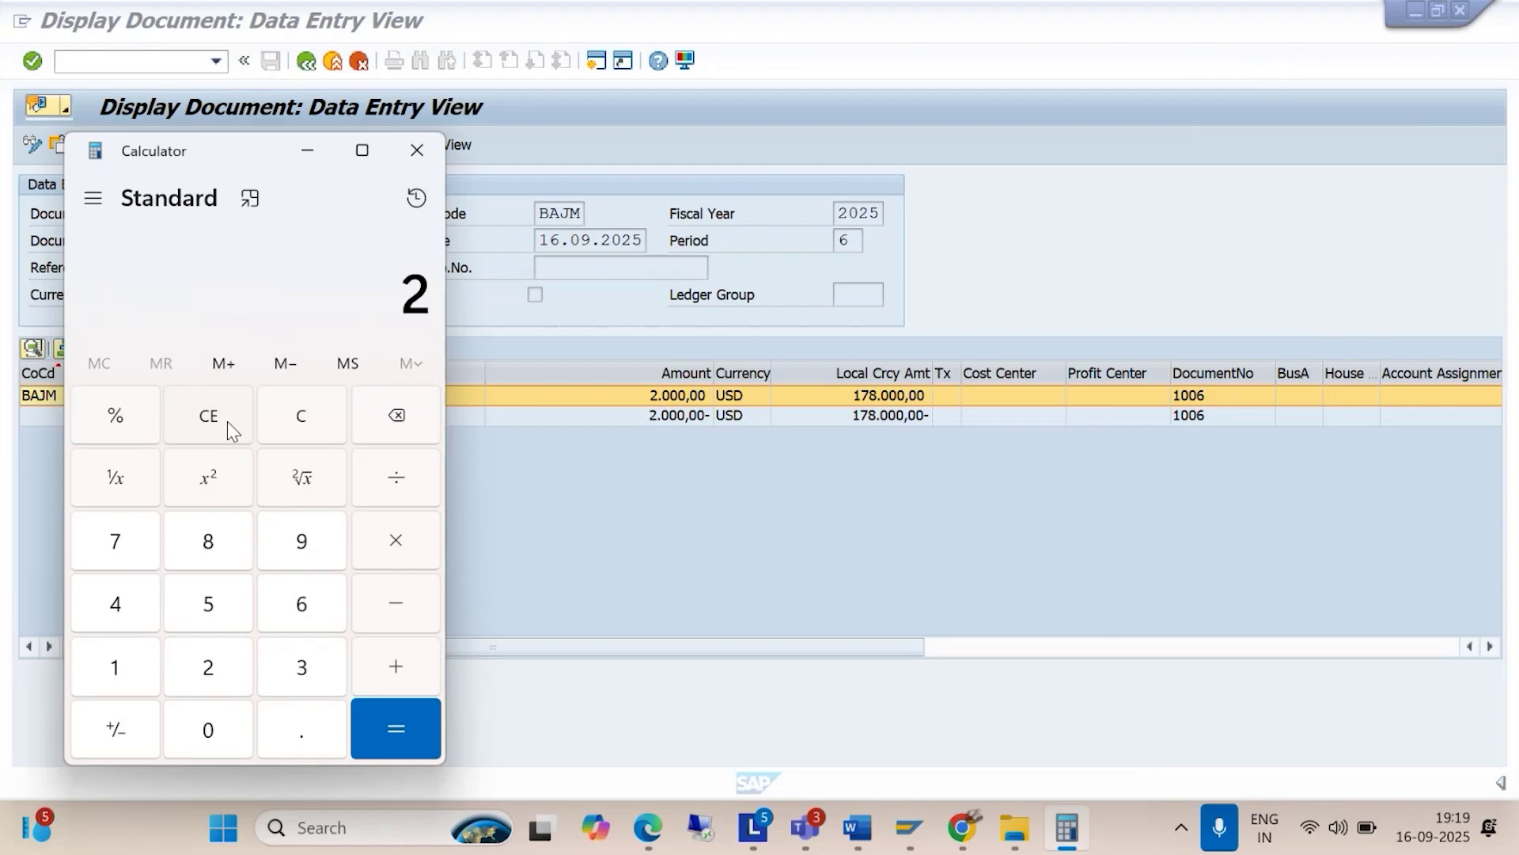
pyautogui.write(',000')
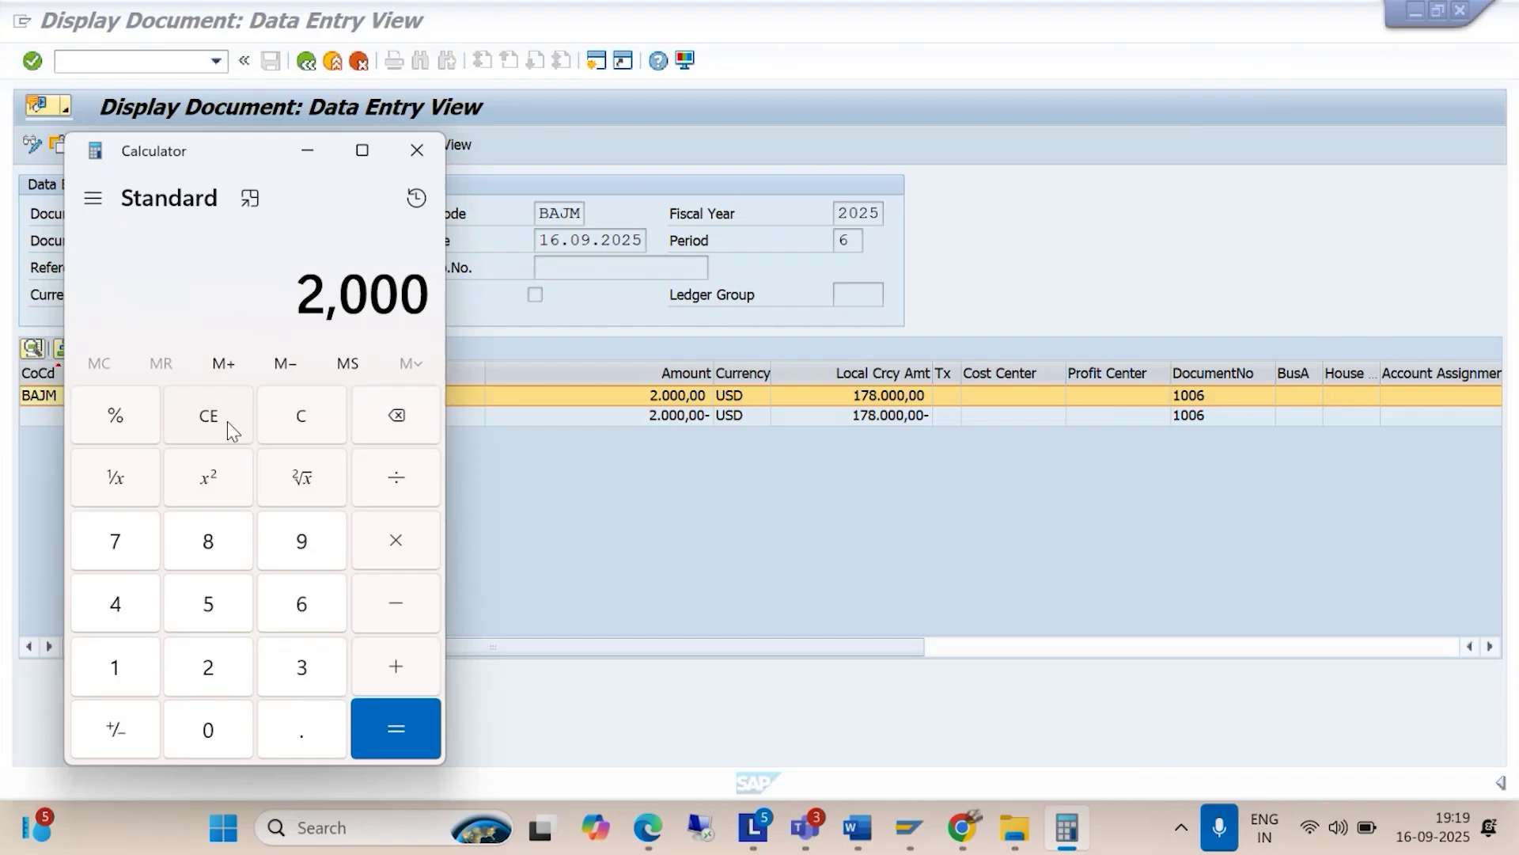
pyautogui.press('*')
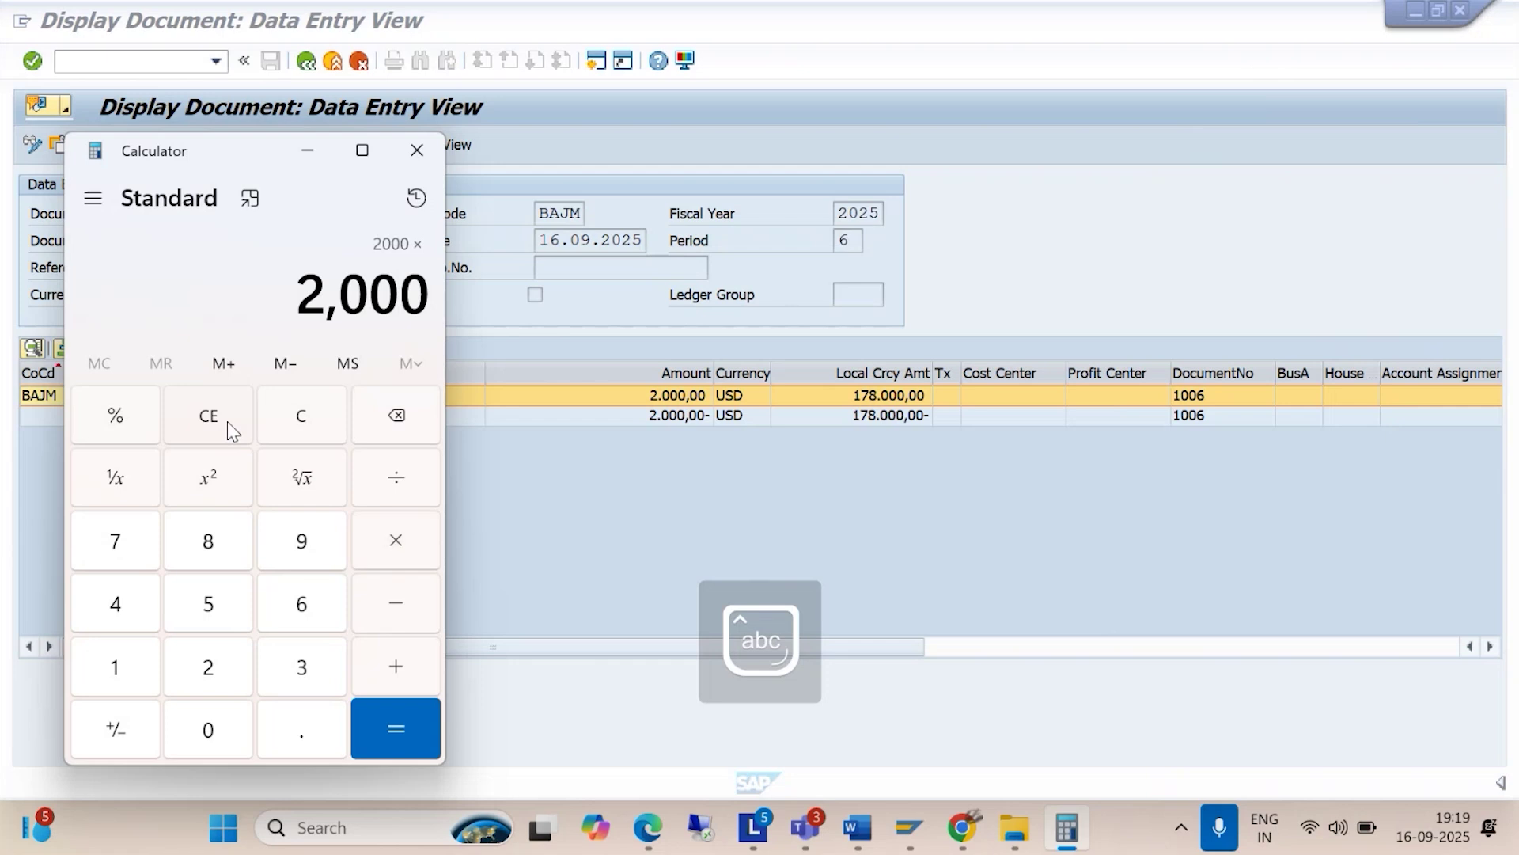
pyautogui.write('89')
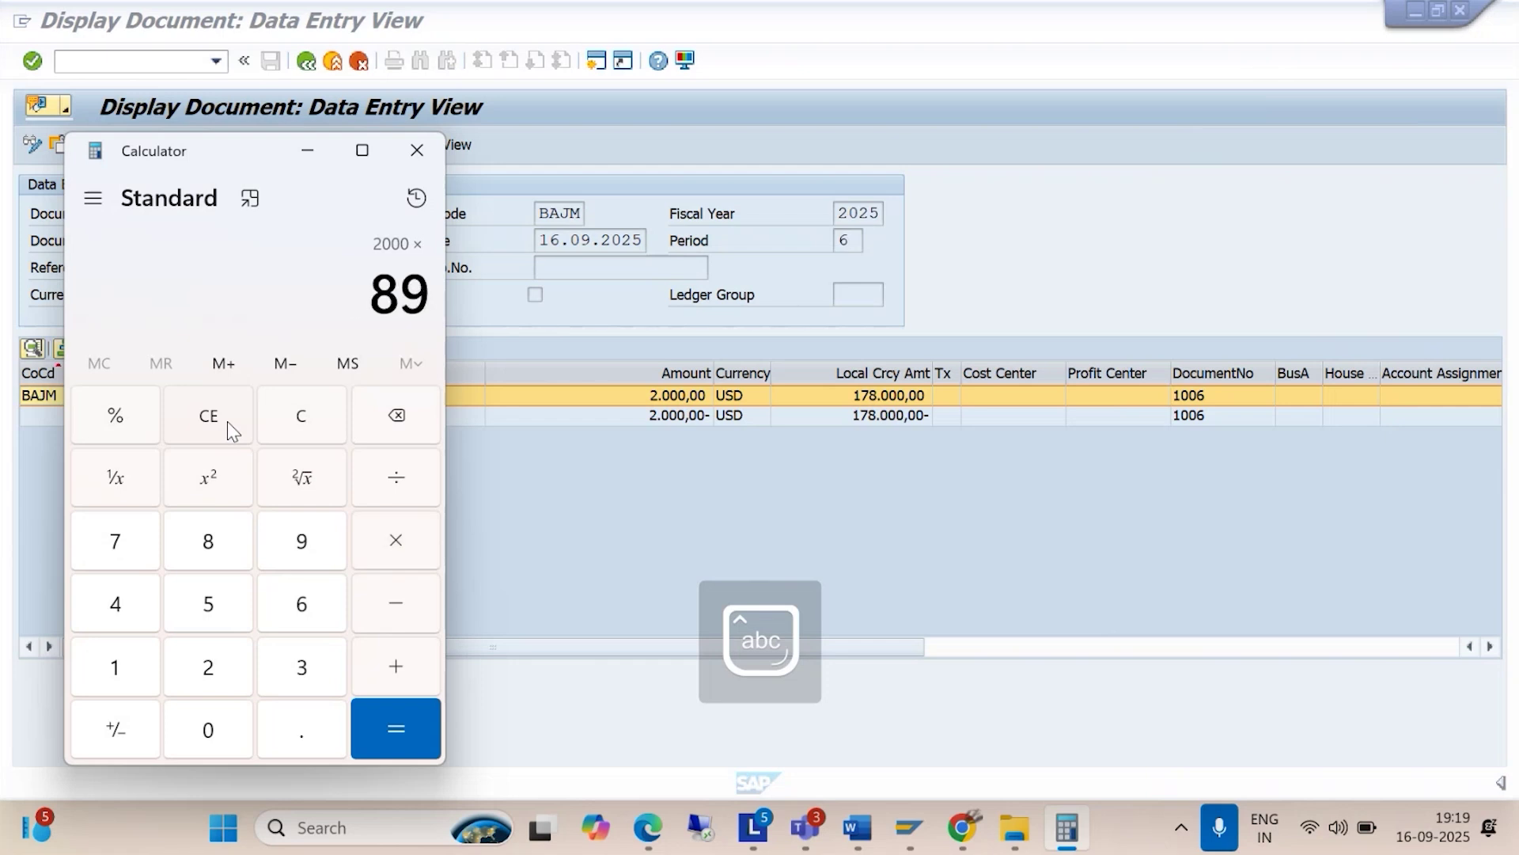
pyautogui.press('Return')
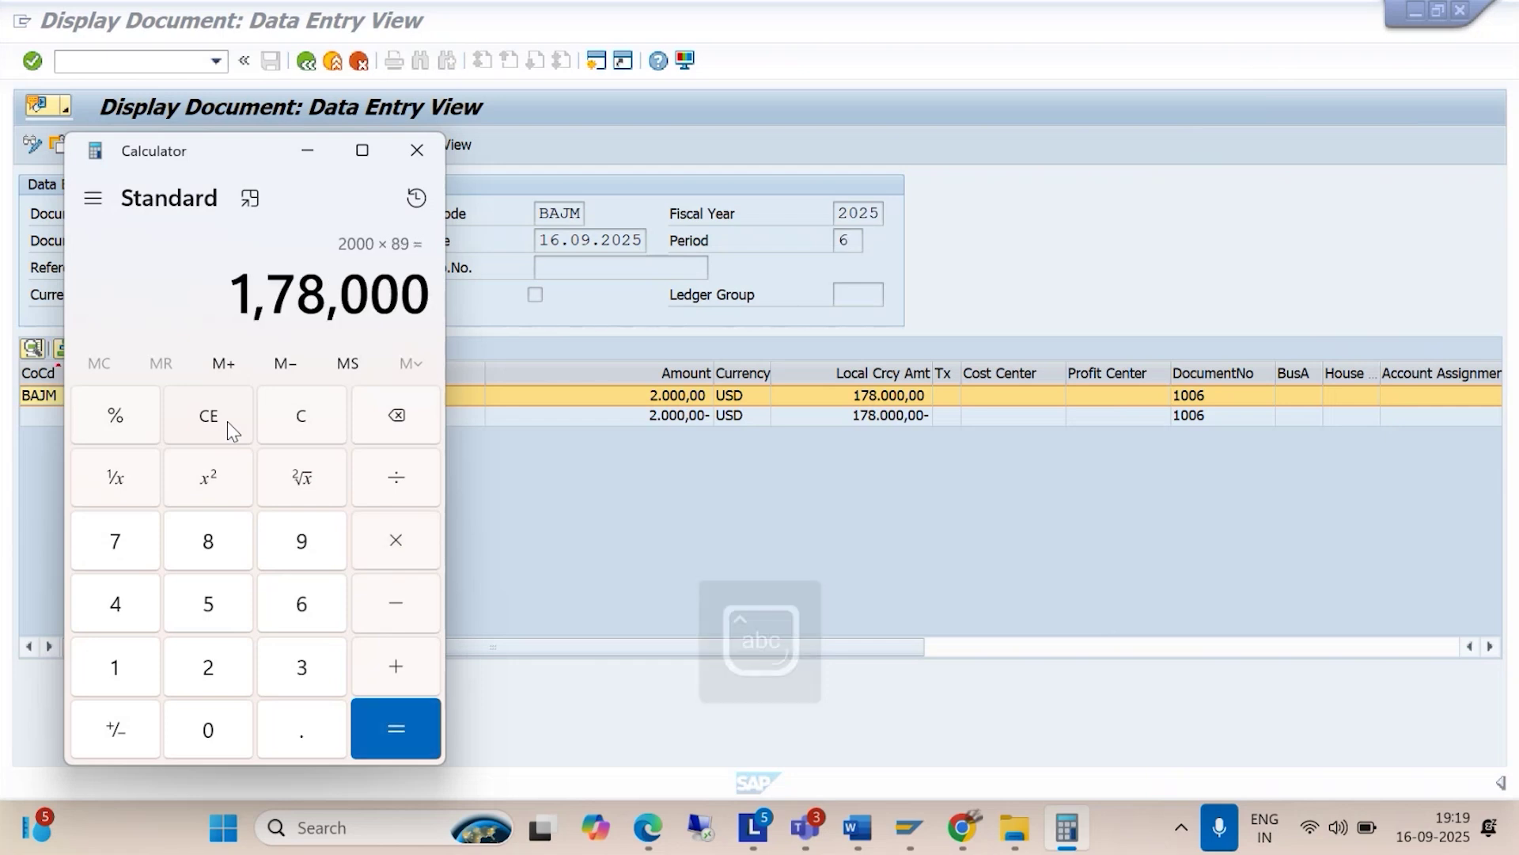
pyautogui.click(413, 152)
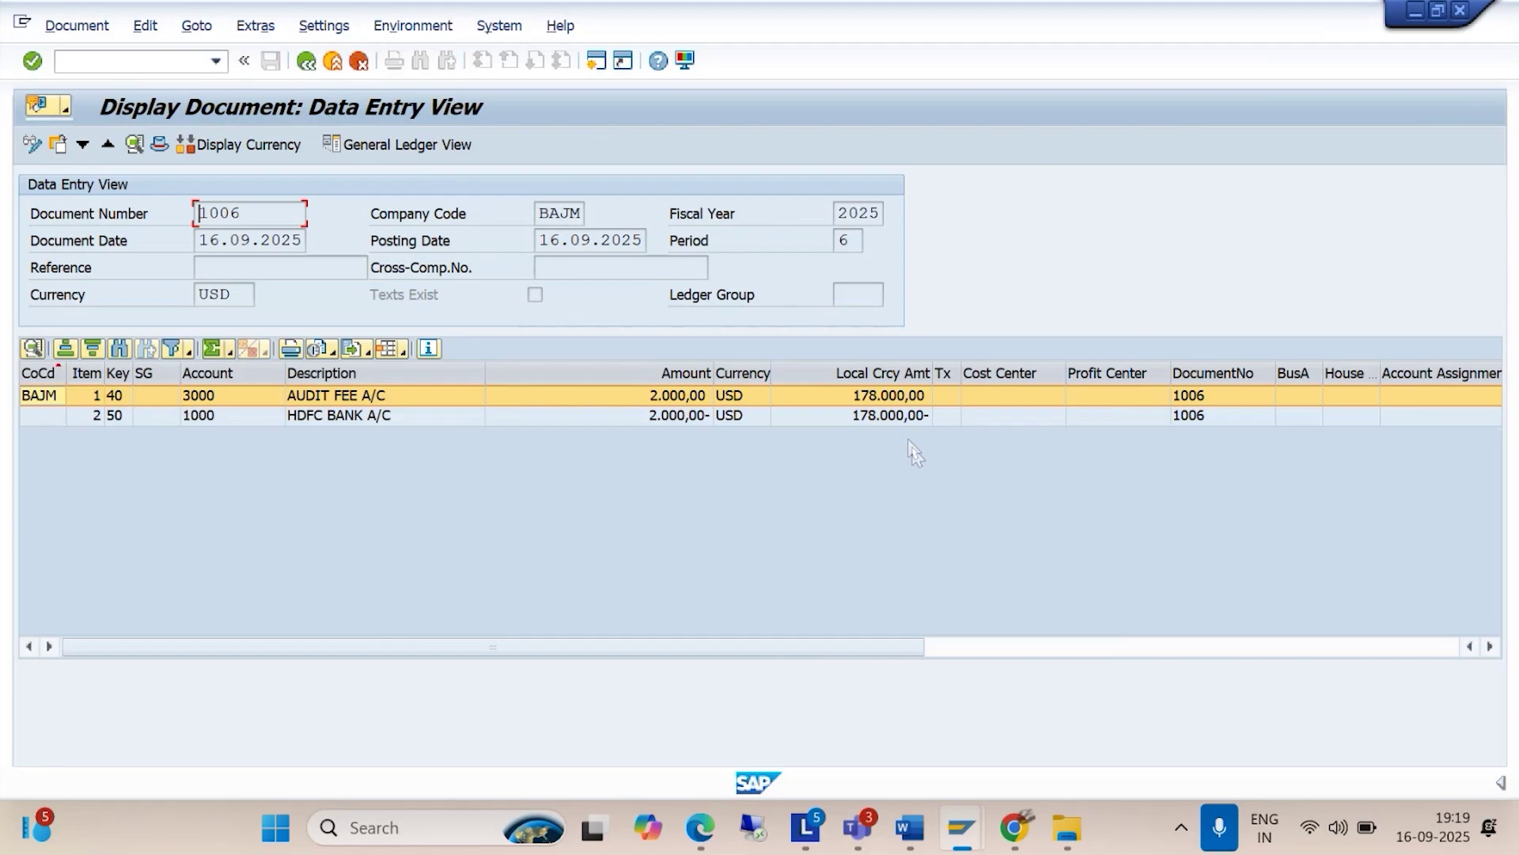
# Step: Display the G/L account balance of account 1000 in company code BAJM for fiscal year 2025
pyautogui.click(92, 61)
pyautogui.write('/nfaglb0')
pyautogui.press('Return')
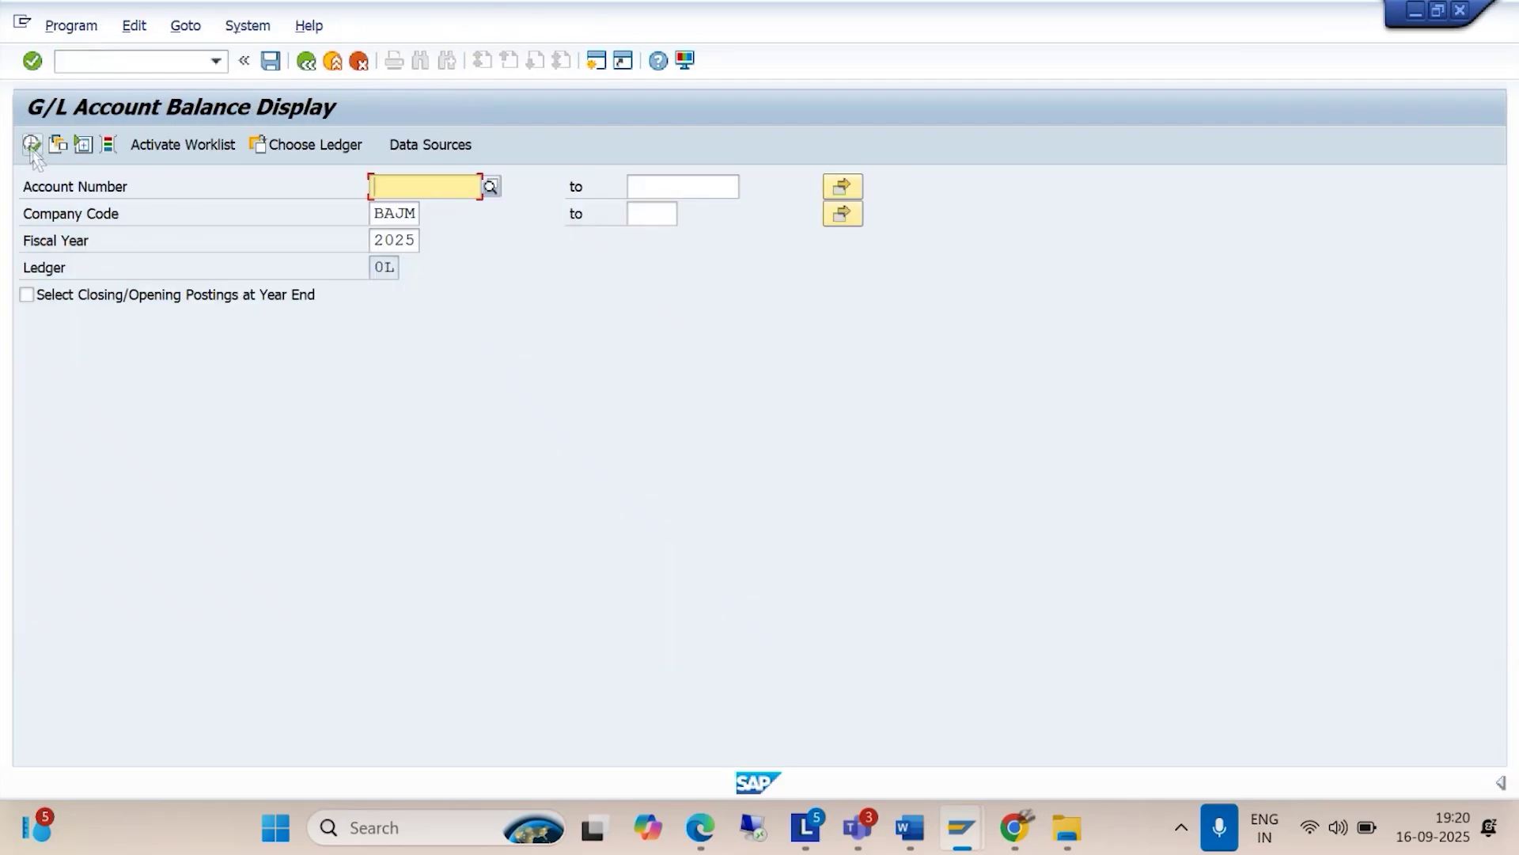
pyautogui.write('1000')
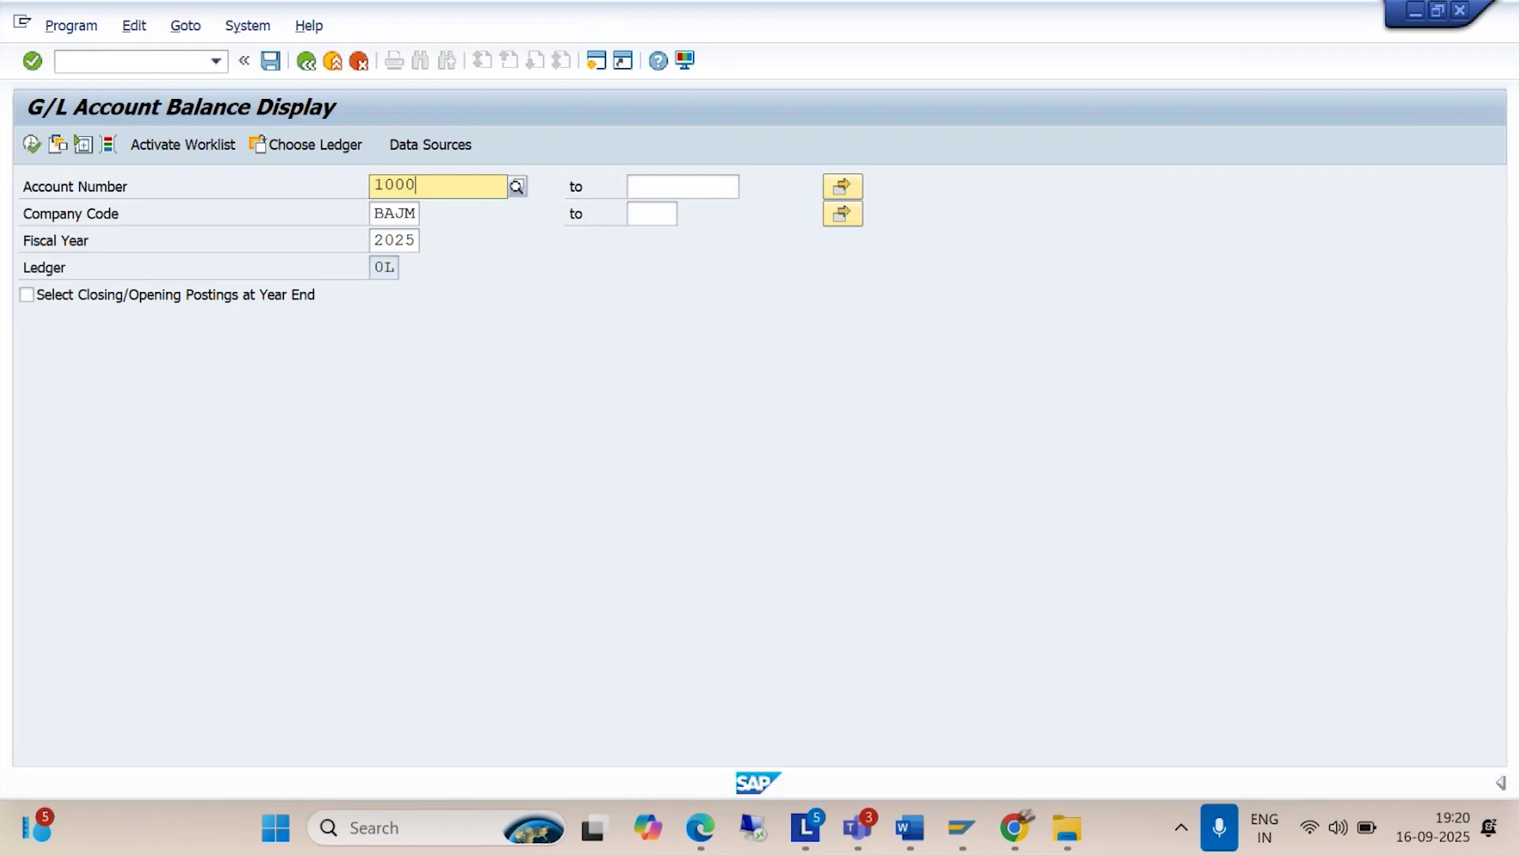
pyautogui.click(28, 145)
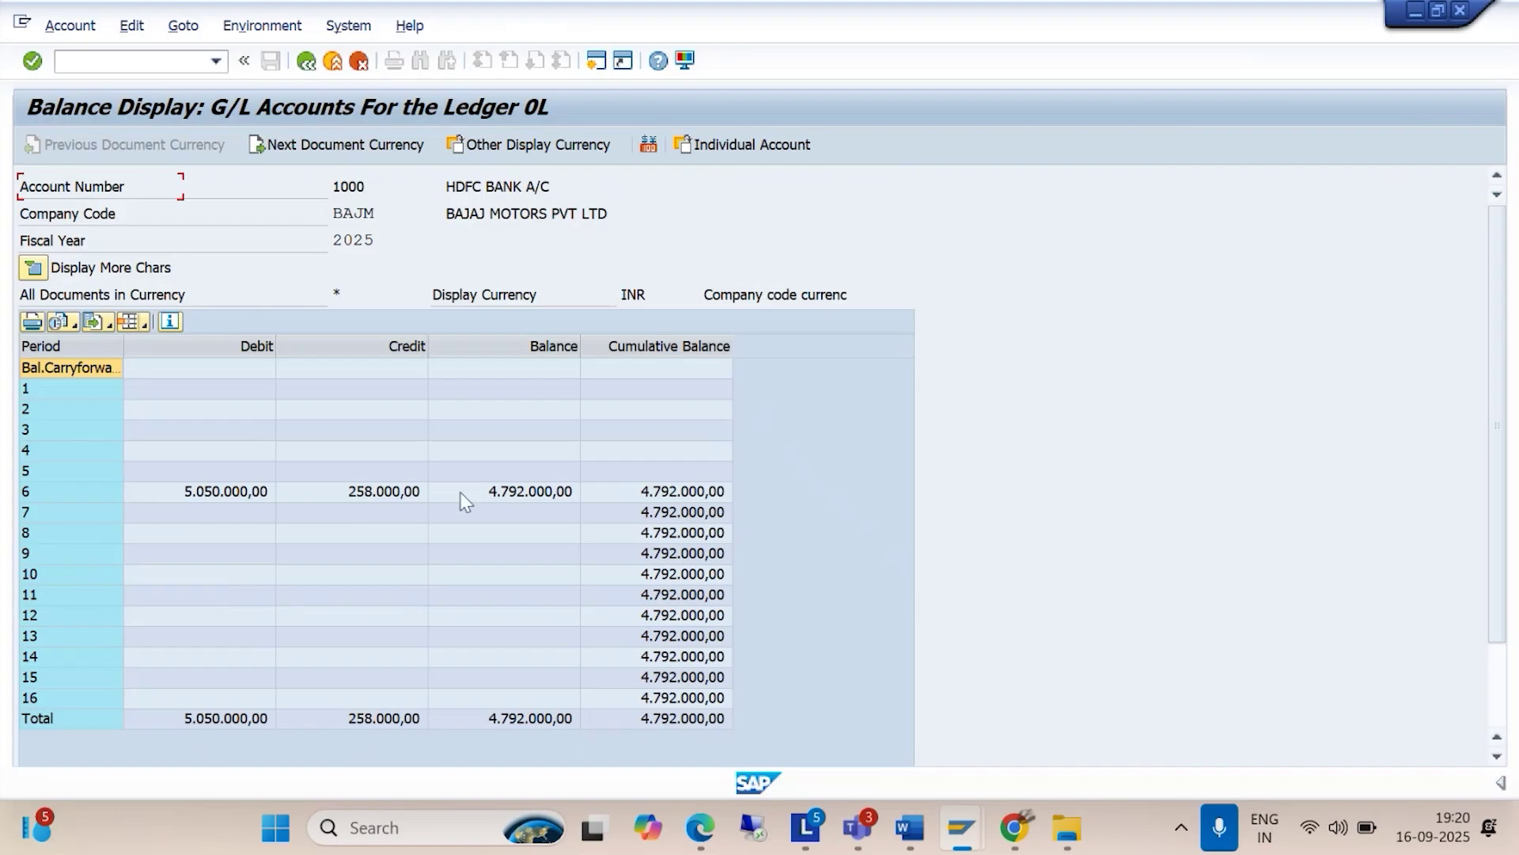
# Step: Examine the line items behind the period 6 credit total of account 1000 and return to SAP Easy Access
pyautogui.doubleClick(392, 494)
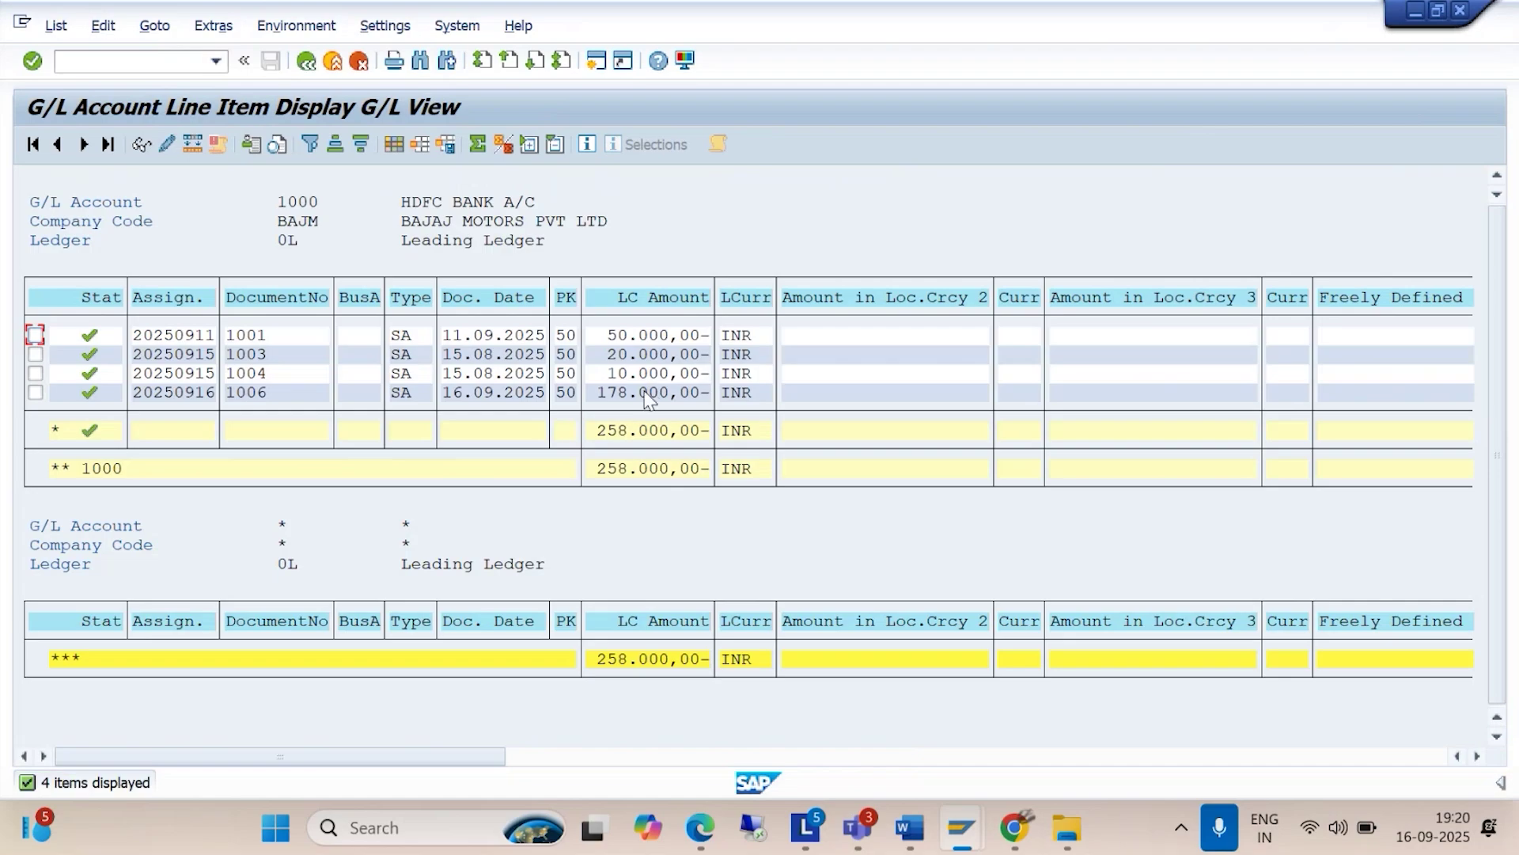
pyautogui.click(306, 61)
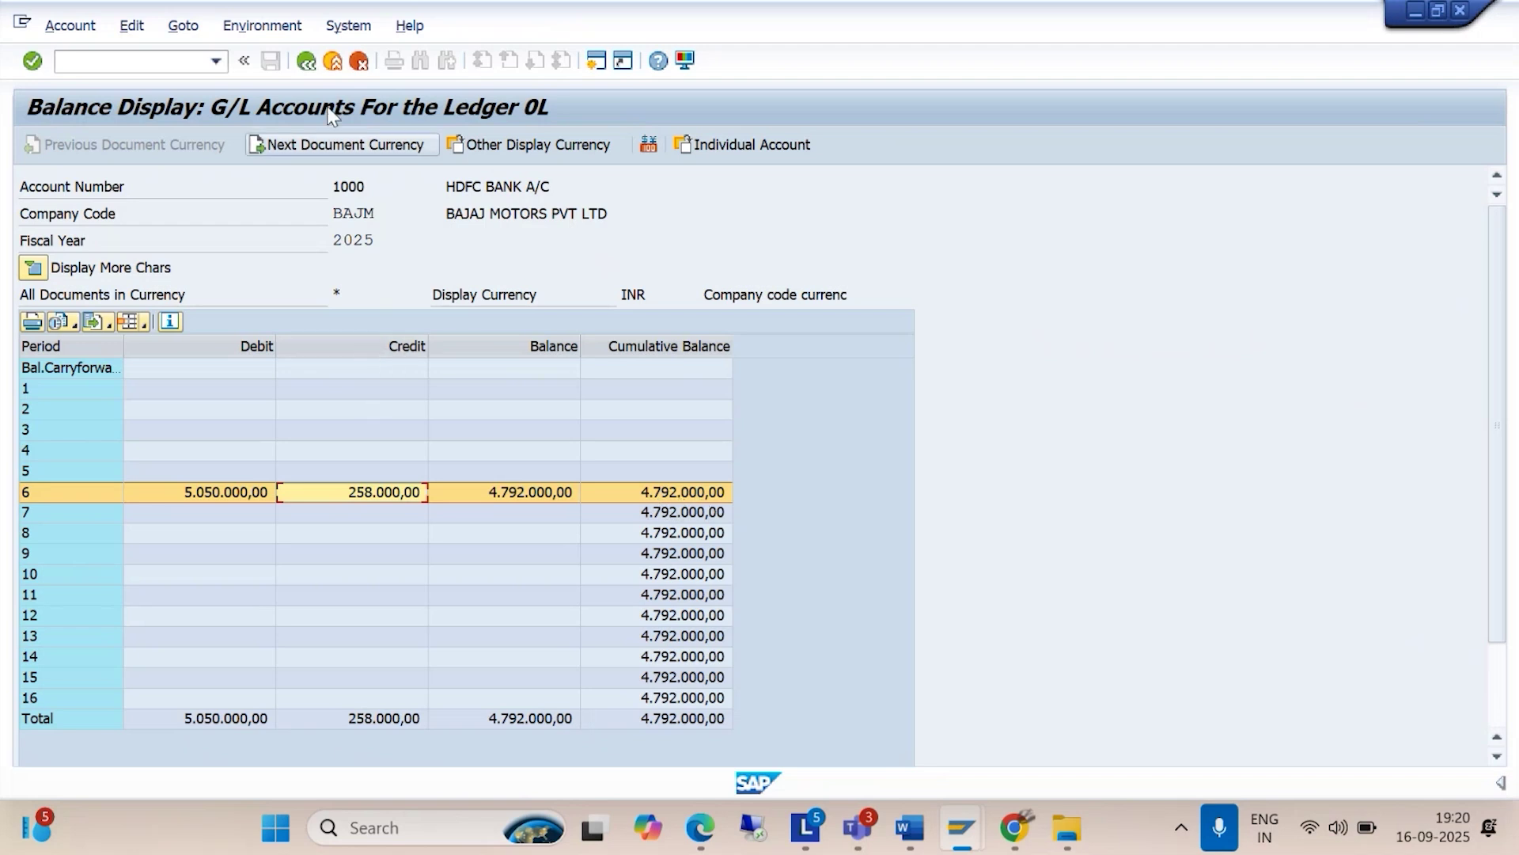
pyautogui.click(306, 61)
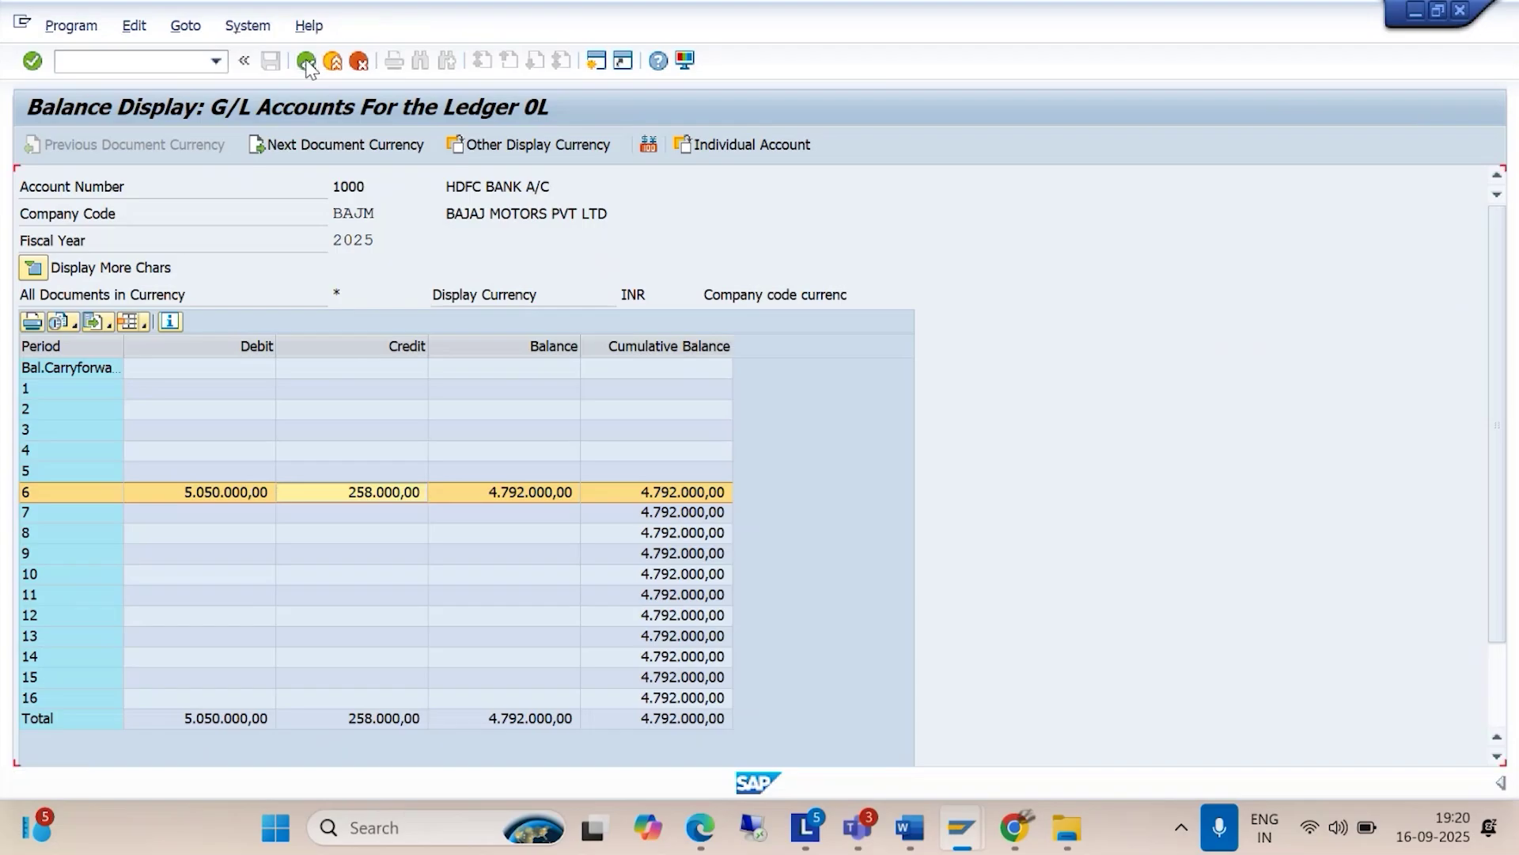
pyautogui.click(306, 61)
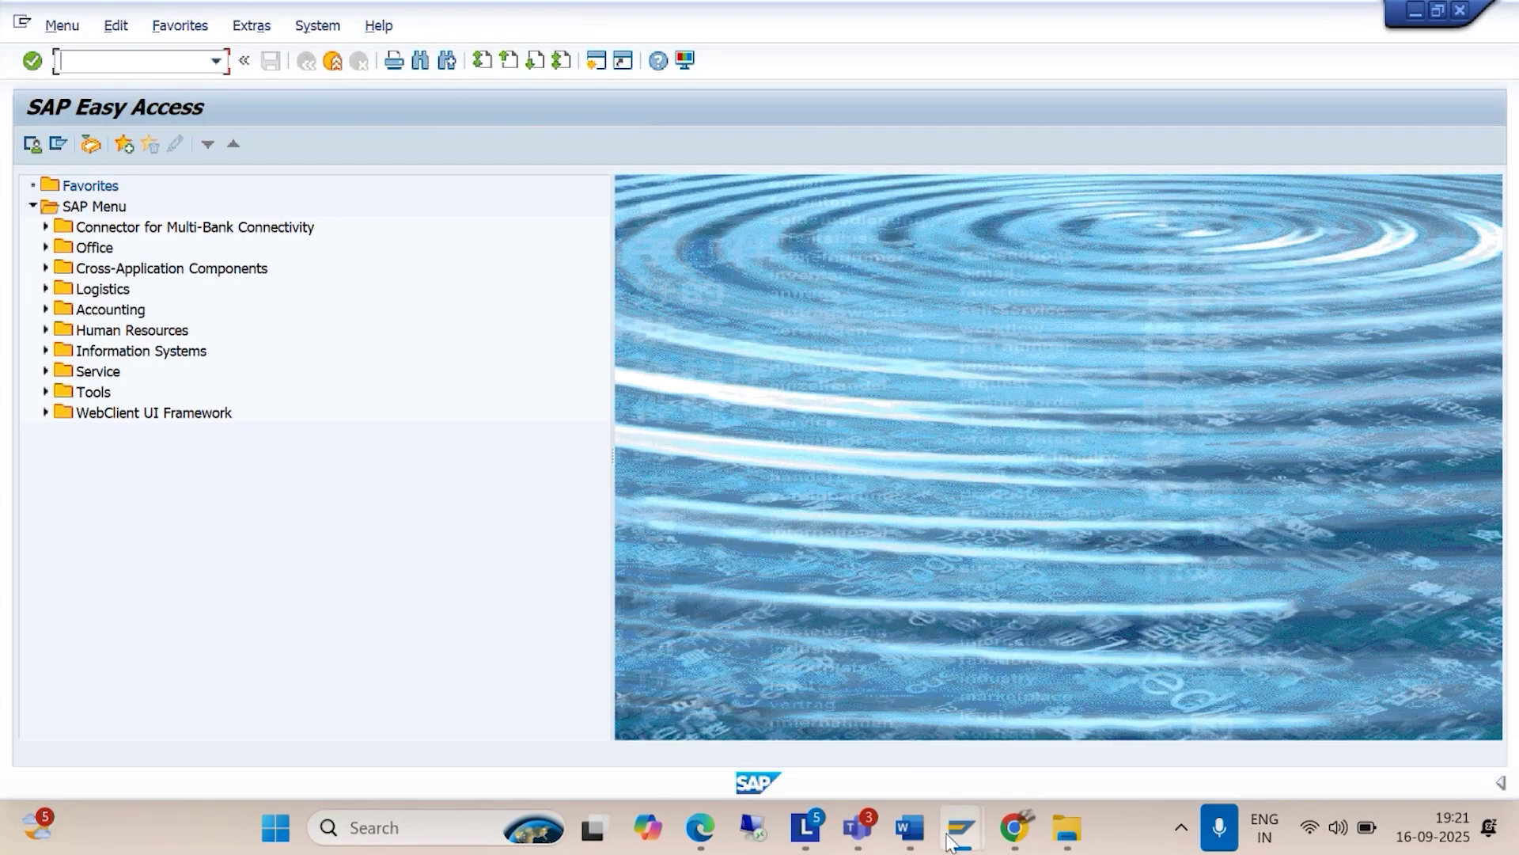
# Step: Minimize SAP, close the Foreign Currency Setting and Automatic Payment Program Word documents, and clear the folder window from the desktop
pyautogui.moveTo(857, 827)
pyautogui.click(1416, 11)
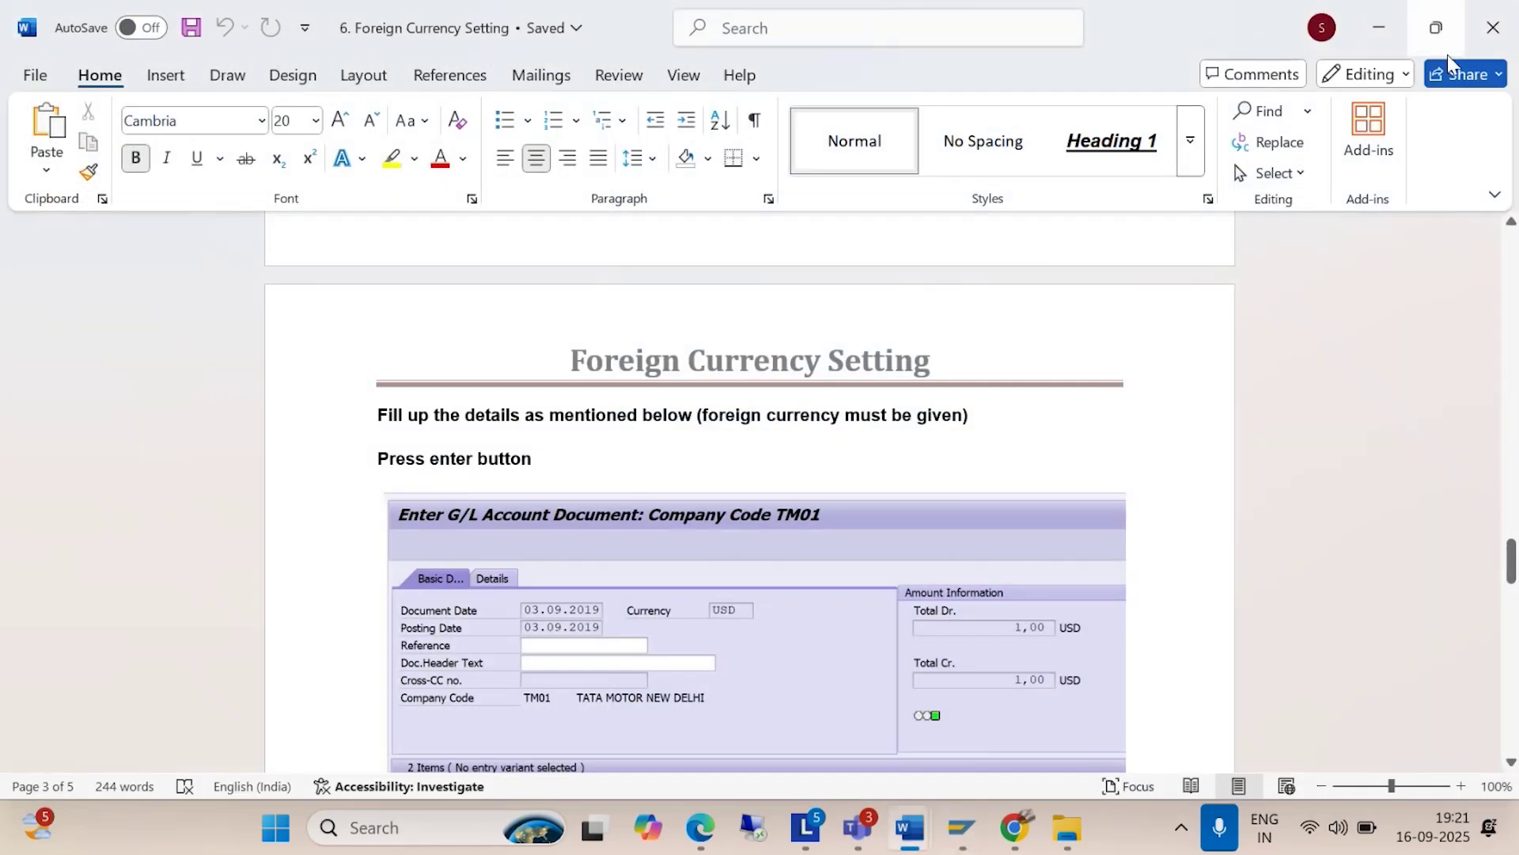
pyautogui.click(1507, 43)
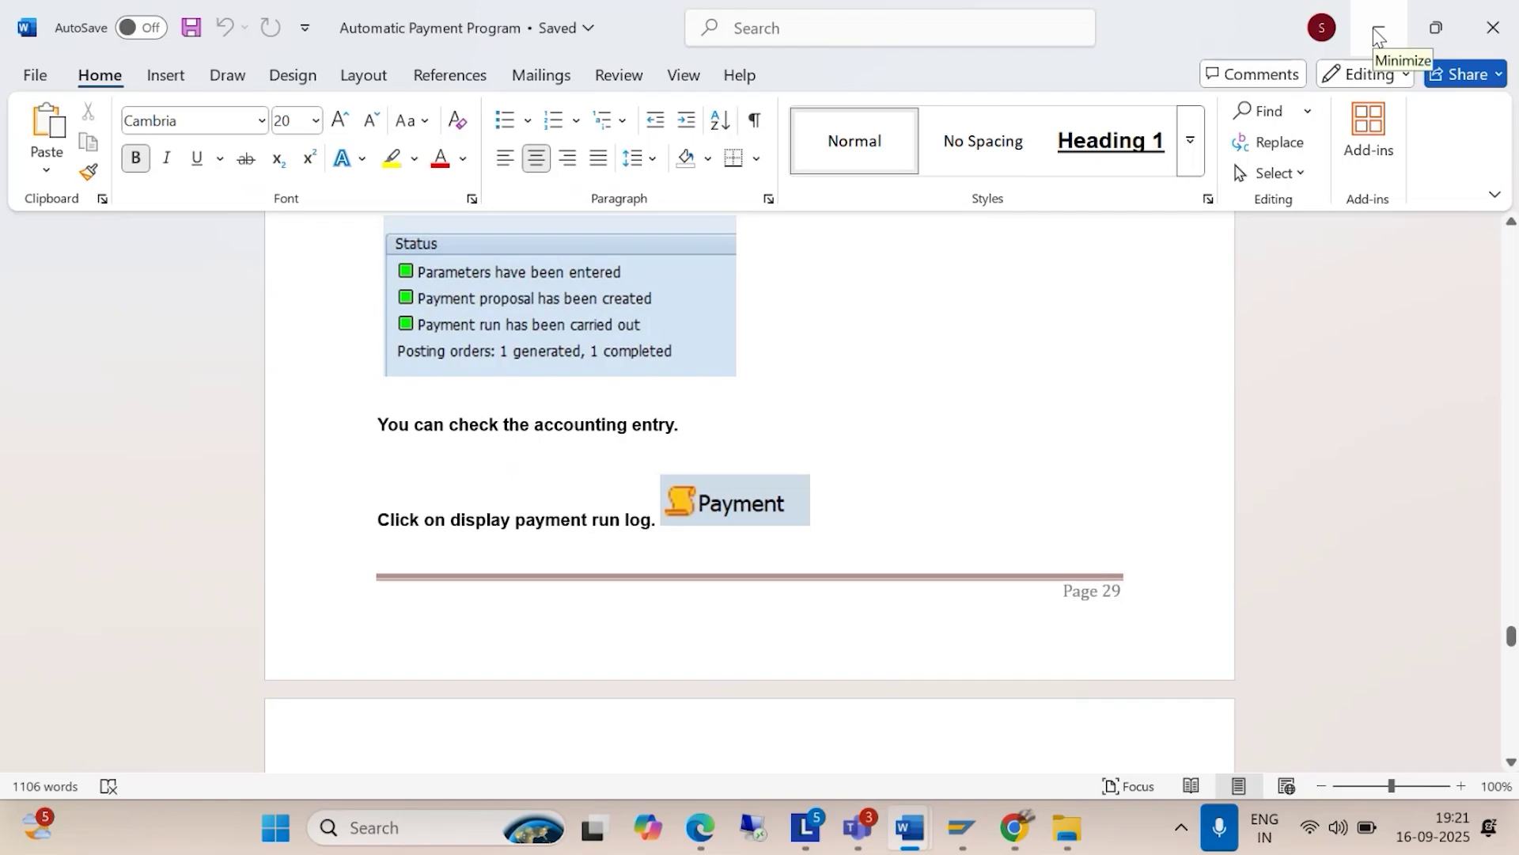
pyautogui.click(1491, 31)
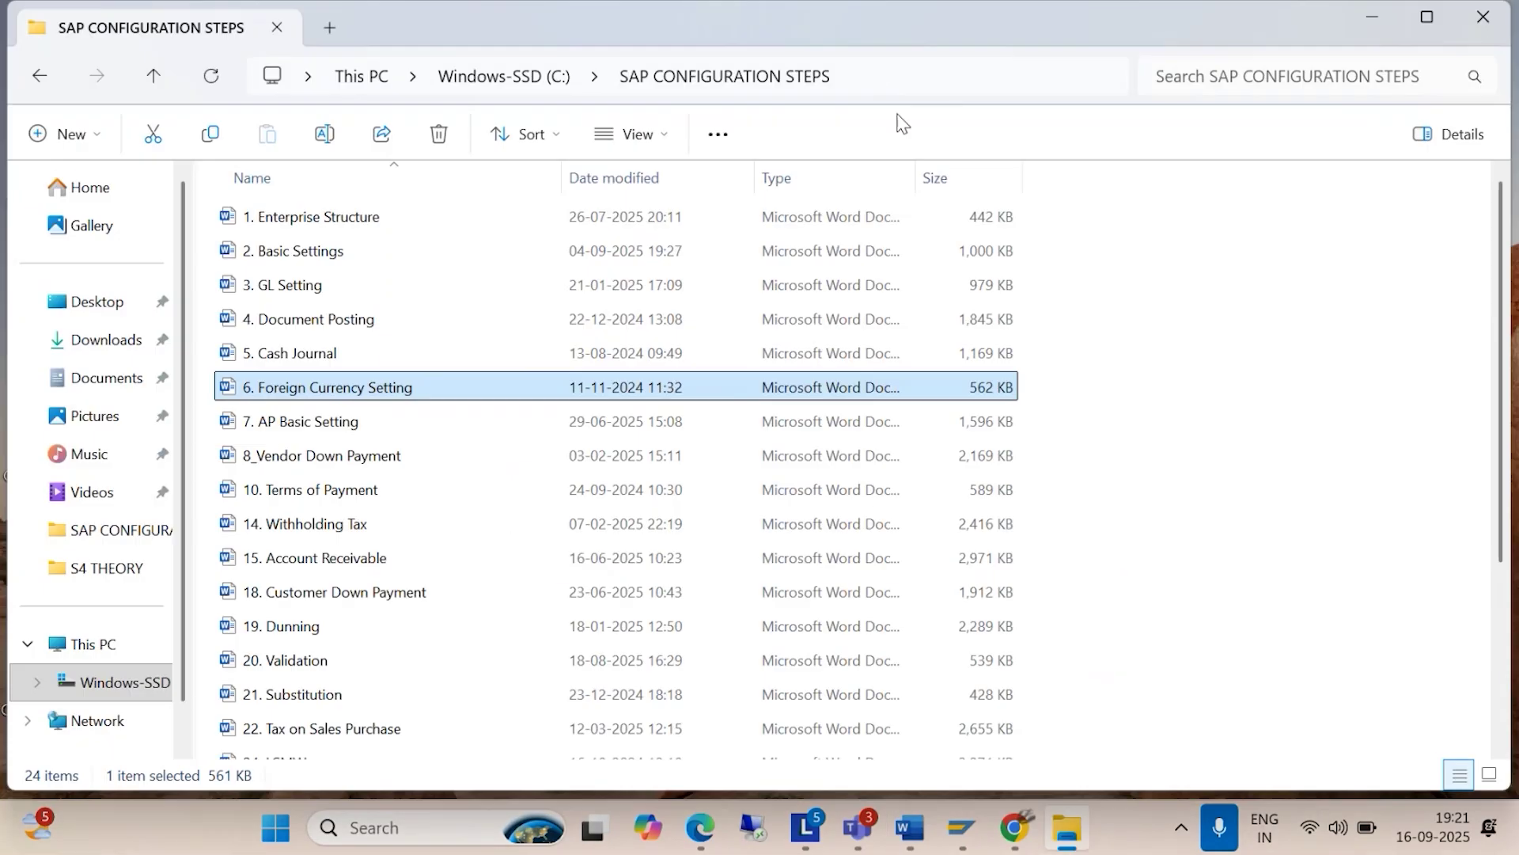
pyautogui.click(1374, 18)
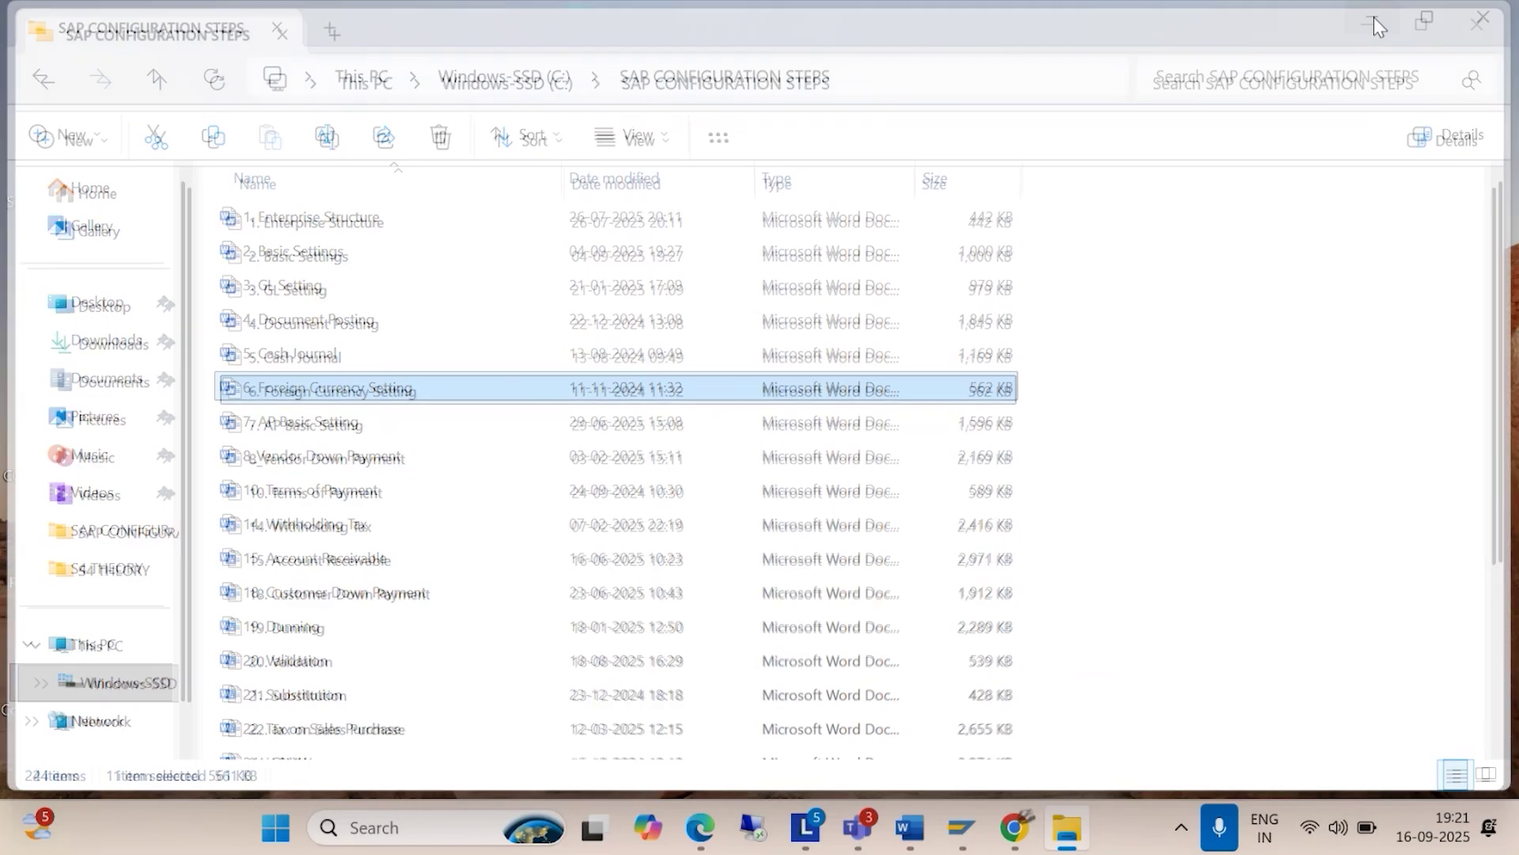
pyautogui.rightClick(1085, 218)
pyautogui.click(1119, 317)
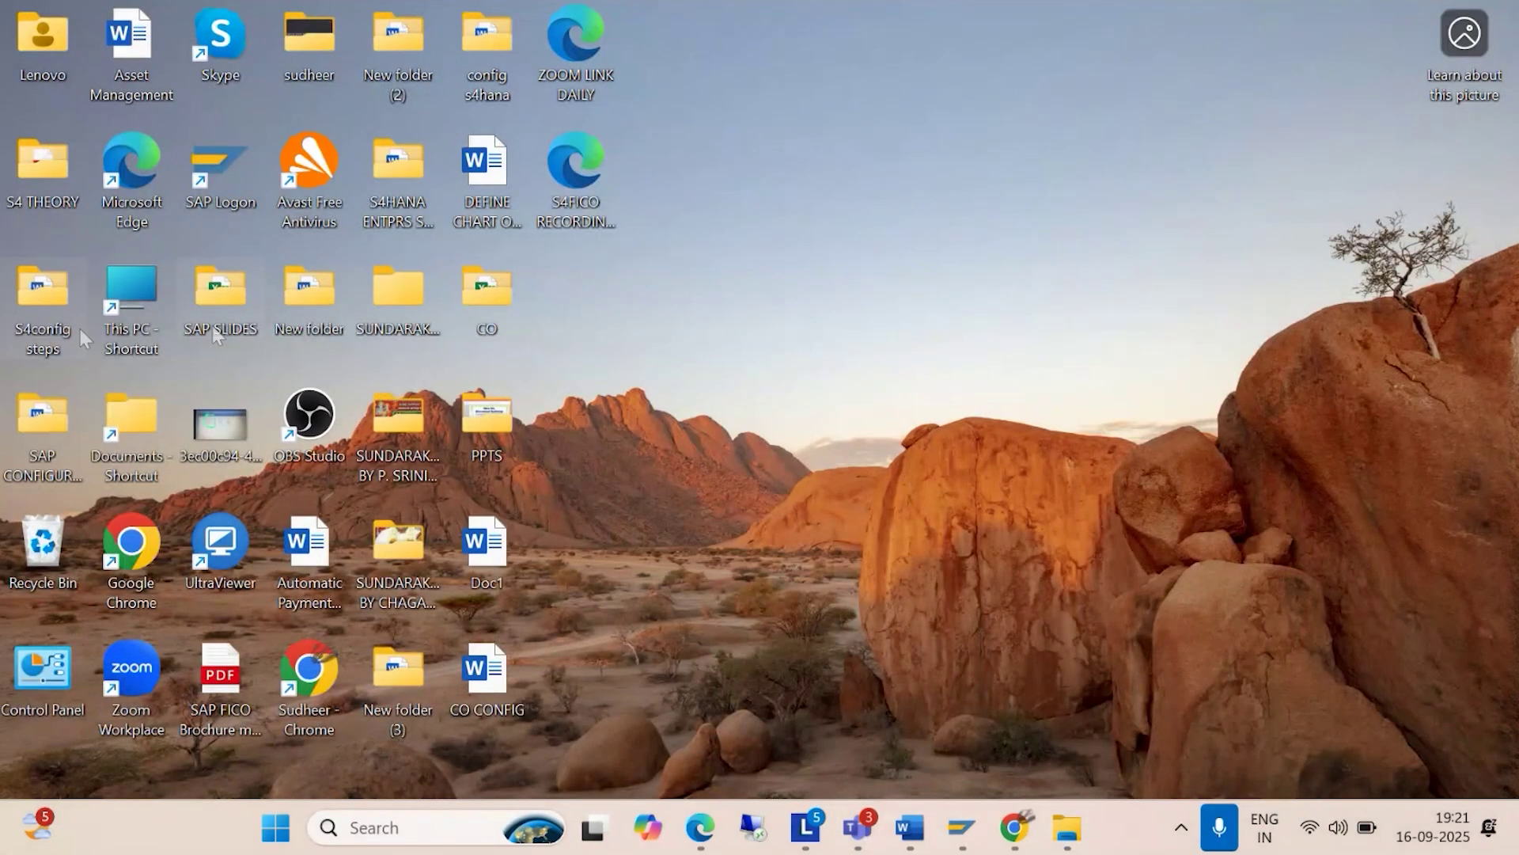
# Step: Open the presentation #13. AP Basic Setting from the desktop folder SAP SLIDES and maximize its window
pyautogui.doubleClick(236, 293)
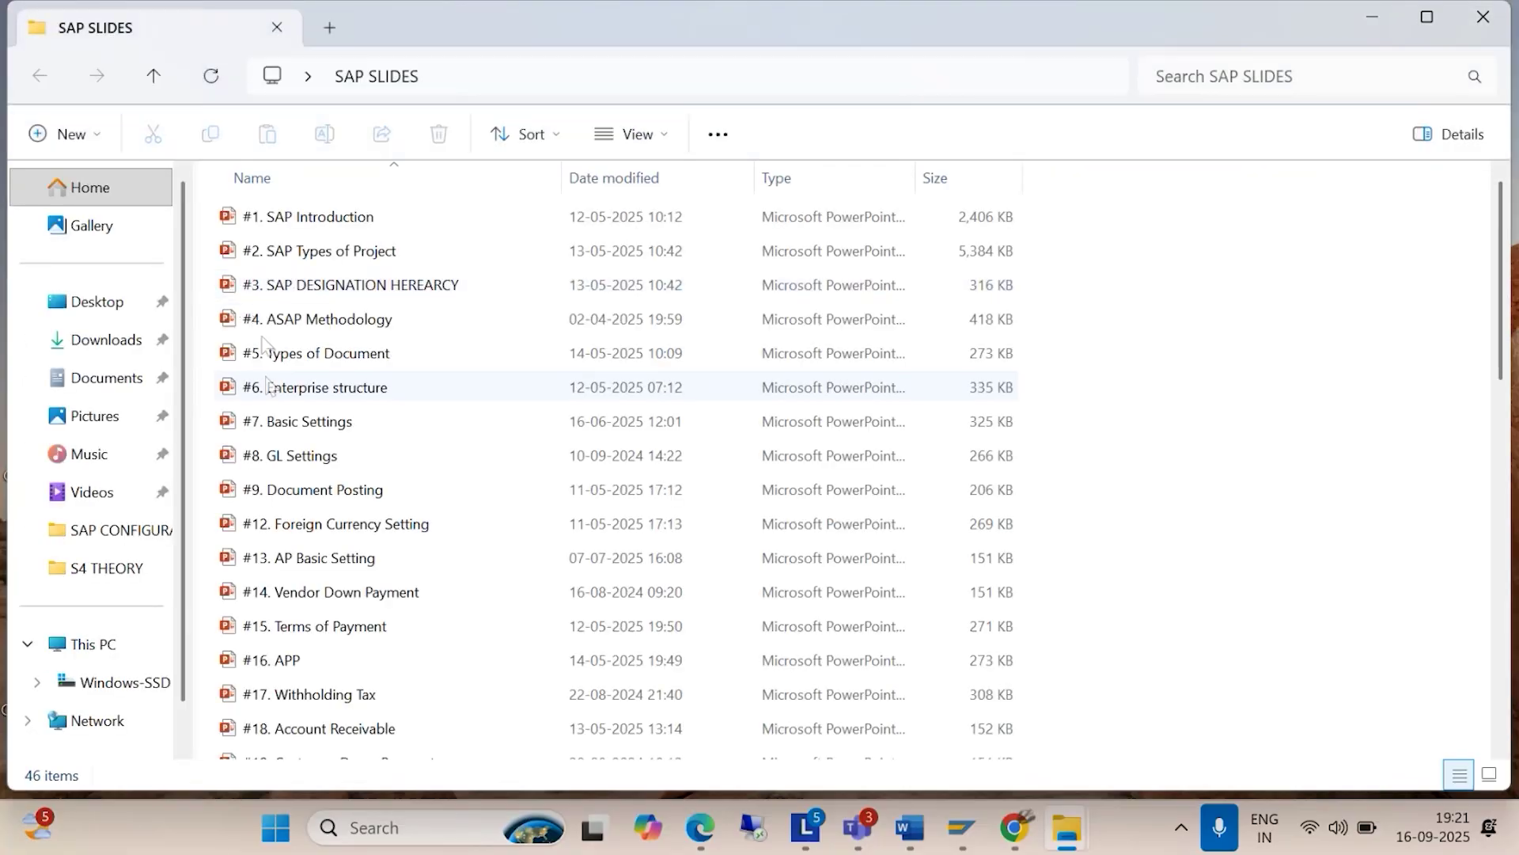
pyautogui.doubleClick(307, 564)
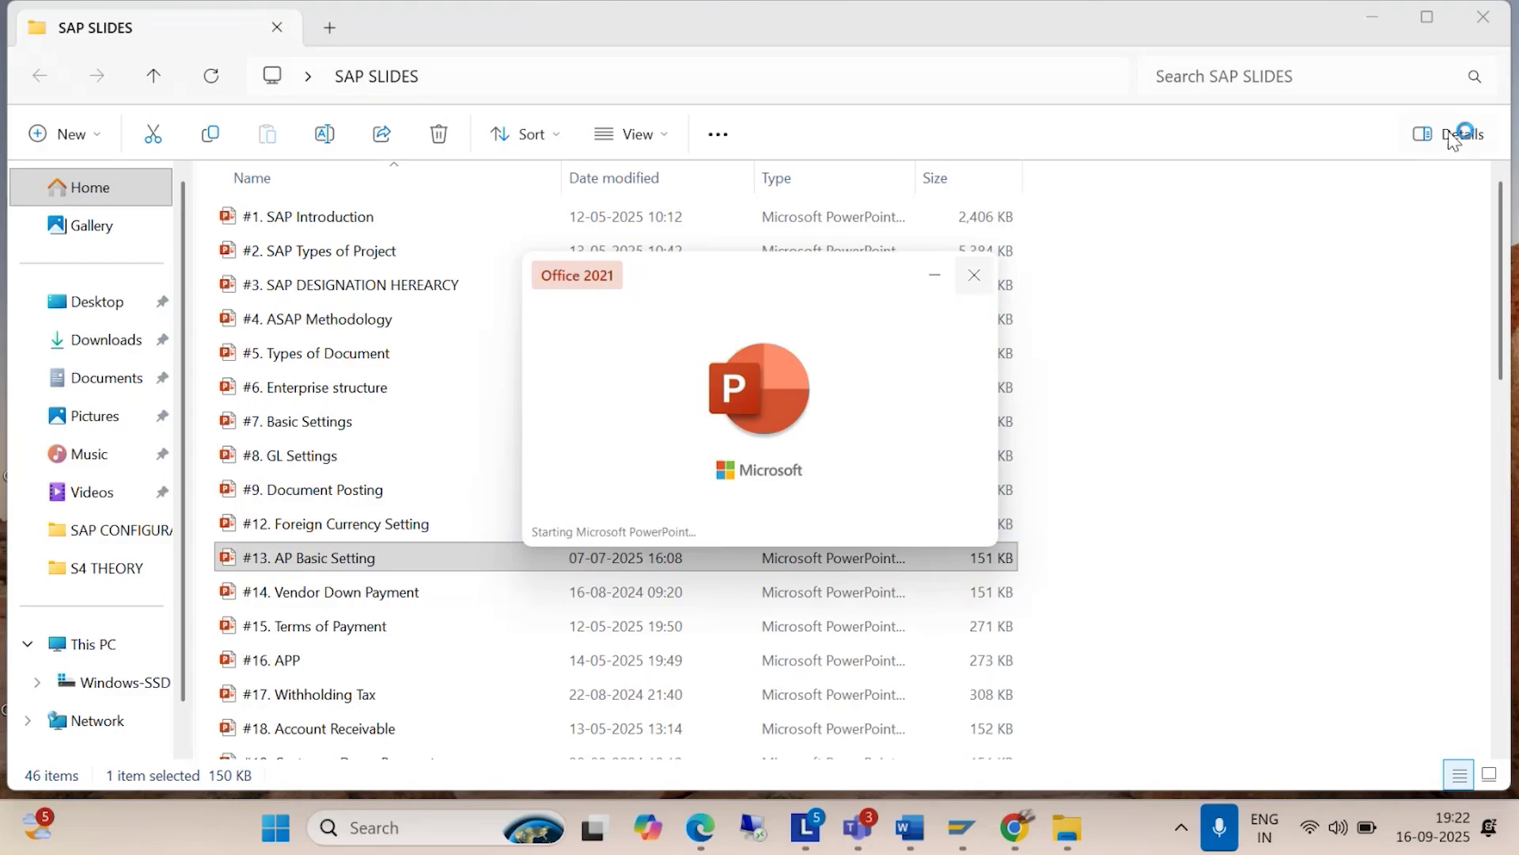
pyautogui.click(1375, 22)
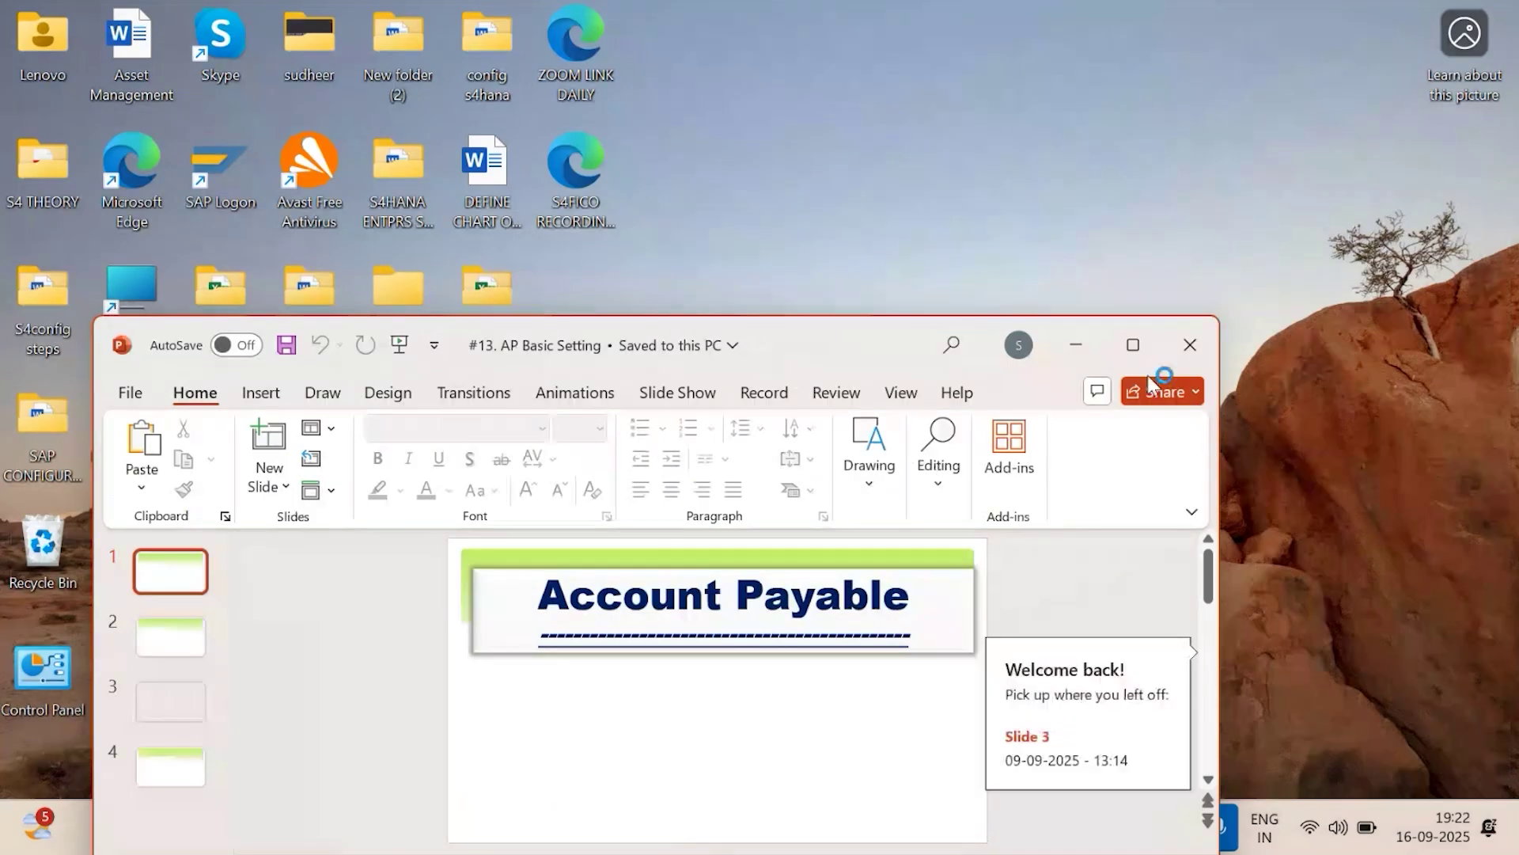
pyautogui.click(1130, 345)
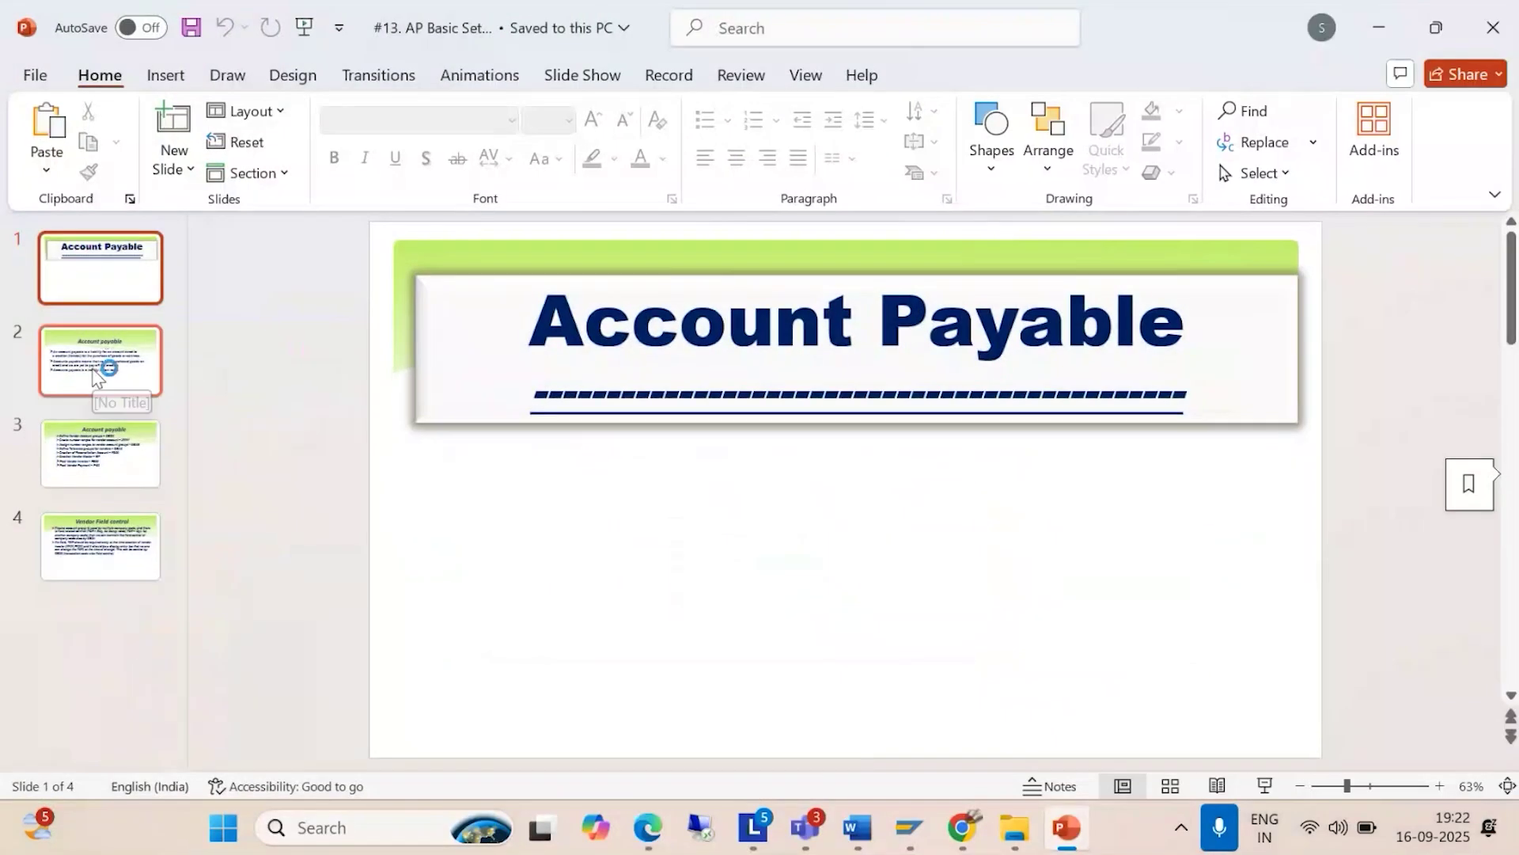